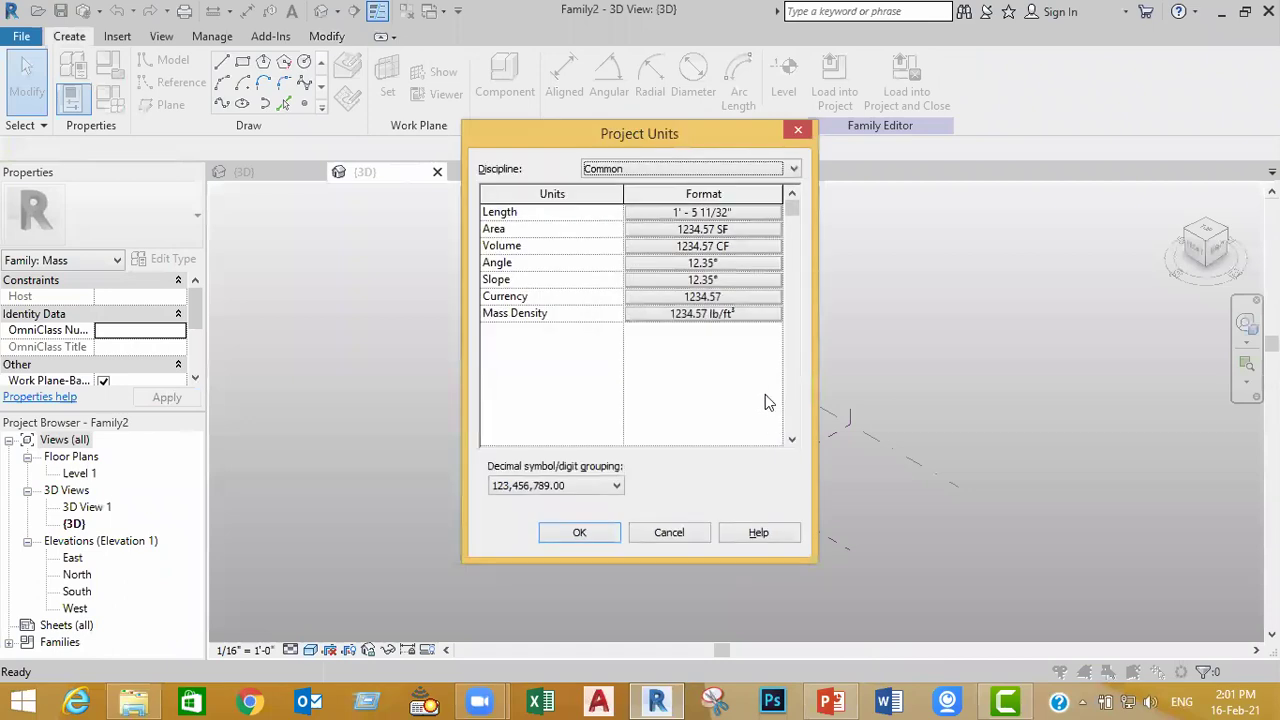
Step: Set the family's length units to Meters and apply the project units
left_click(722, 213)
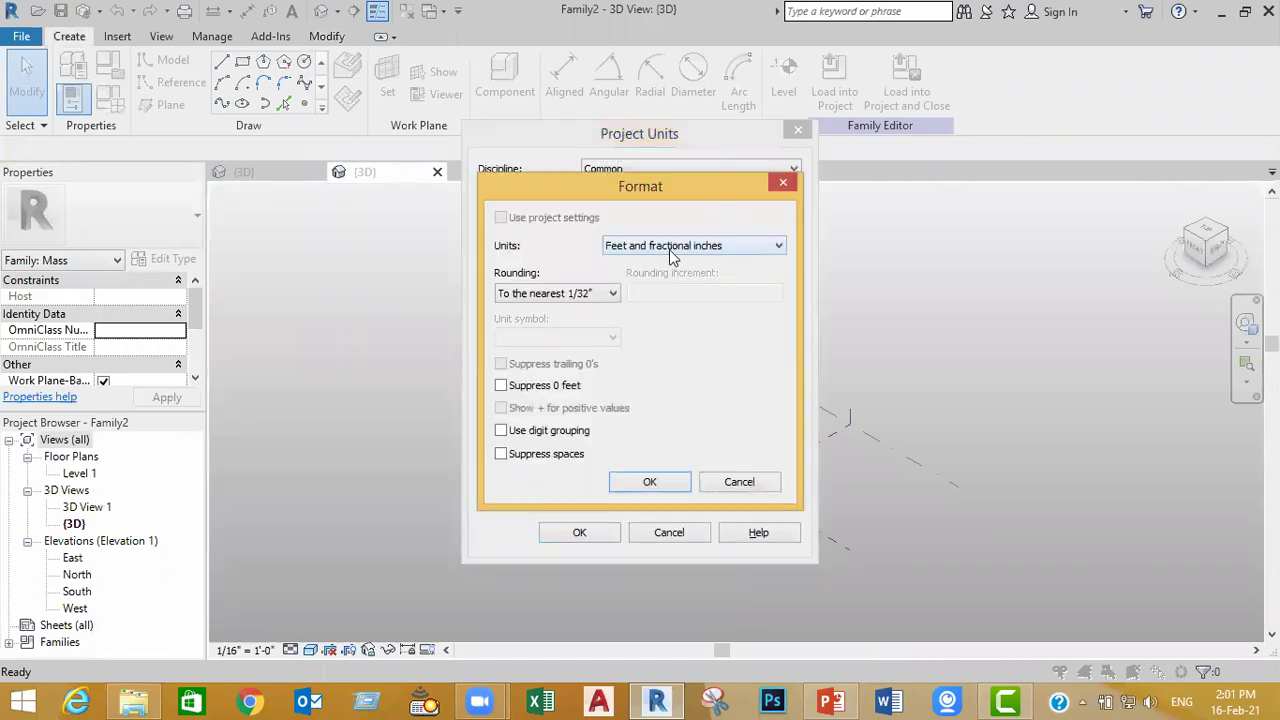
left_click(669, 249)
left_click(640, 311)
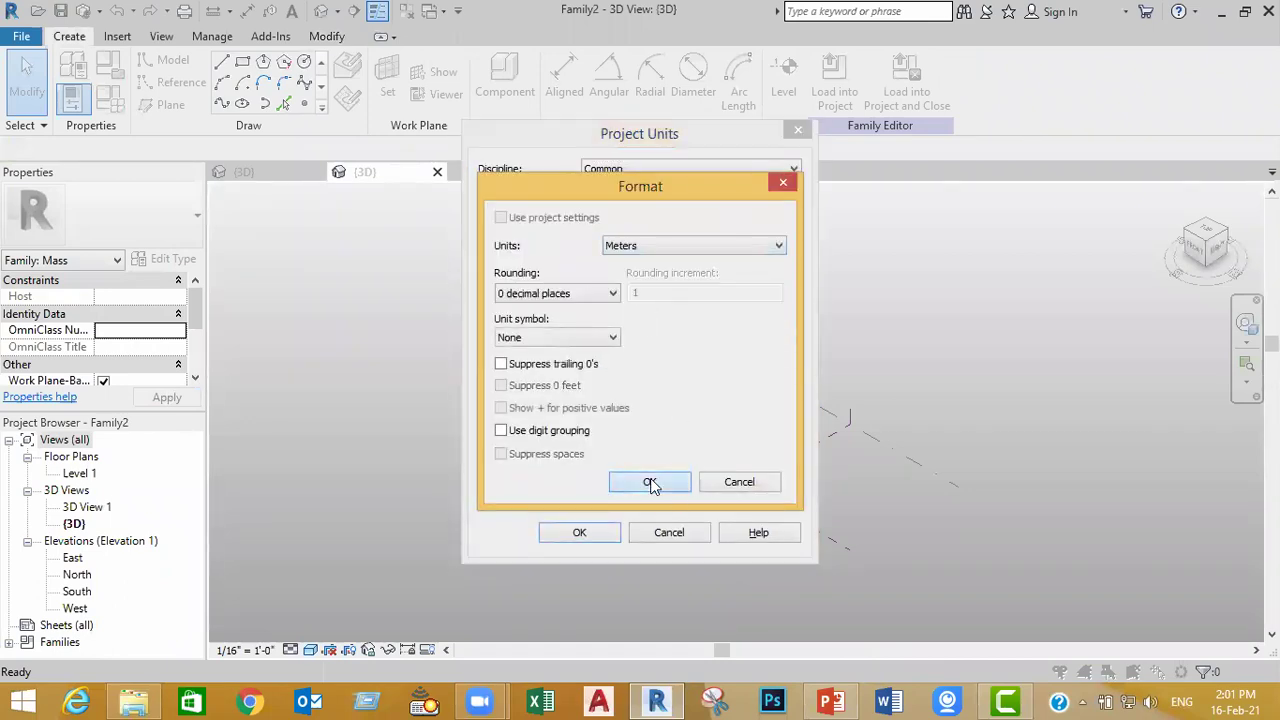
left_click(650, 483)
left_click(579, 534)
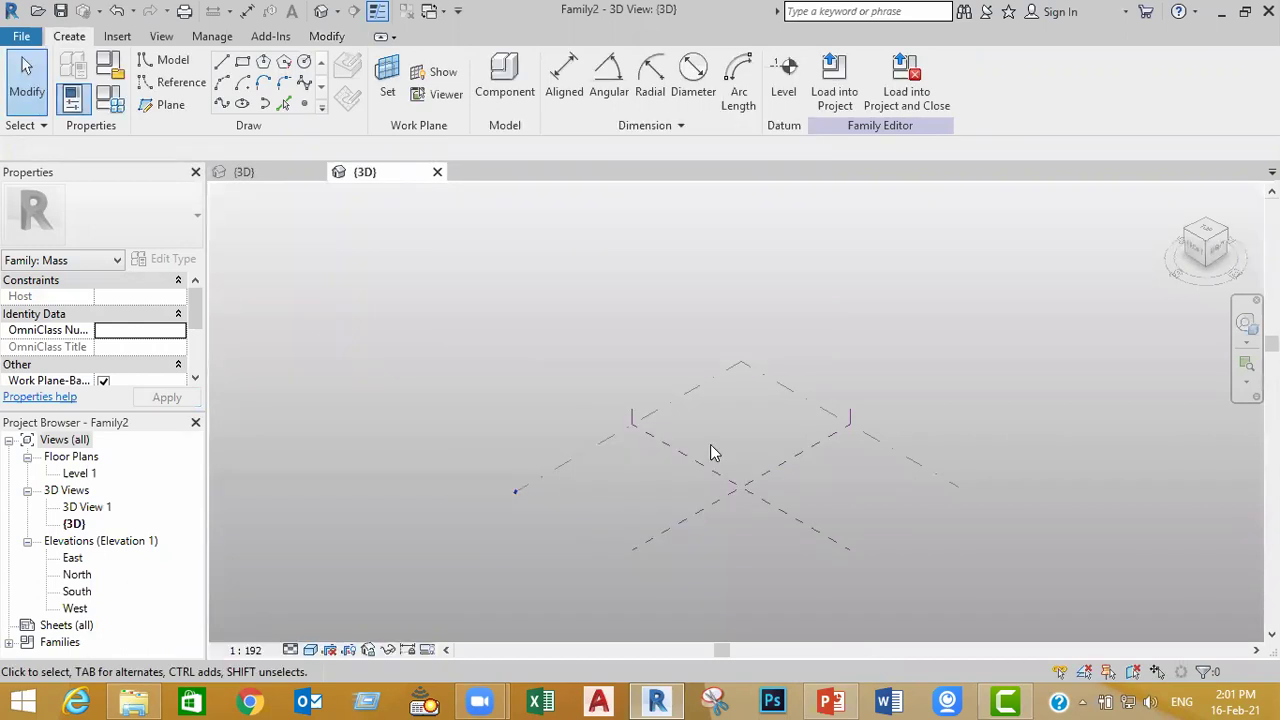
Step: Copy the Center (Front/Back) reference plane toward the back and set the copy's offset from it to 15 m
middle_click_drag(776, 480, 798, 434)
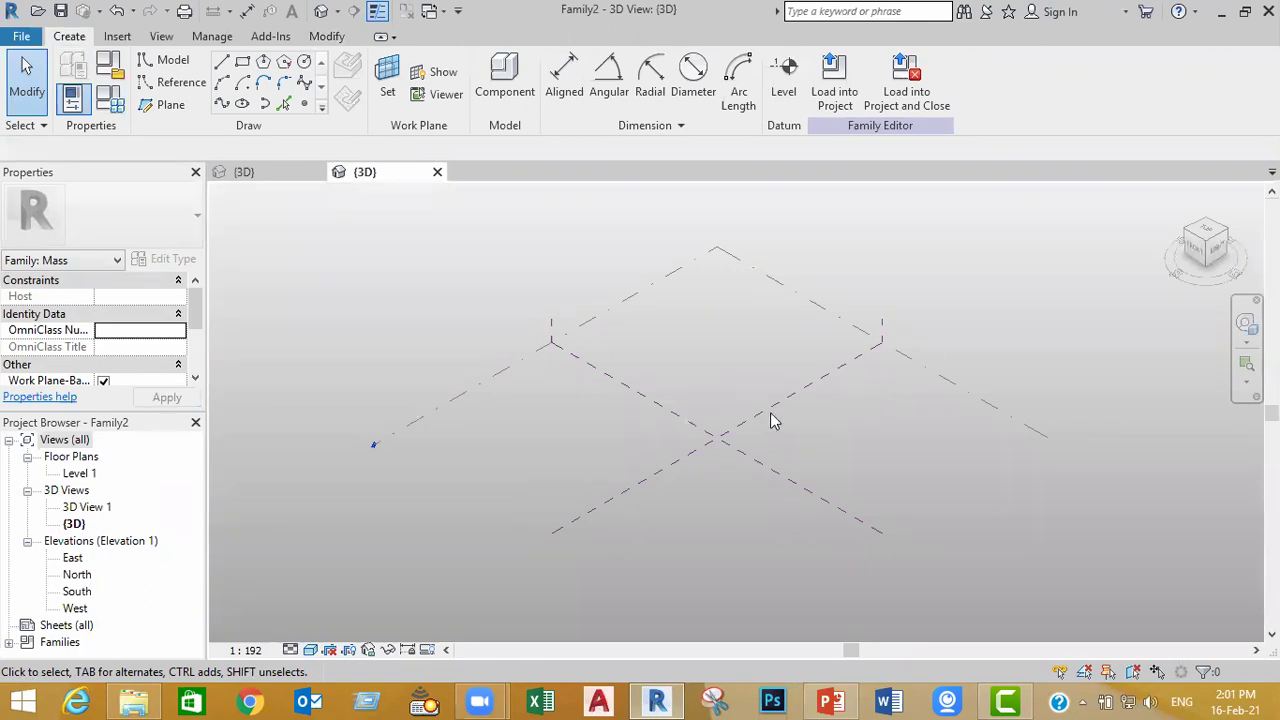
left_click(675, 425)
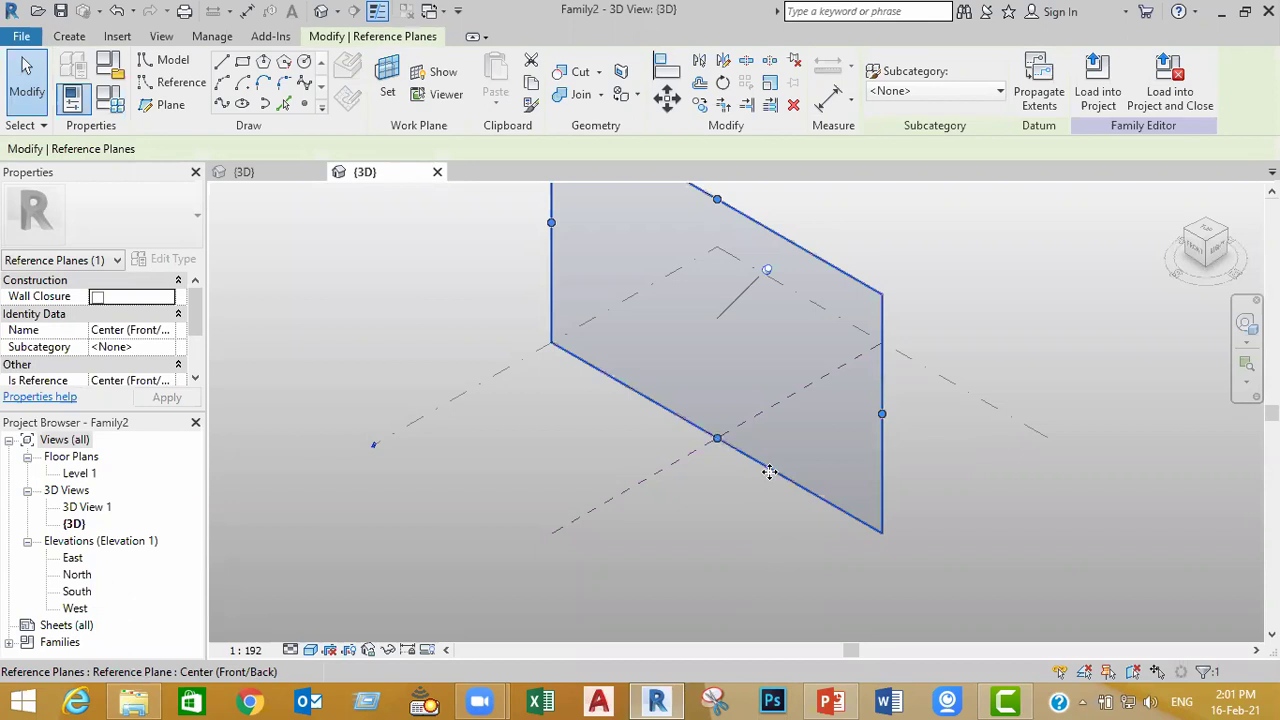
left_click_drag(780, 466, 816, 448, "ctrl")
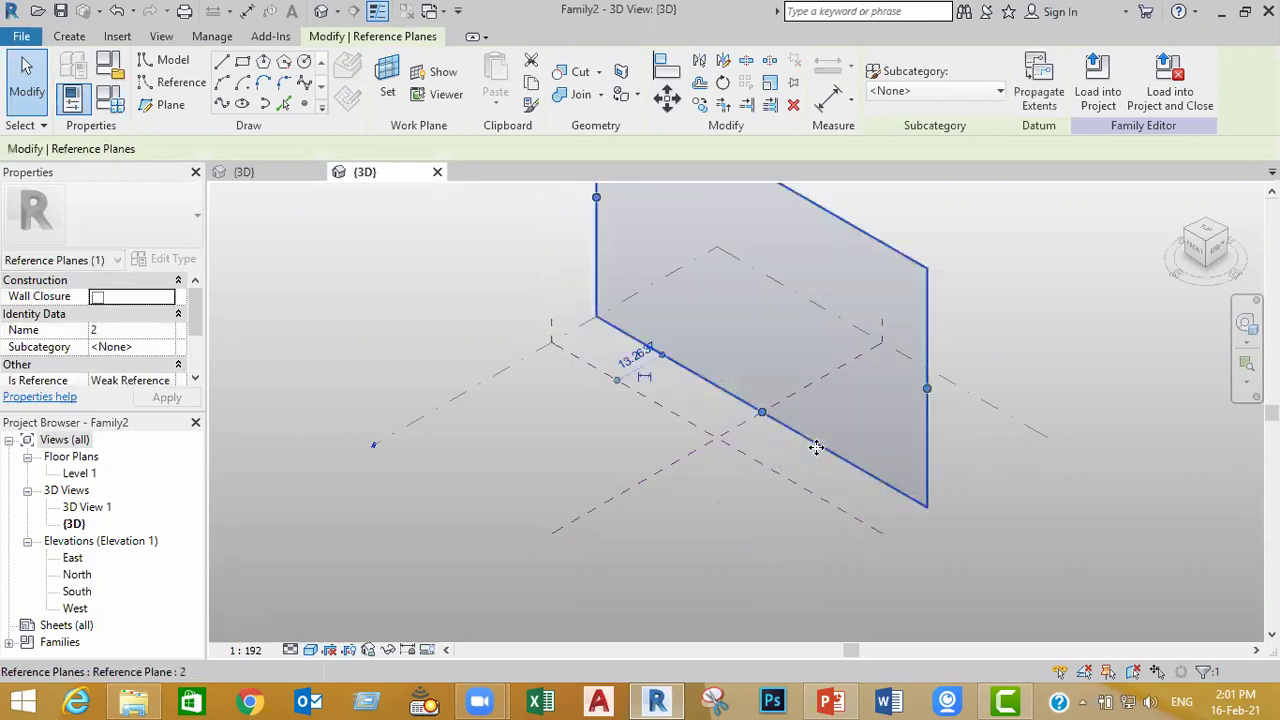
left_click(638, 357)
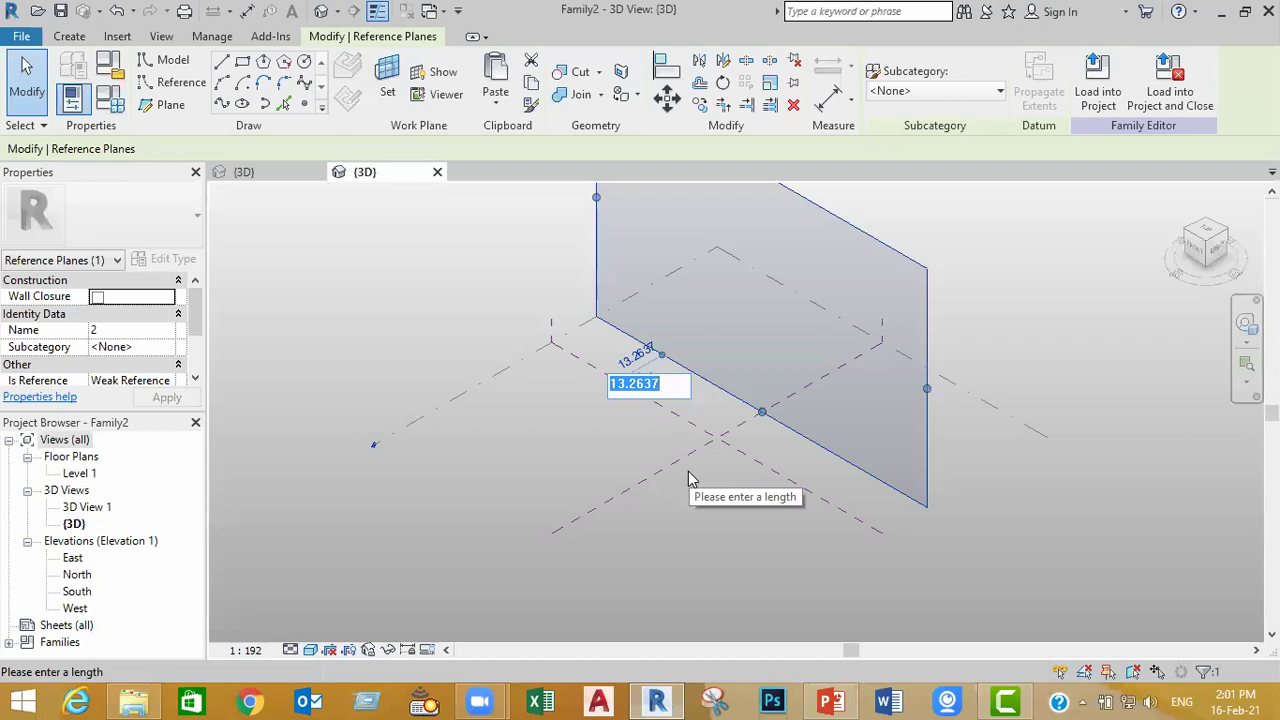
key("BackSpace")
key("Return")
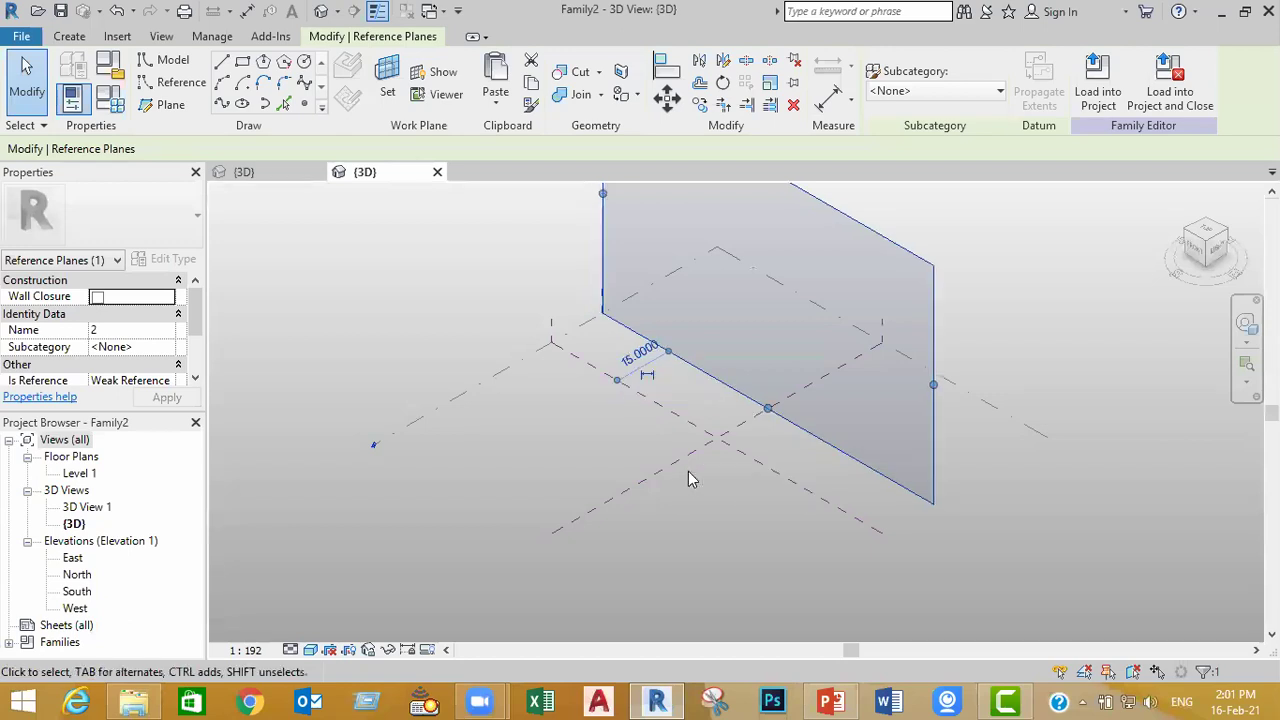
Step: Copy the Center (Front/Back) reference plane toward the front and set the copy's offset from it to 15 m
left_click(670, 418)
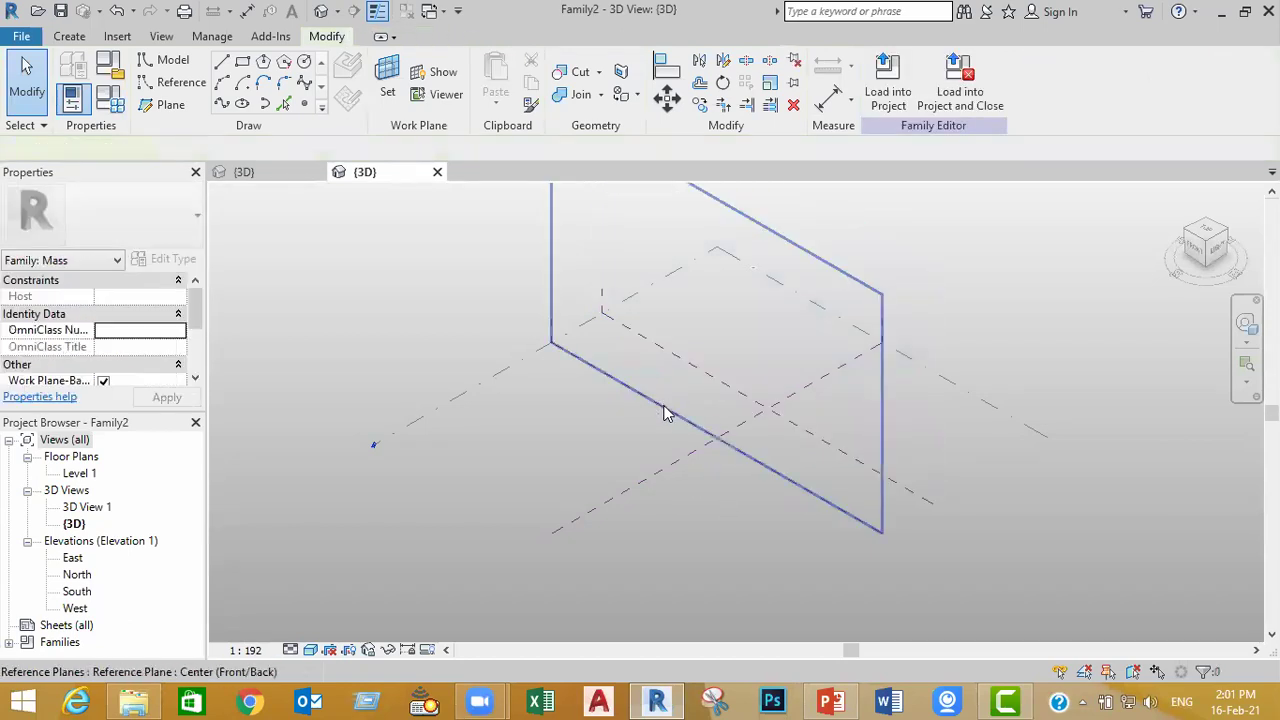
left_click(665, 412)
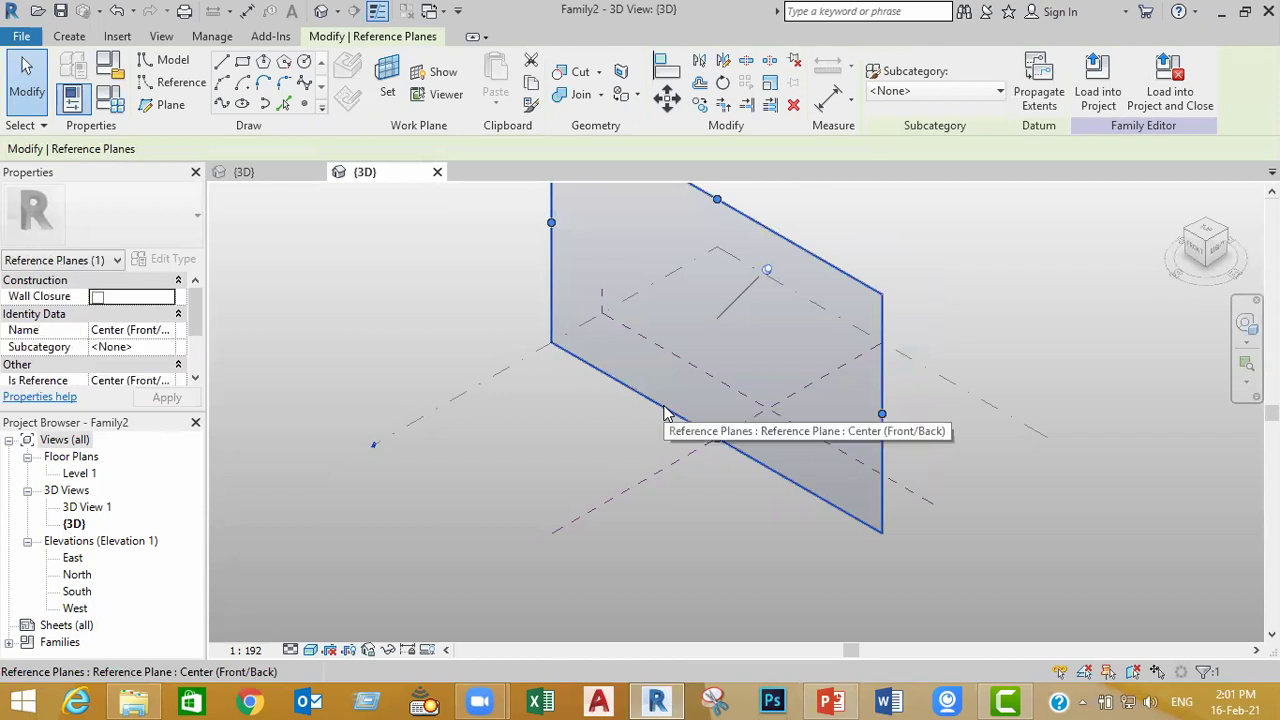
left_click(619, 434)
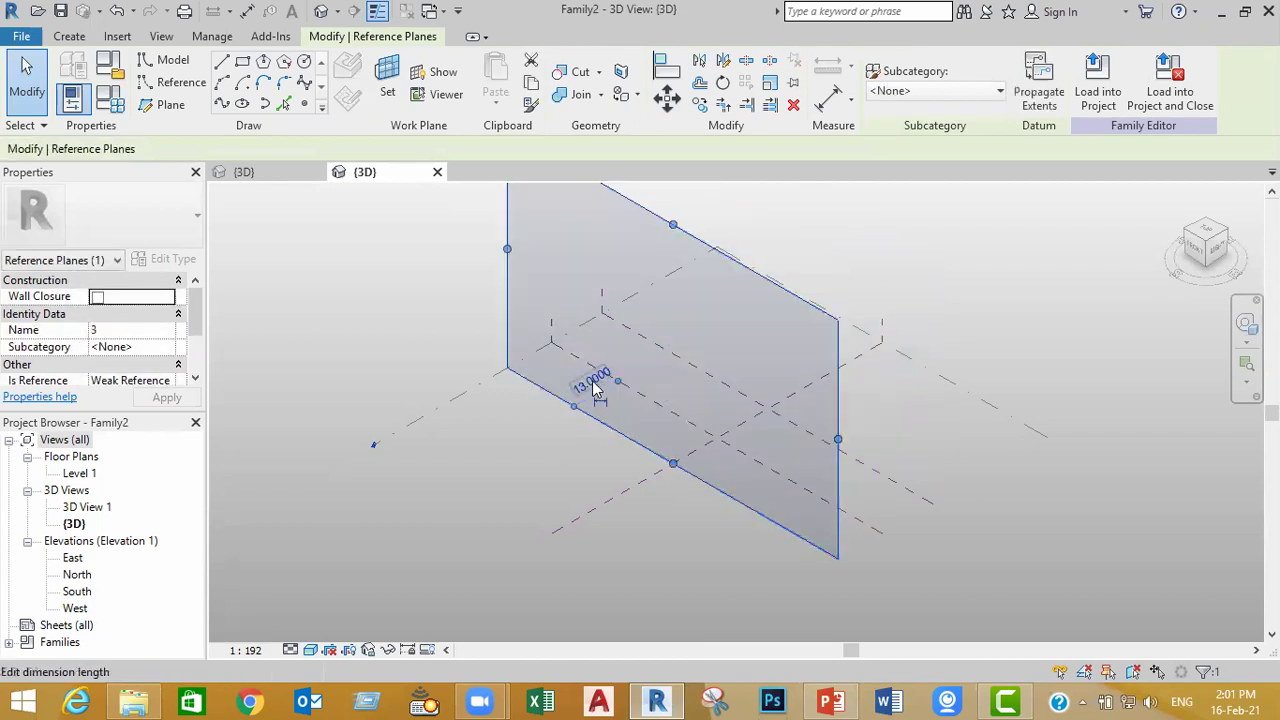
left_click(592, 382)
type("15")
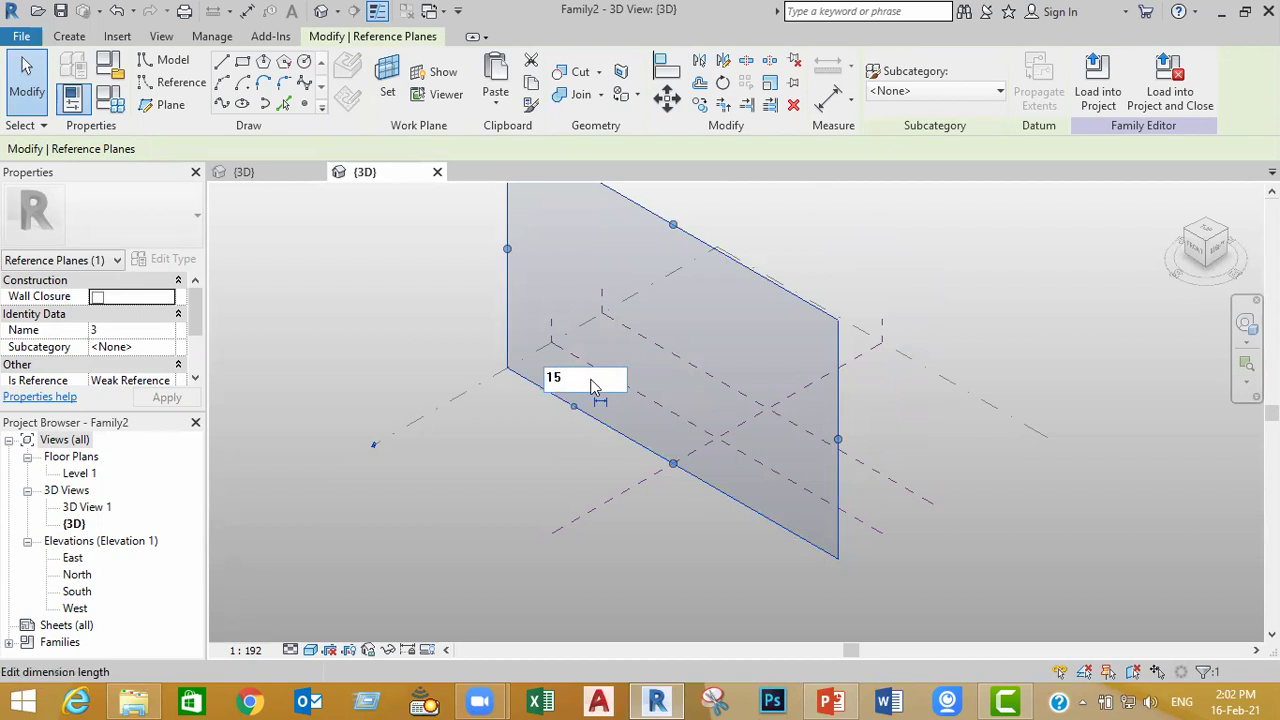
key("Return")
left_click(662, 514)
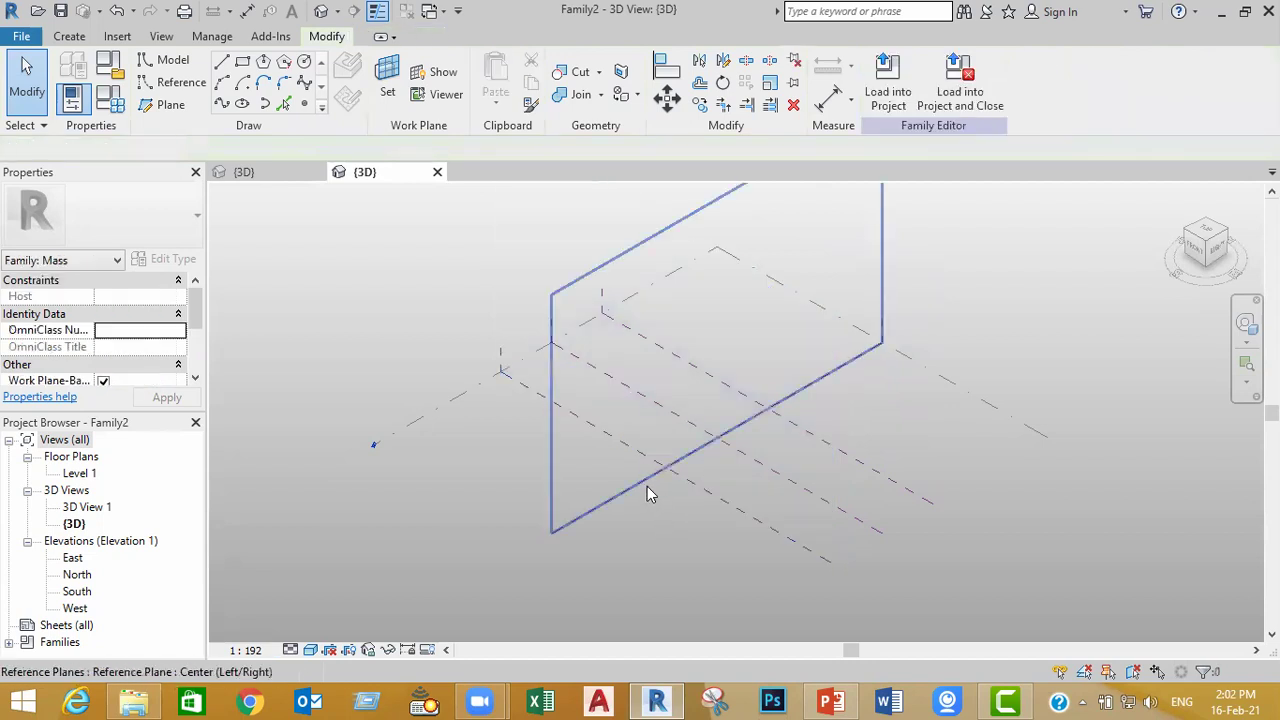
Step: Copy the Center (Left/Right) reference plane toward the right side and set the copy's offset to 30 m
left_click(652, 490)
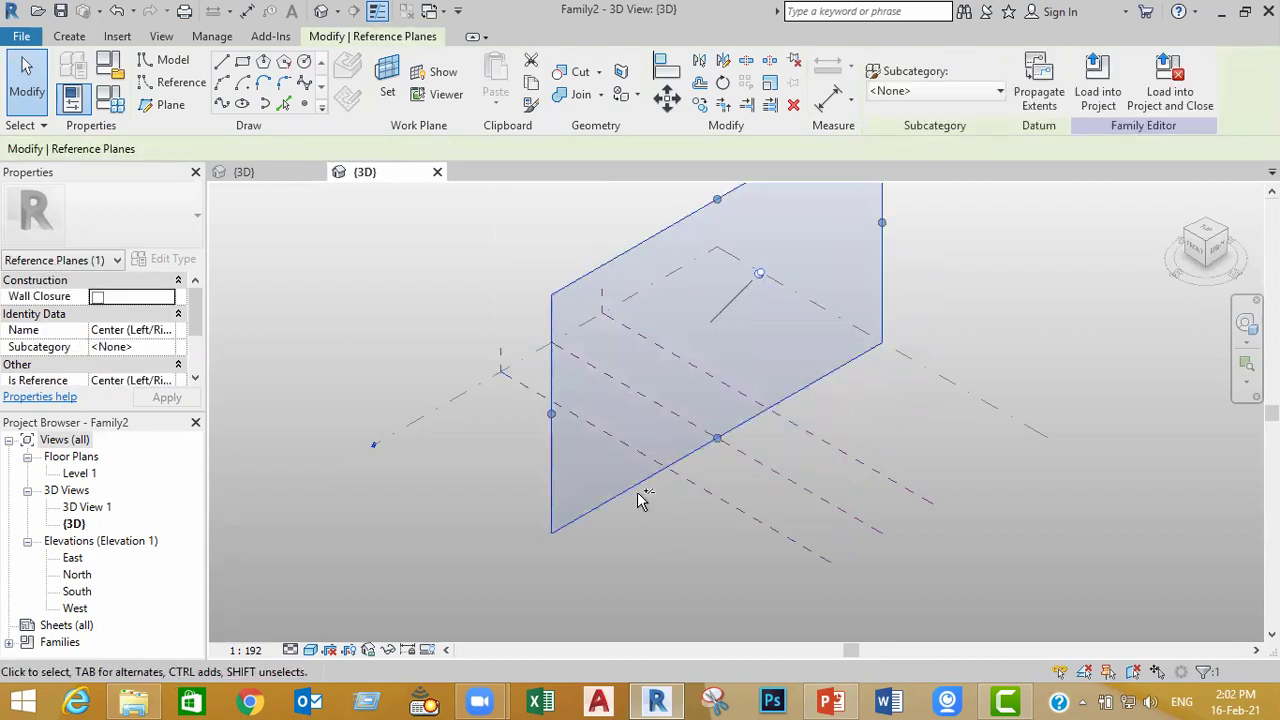
left_click_drag(677, 522, 684, 529, "ctrl")
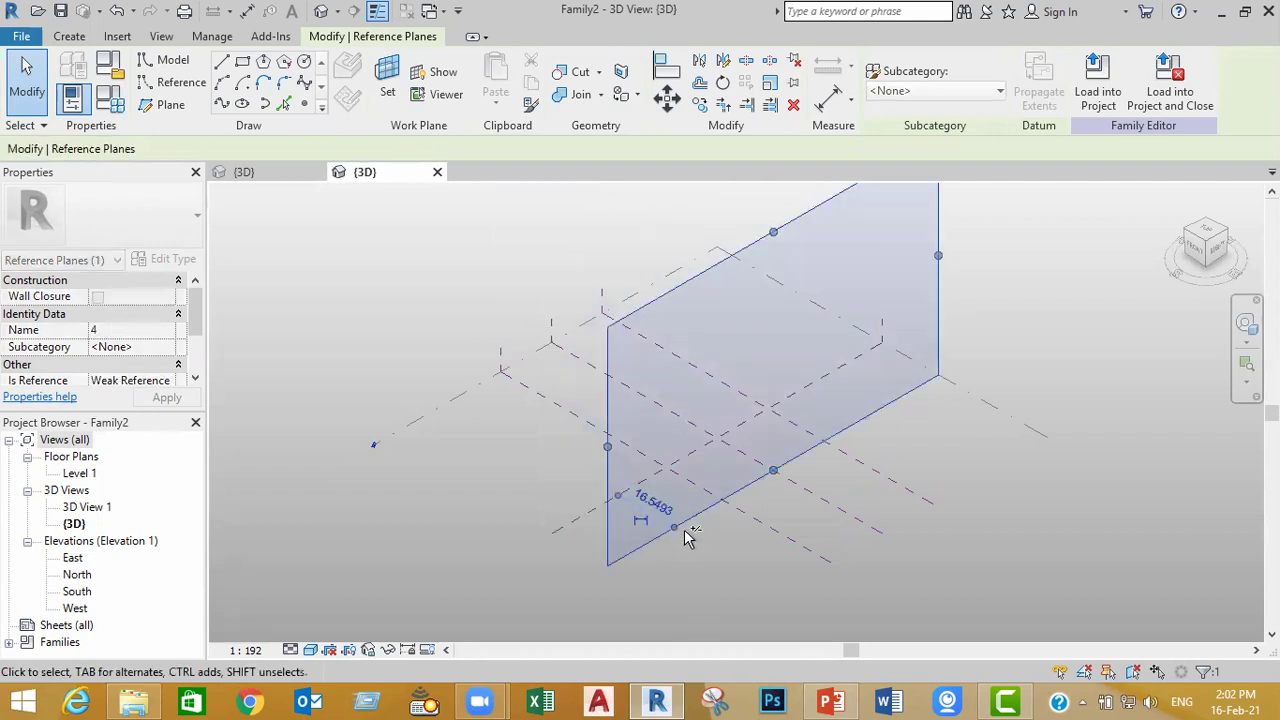
left_click(649, 504)
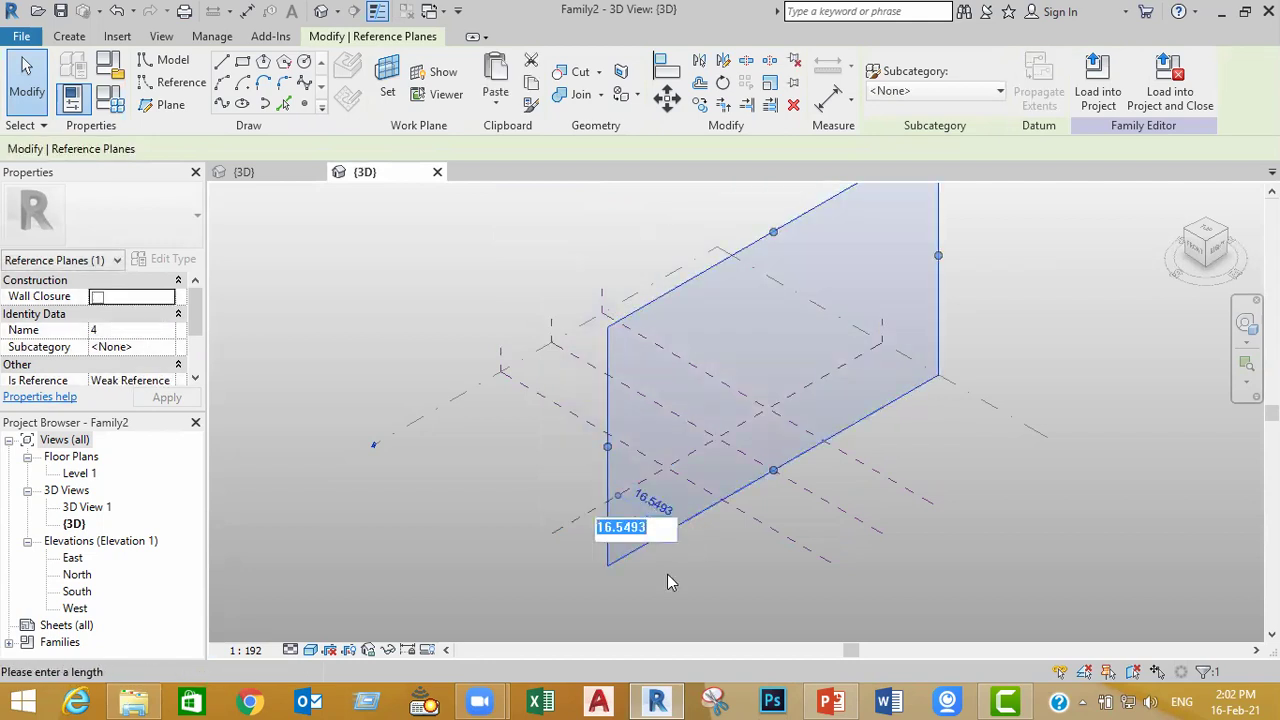
type("30")
key("Return")
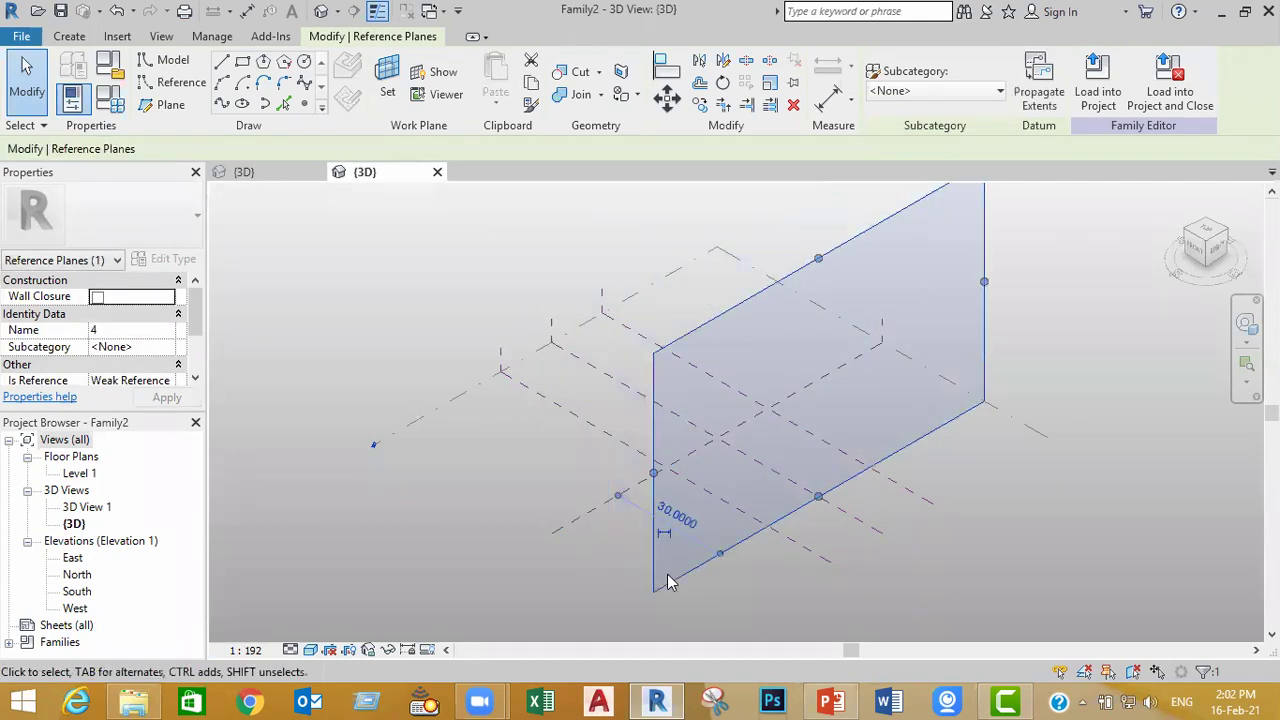
left_click(830, 598)
scroll(883, 520, "up", 3)
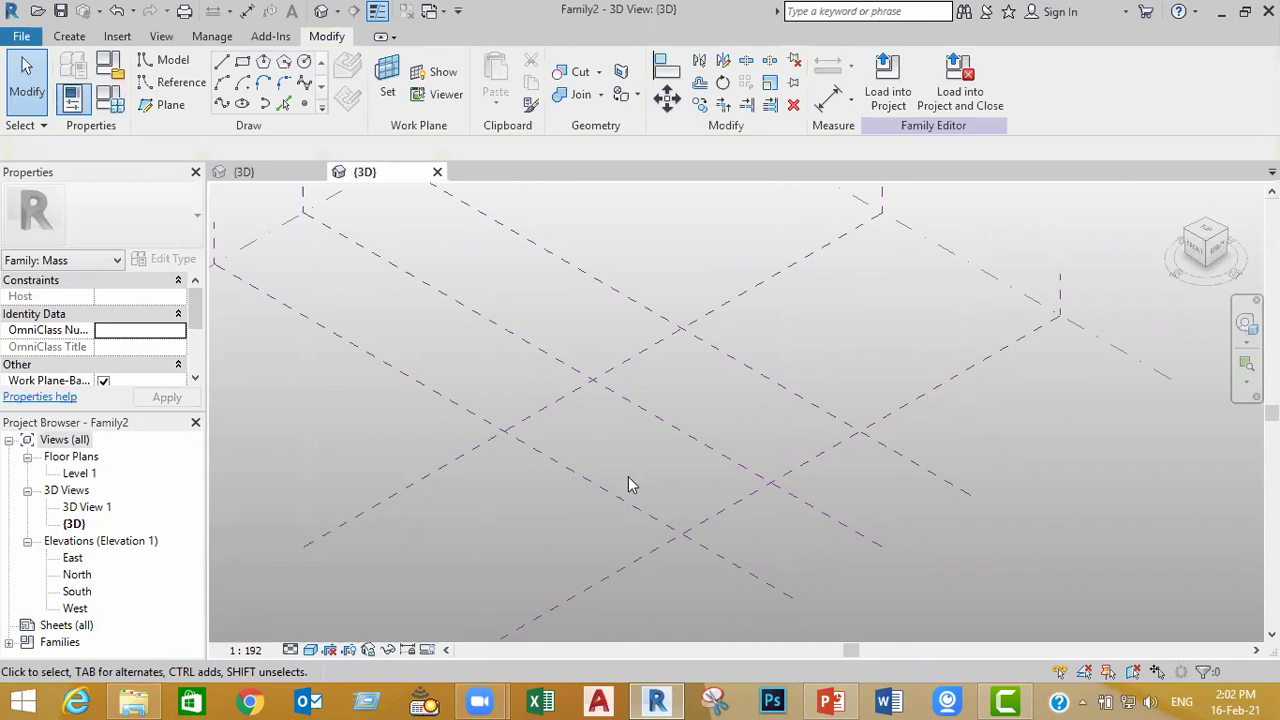
left_click(181, 87)
left_click(242, 61)
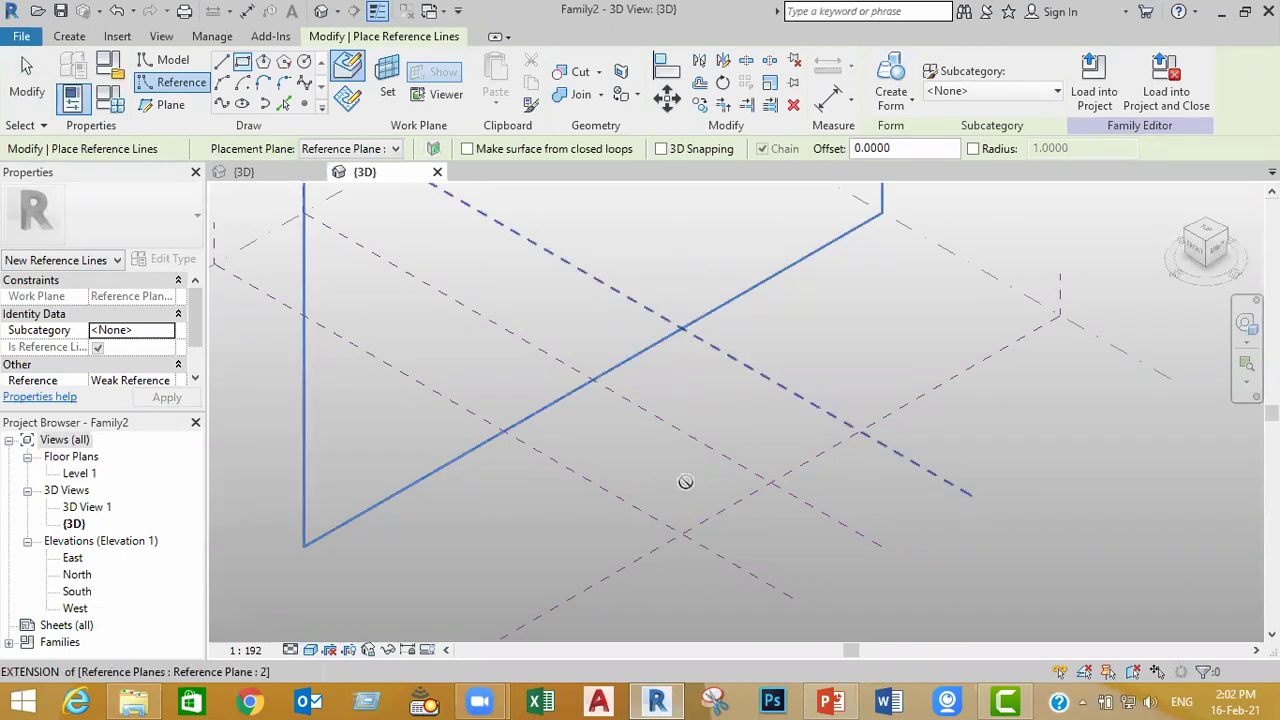
key("Escape")
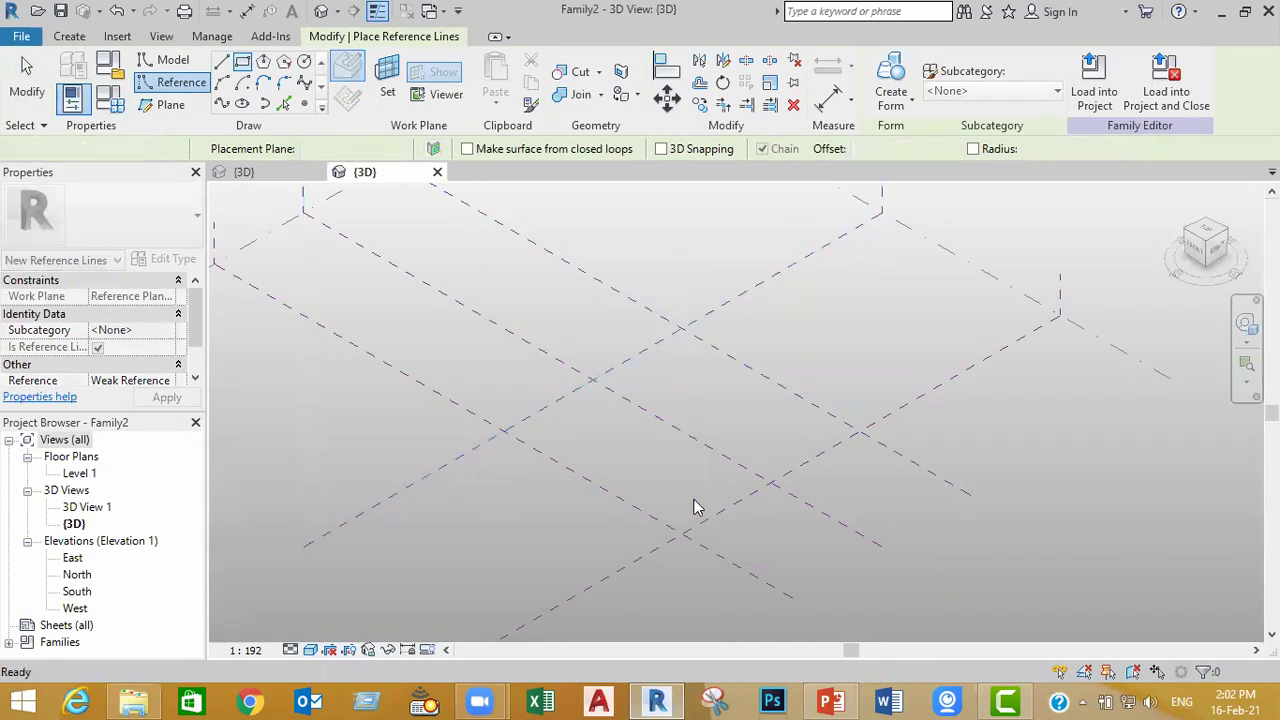
key("Escape")
Step: Draw a 30 by 30 m reference-line rectangle on Level 1 between opposite intersections of the outer reference planes
scroll(658, 446, "down", 1)
scroll(658, 446, "down", 1)
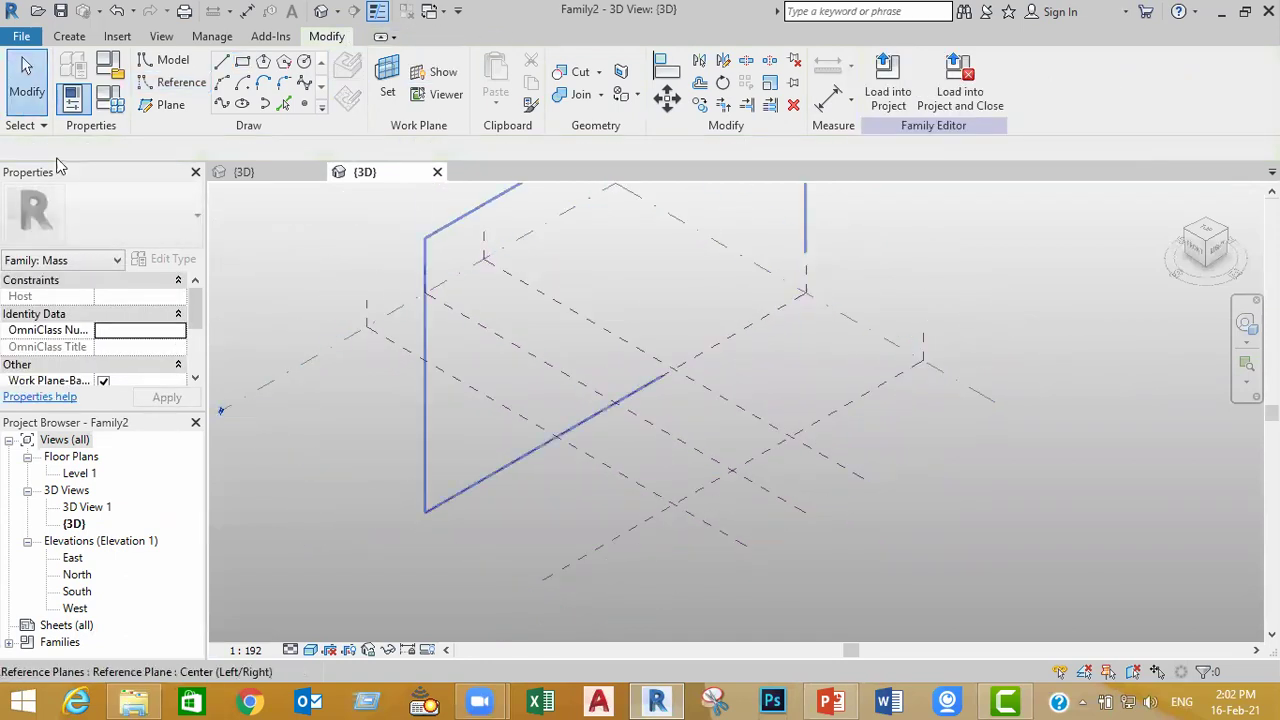
left_click(181, 82)
left_click(242, 62)
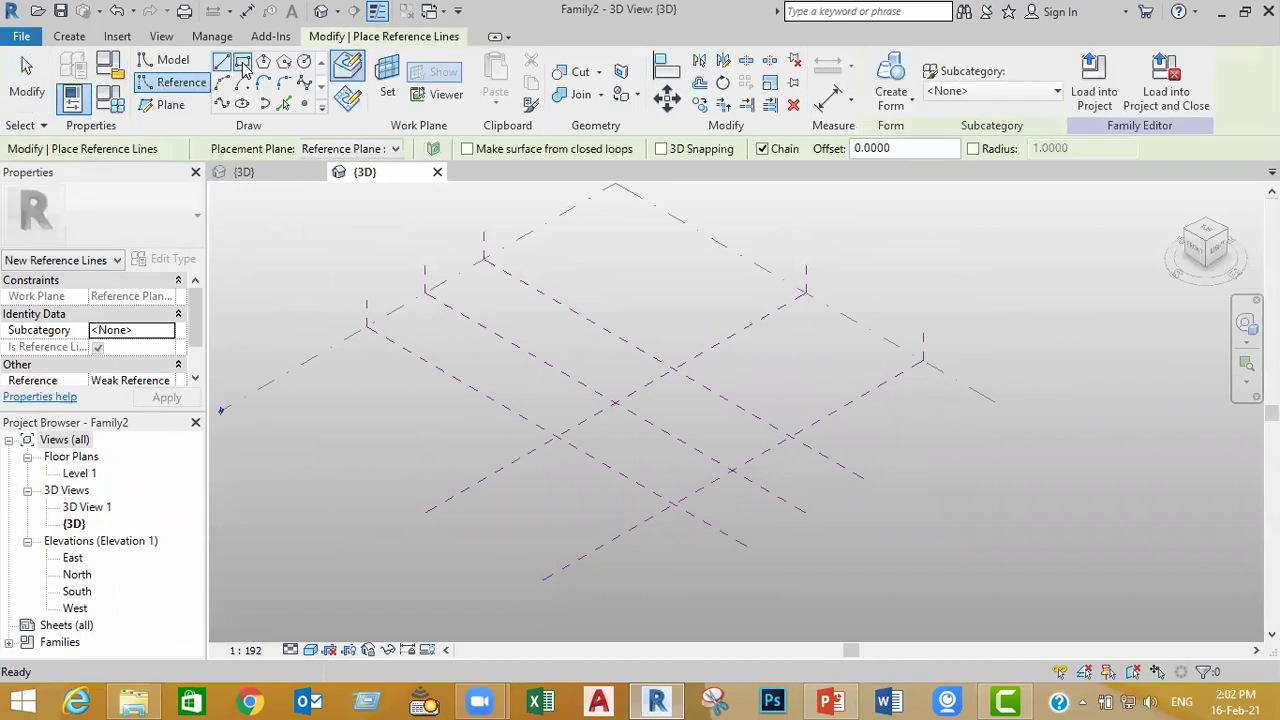
left_click(843, 316)
left_click(677, 368)
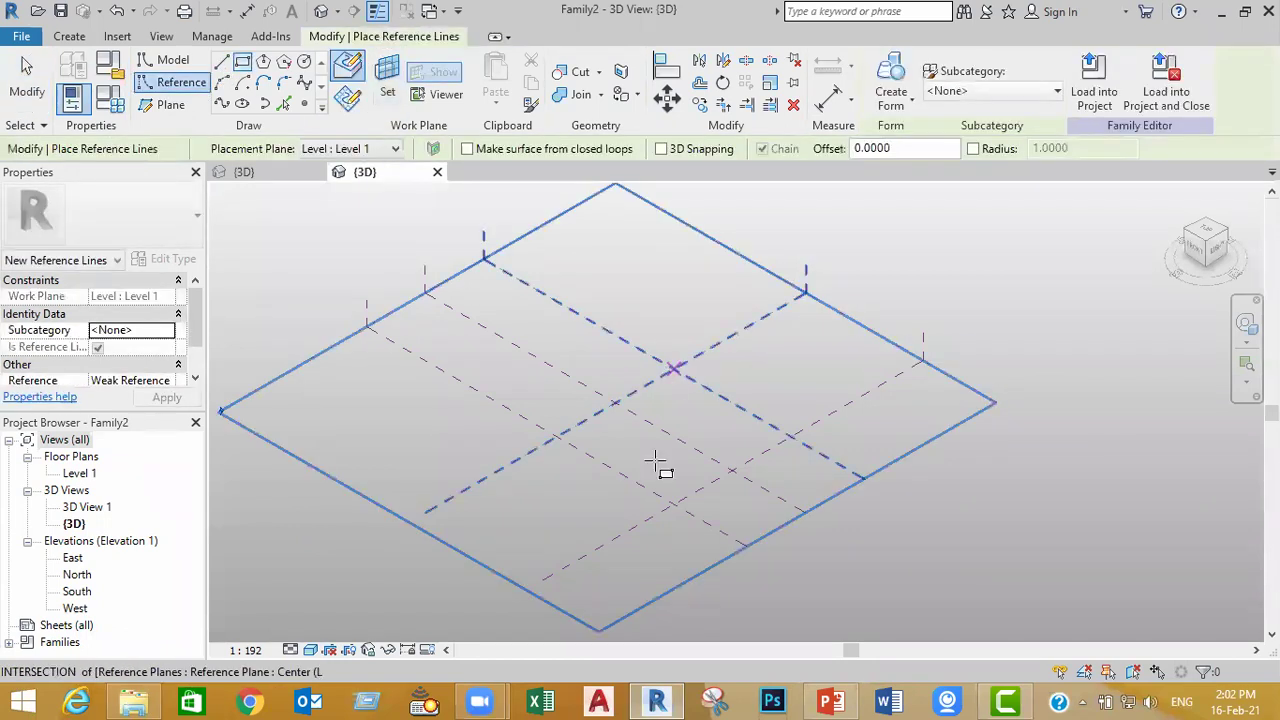
left_click(672, 505)
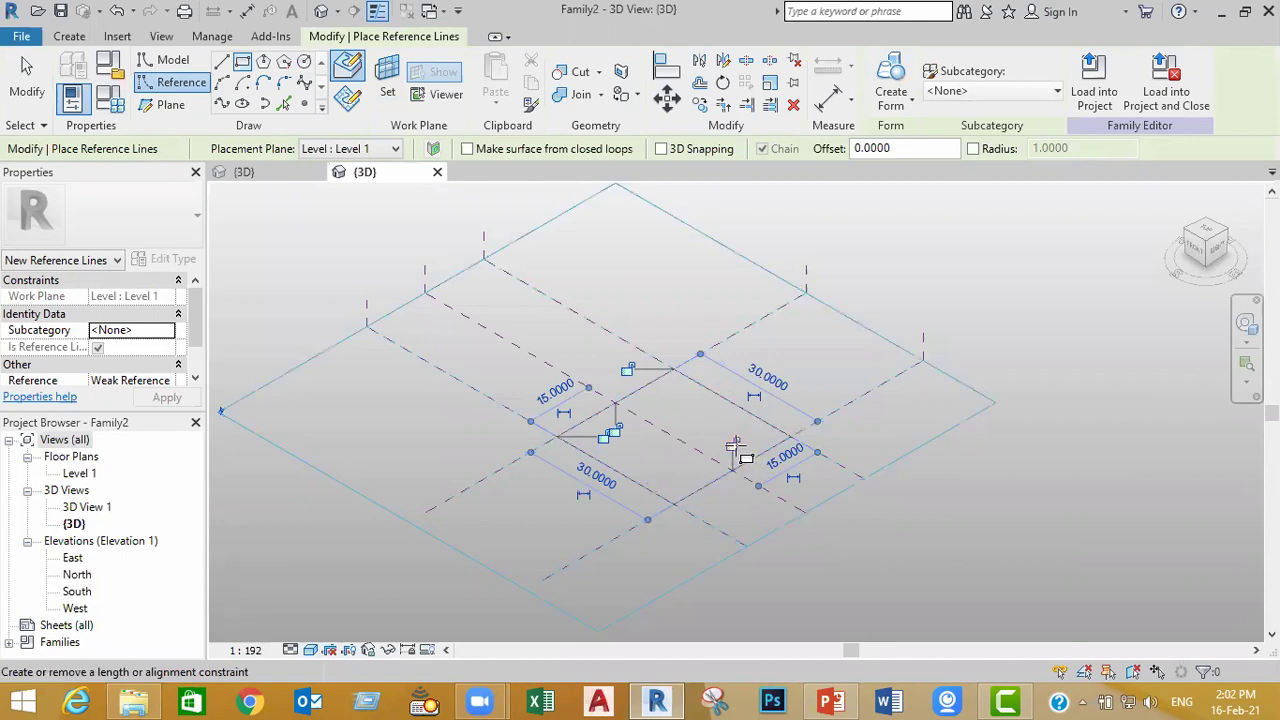
Step: Lock the rectangle's alignment constraints to the surrounding reference planes and finish placing reference lines
left_click(735, 445)
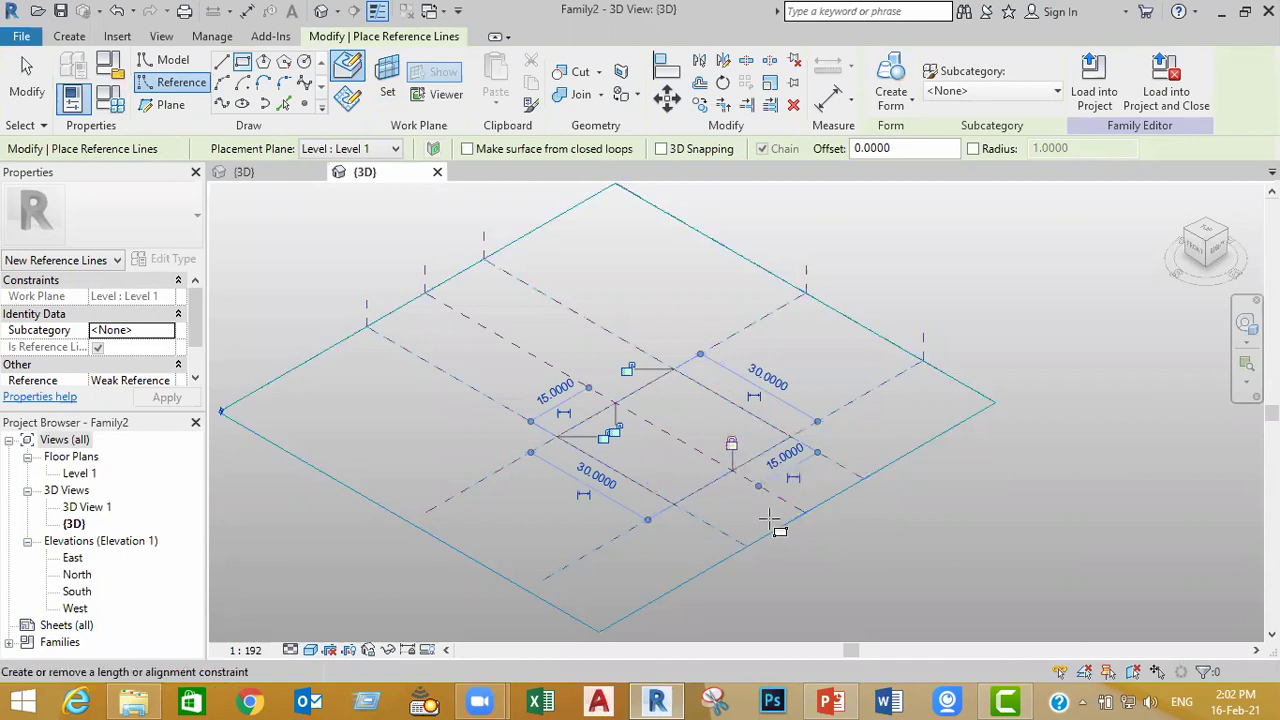
left_click(627, 369)
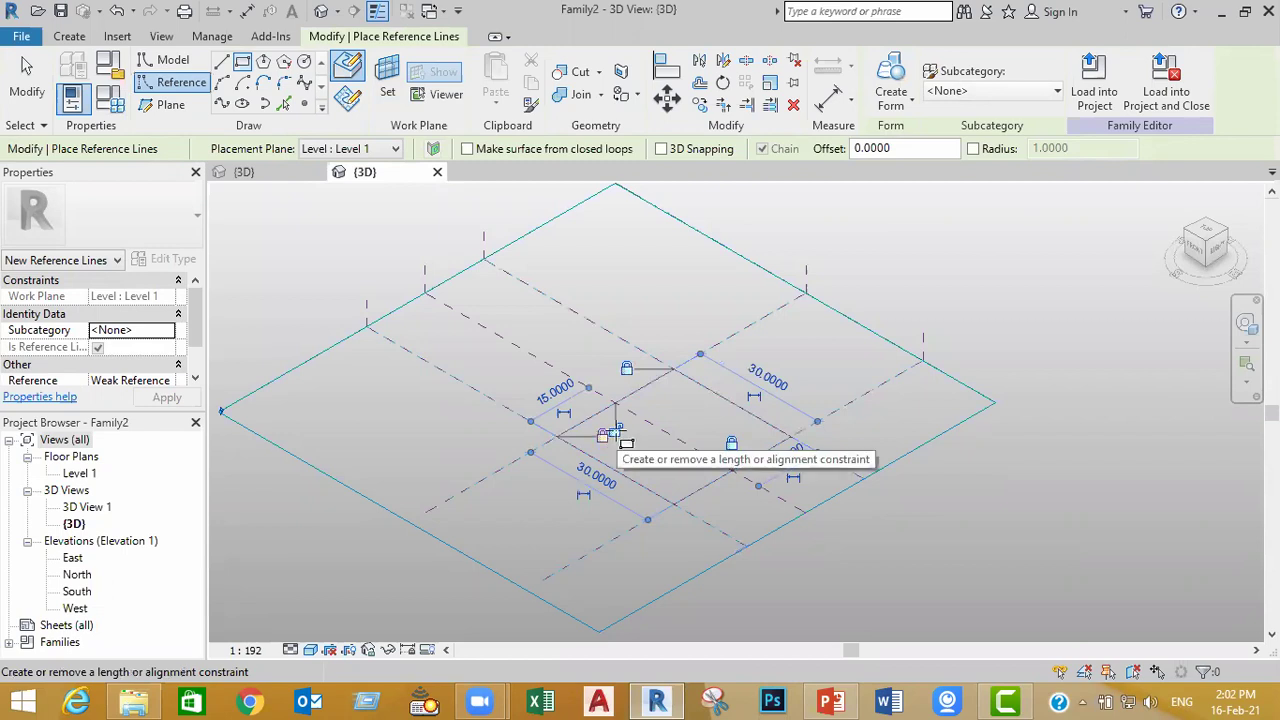
left_click(608, 435)
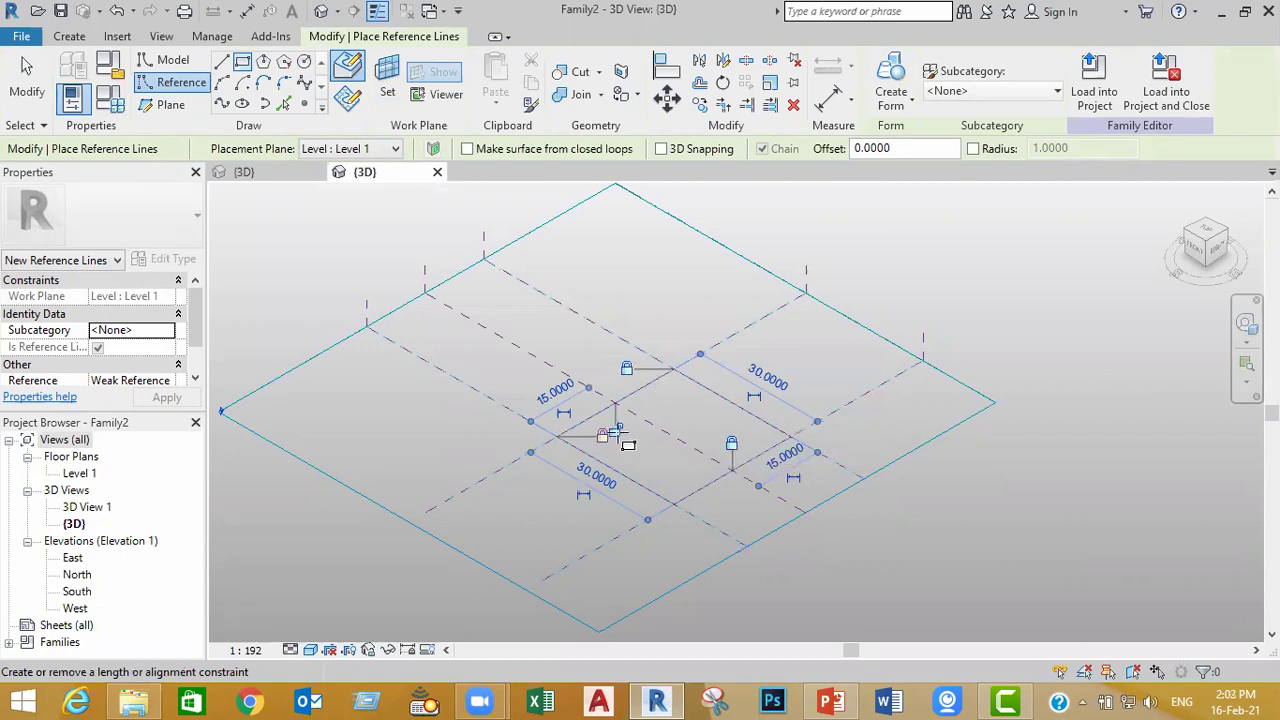
key("Escape")
key("Escape")
Step: Try selecting the rectangle's four reference lines as one connected chain, clearing the selection each time
key("Tab")
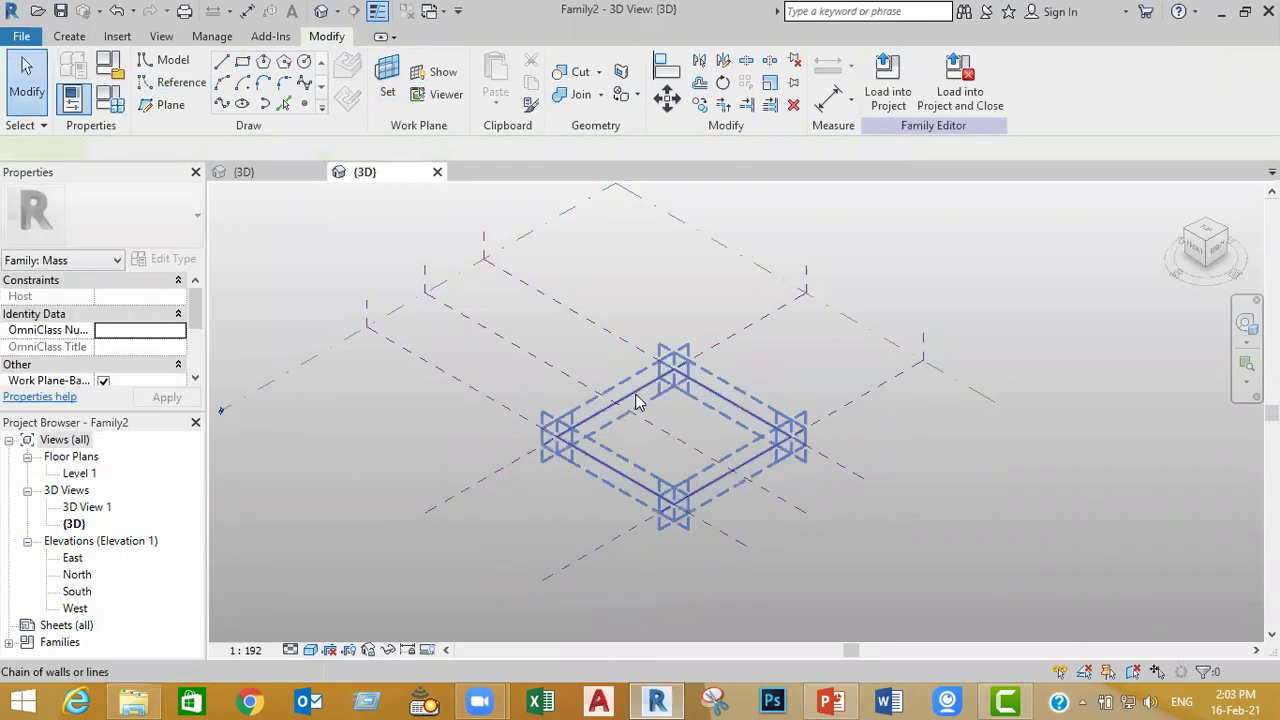
left_click(638, 400)
left_click(666, 608)
key("Tab")
key("Tab")
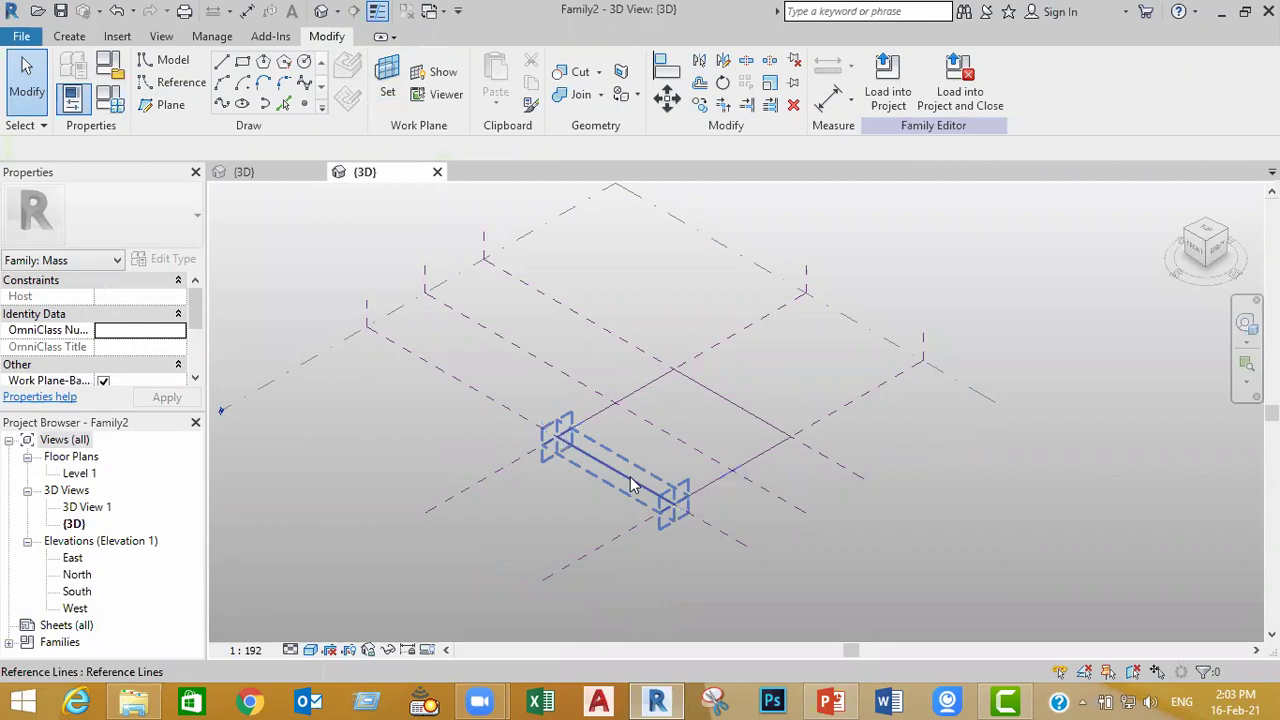
key("Tab")
key("Tab")
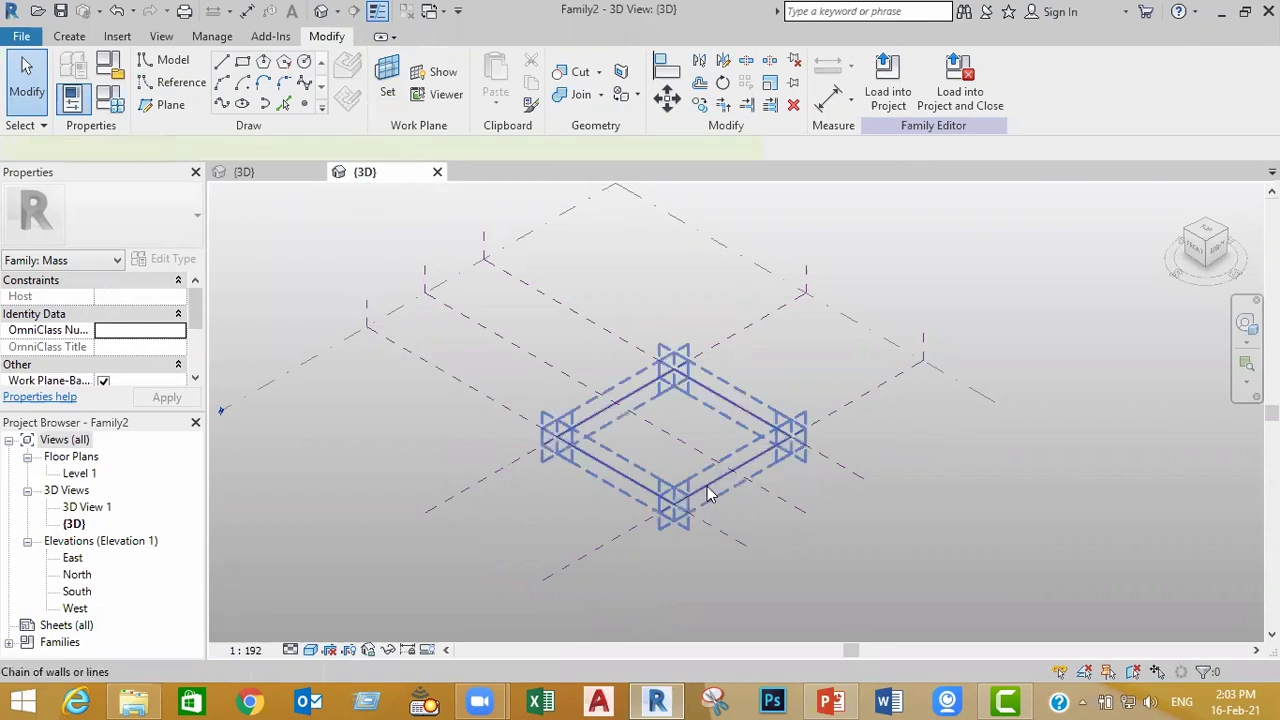
left_click(708, 493)
left_click(708, 551)
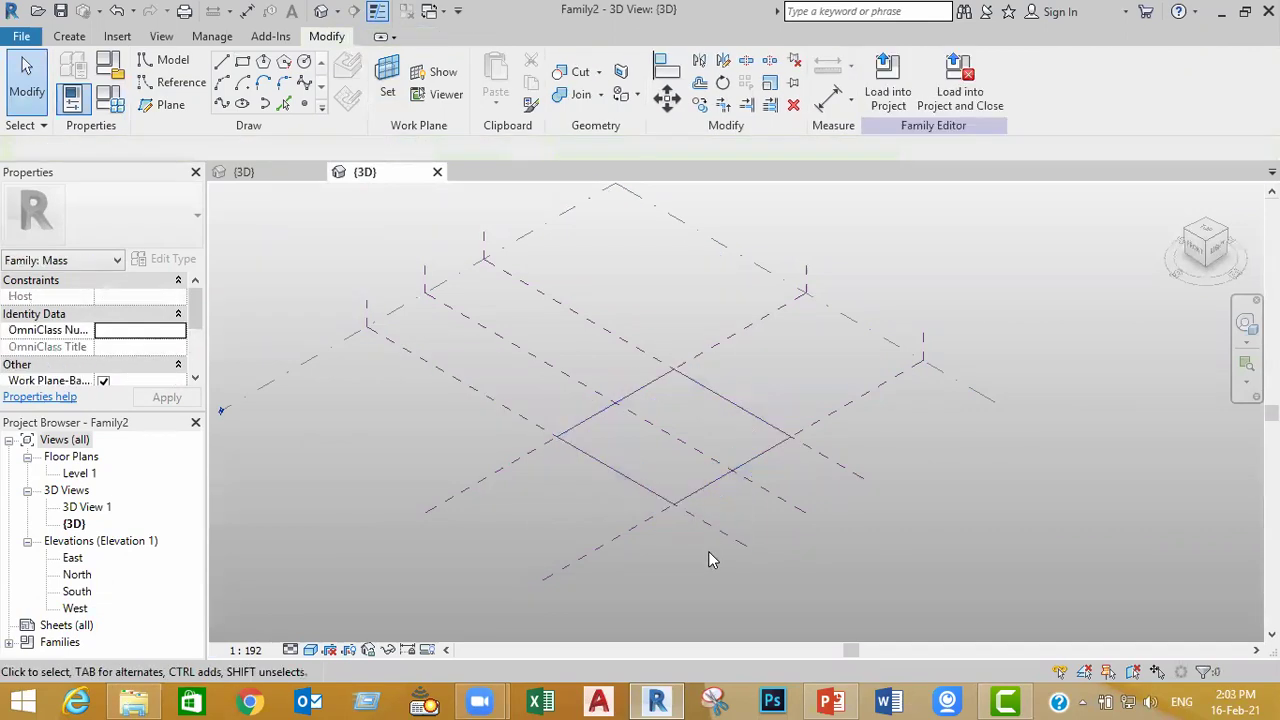
key("Tab")
left_click(632, 478)
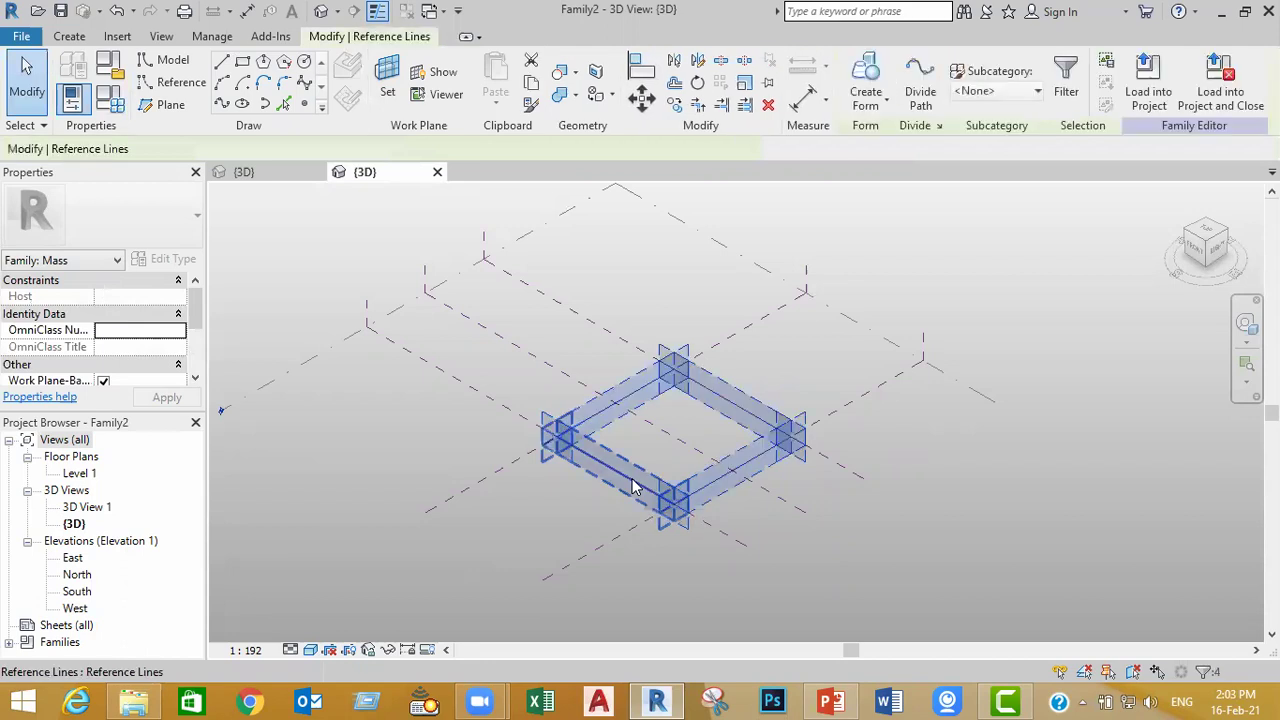
left_click(684, 560)
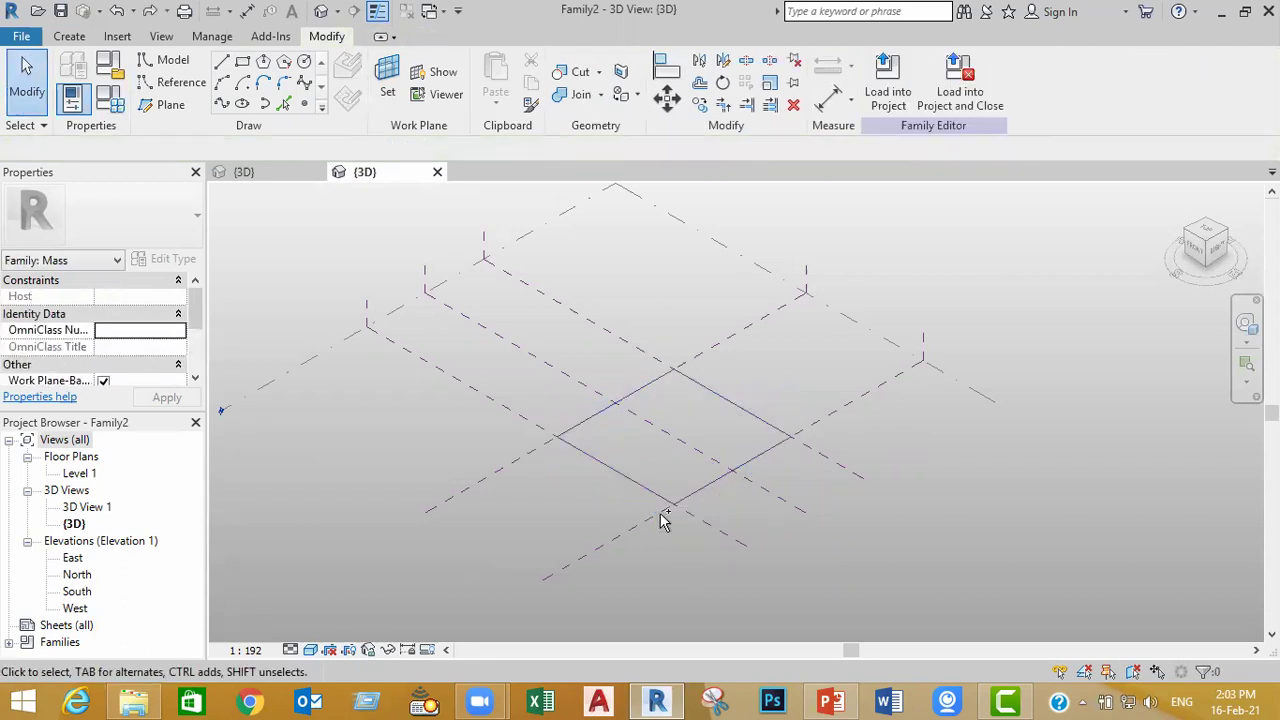
Step: Delete the rectangle's four reference lines as one connected chain
key("Tab")
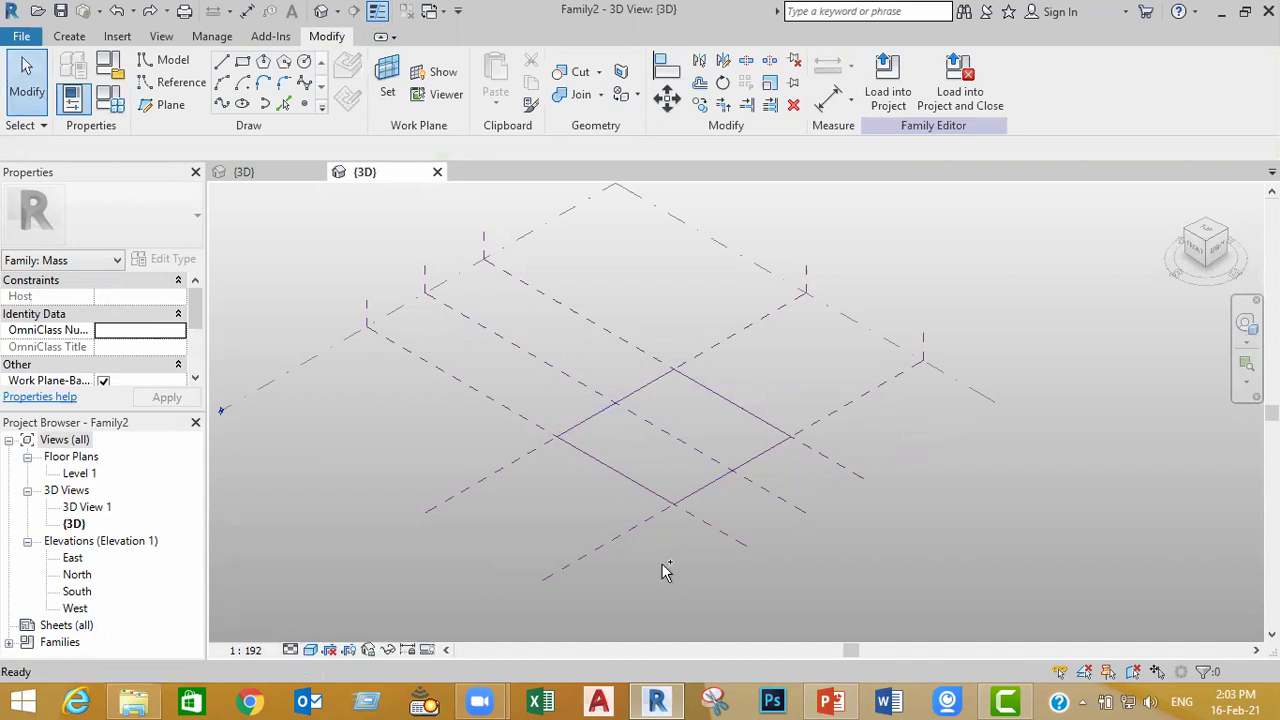
key("Tab")
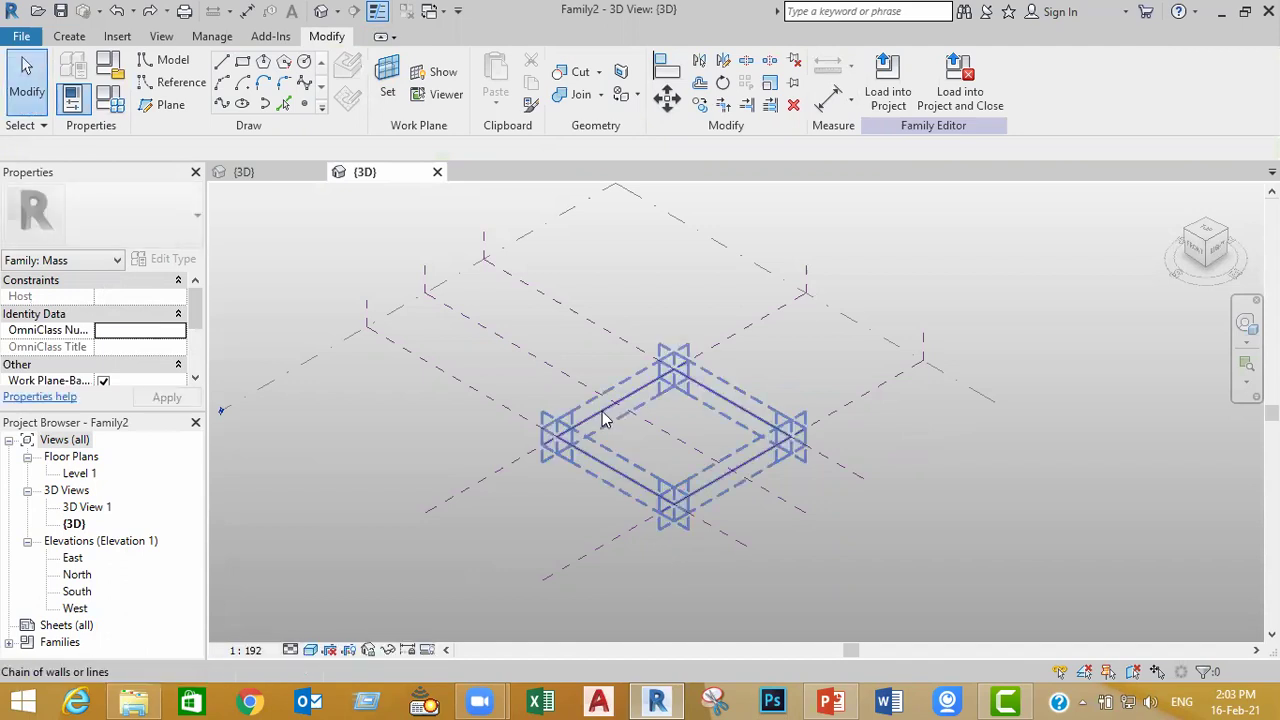
left_click(604, 418)
key("Delete")
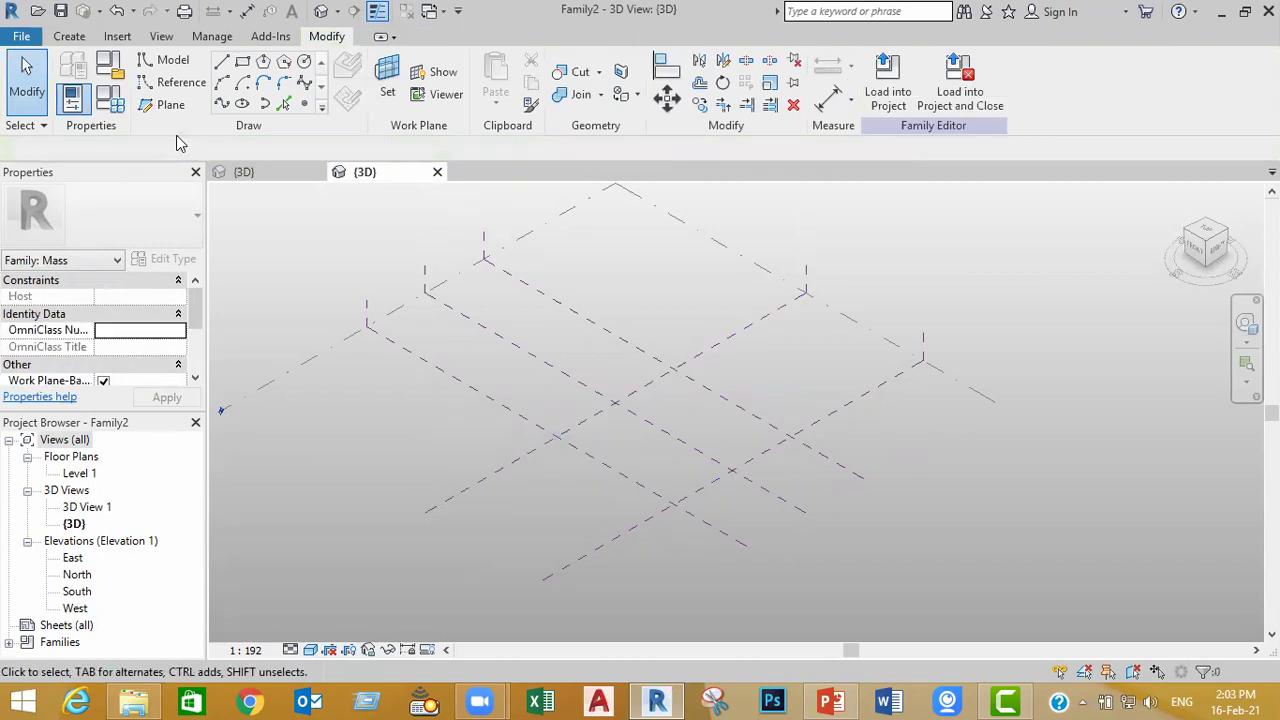
Step: Draw a new 30 by 30 m reference-line rectangle on Level 1 between opposite intersections of the outer reference planes
left_click(174, 82)
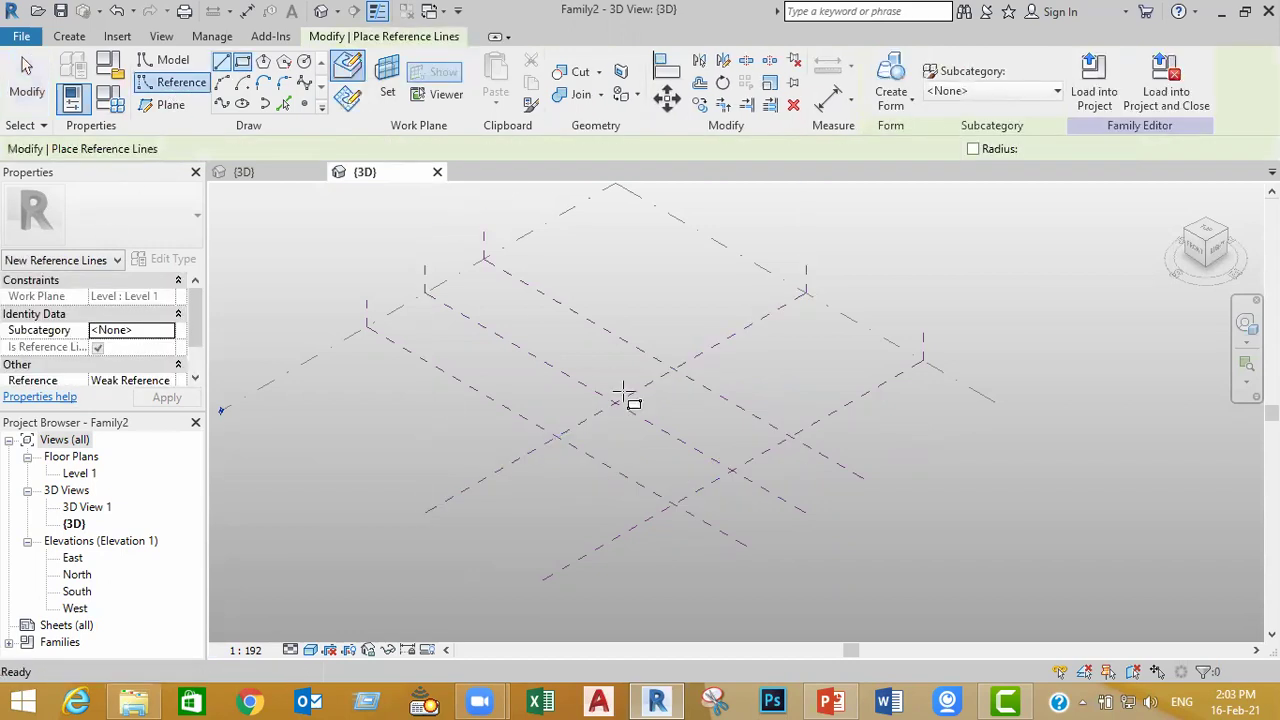
scroll(729, 455, "up", 5)
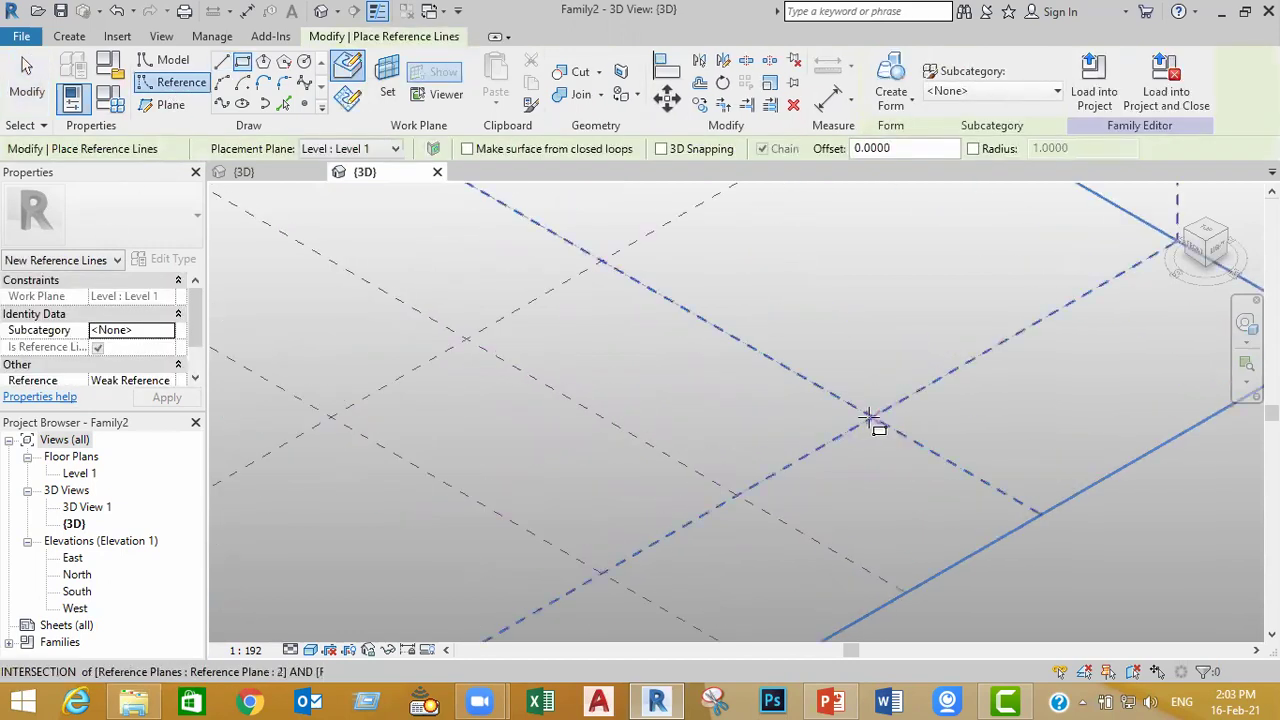
left_click(757, 418)
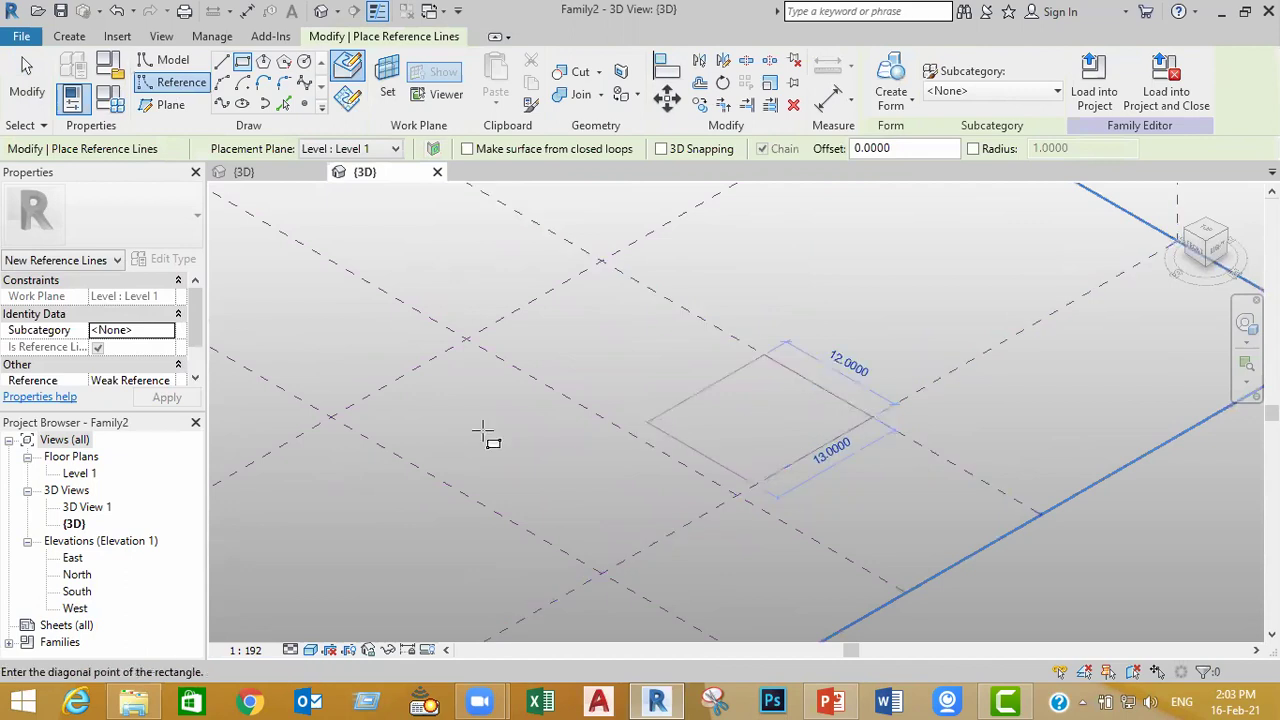
left_click(333, 418)
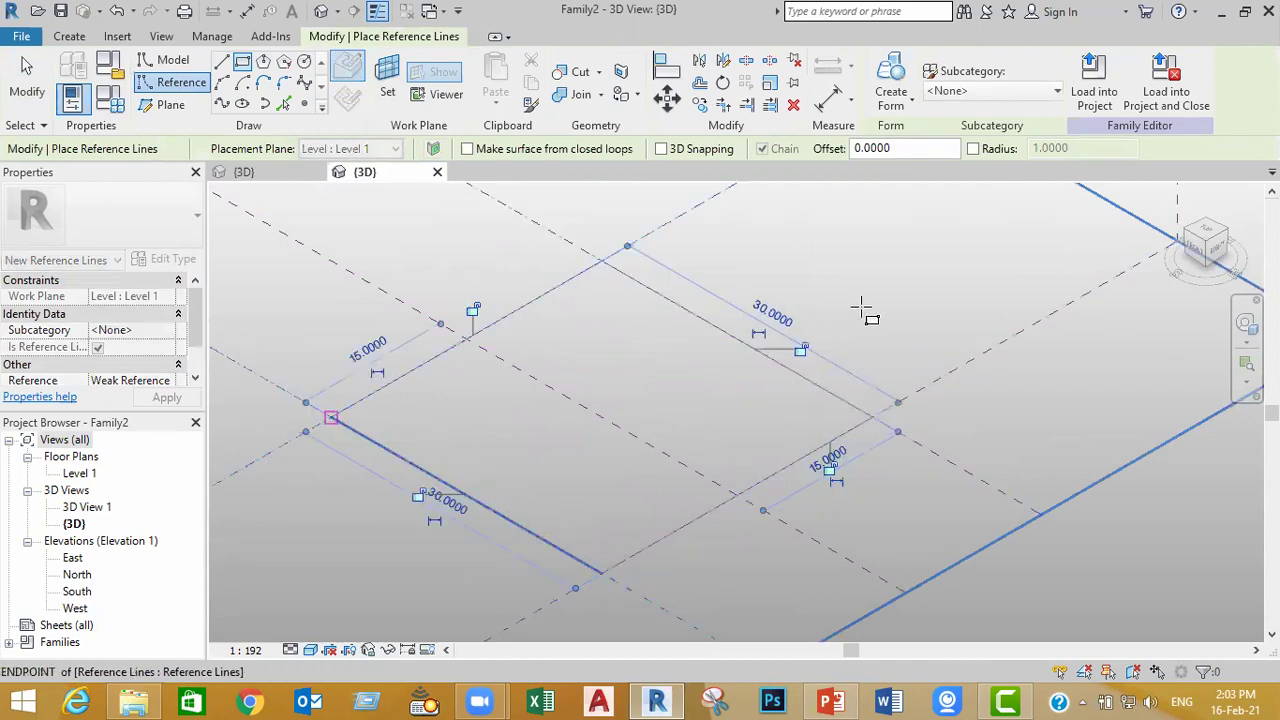
Step: Lock all four sides of the new rectangle to their reference planes and finish placing reference lines
left_click(802, 349)
left_click(830, 466)
left_click(418, 495)
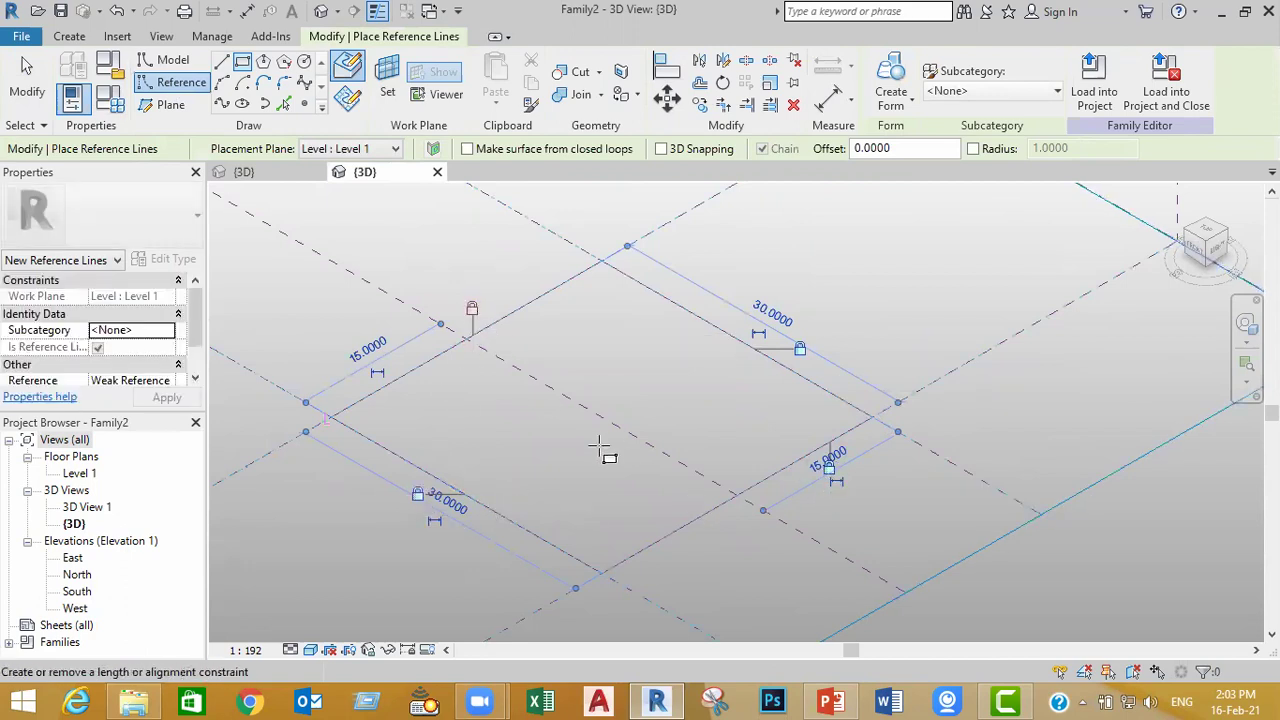
scroll(630, 445, "down", 3)
scroll(645, 447, "down", 2)
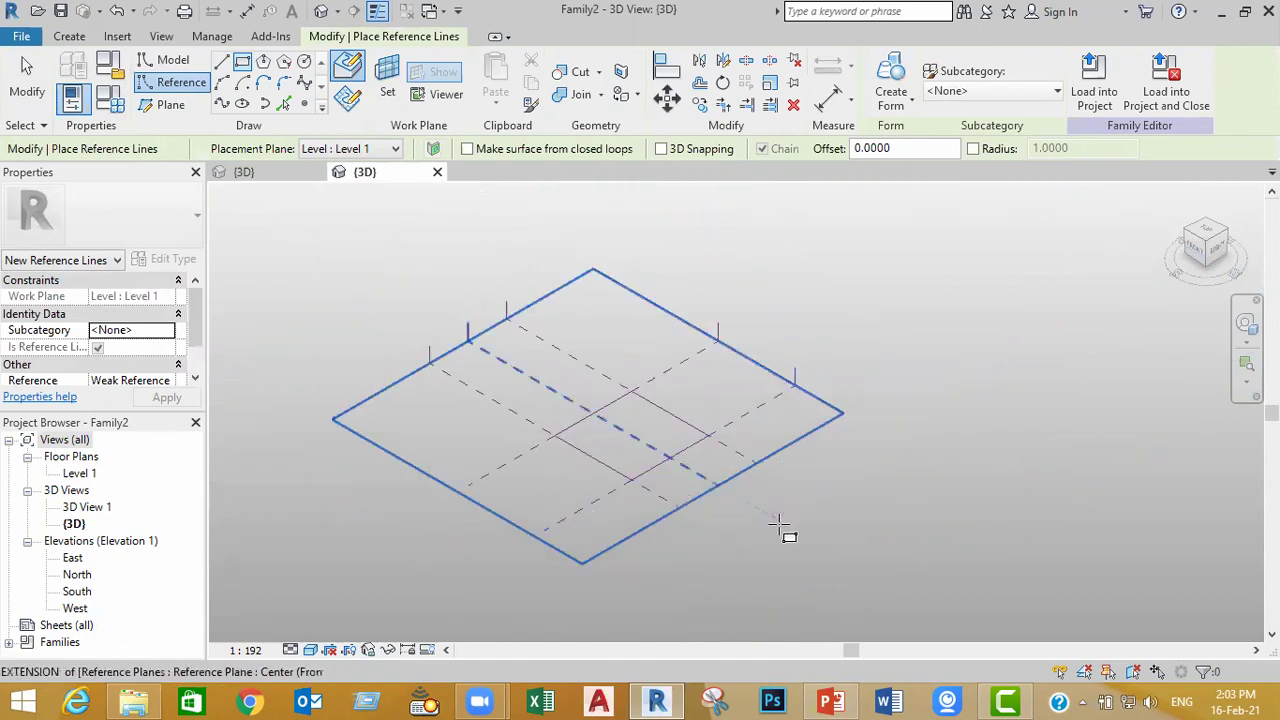
key("Escape")
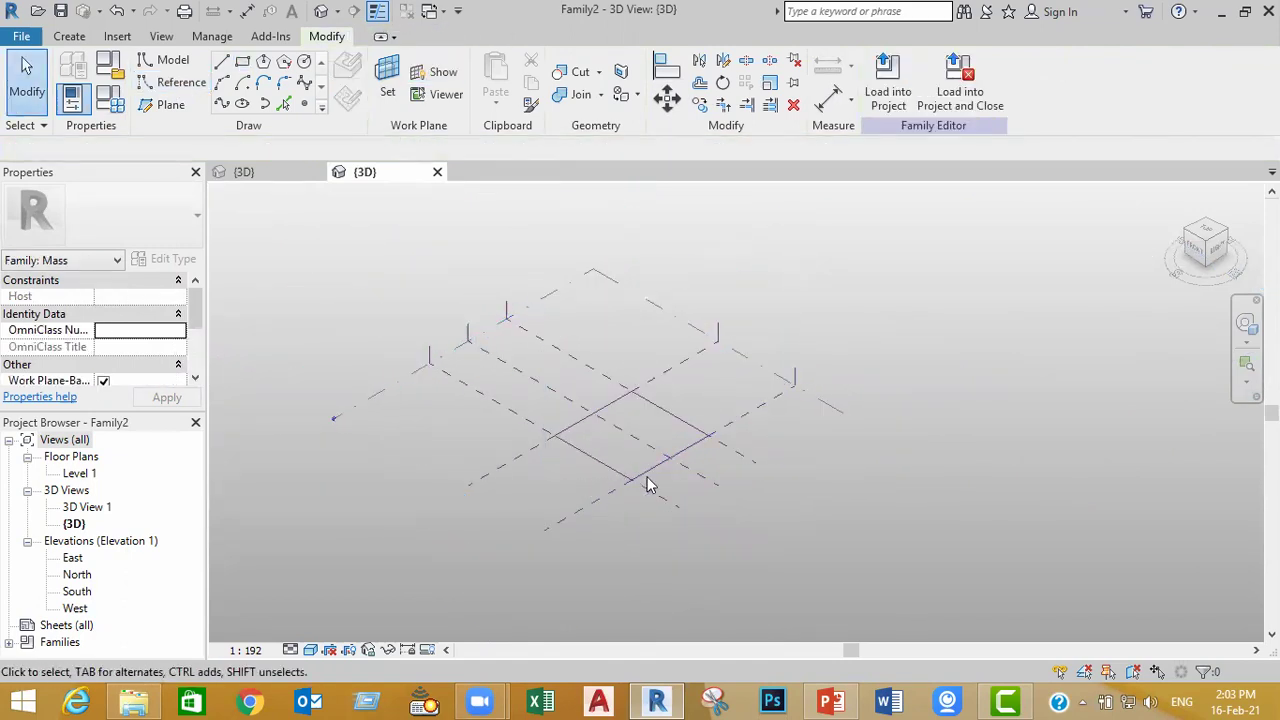
Step: Create a flat surface form from the chain of the rectangle's four reference lines
scroll(594, 503, "up", 2)
key("Tab")
left_click(605, 437)
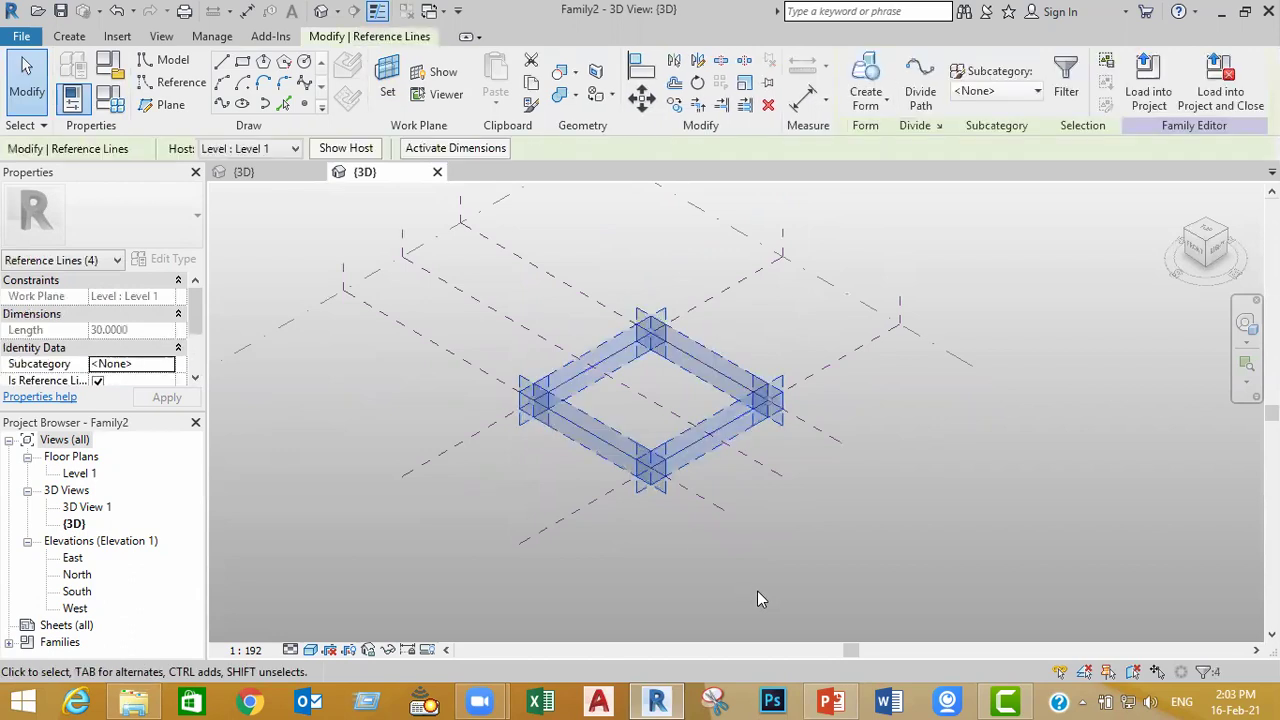
scroll(853, 462, "up", 2)
middle_click_drag(853, 462, 960, 489)
left_click(866, 75)
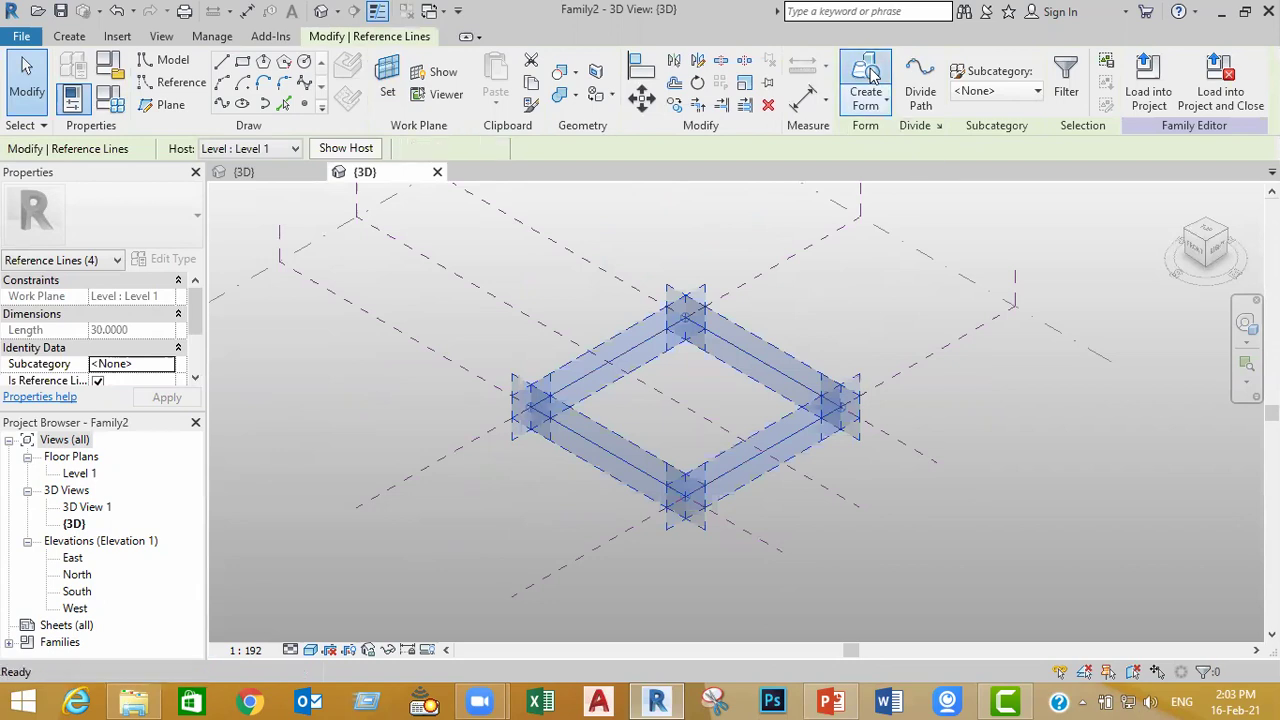
left_click(669, 534)
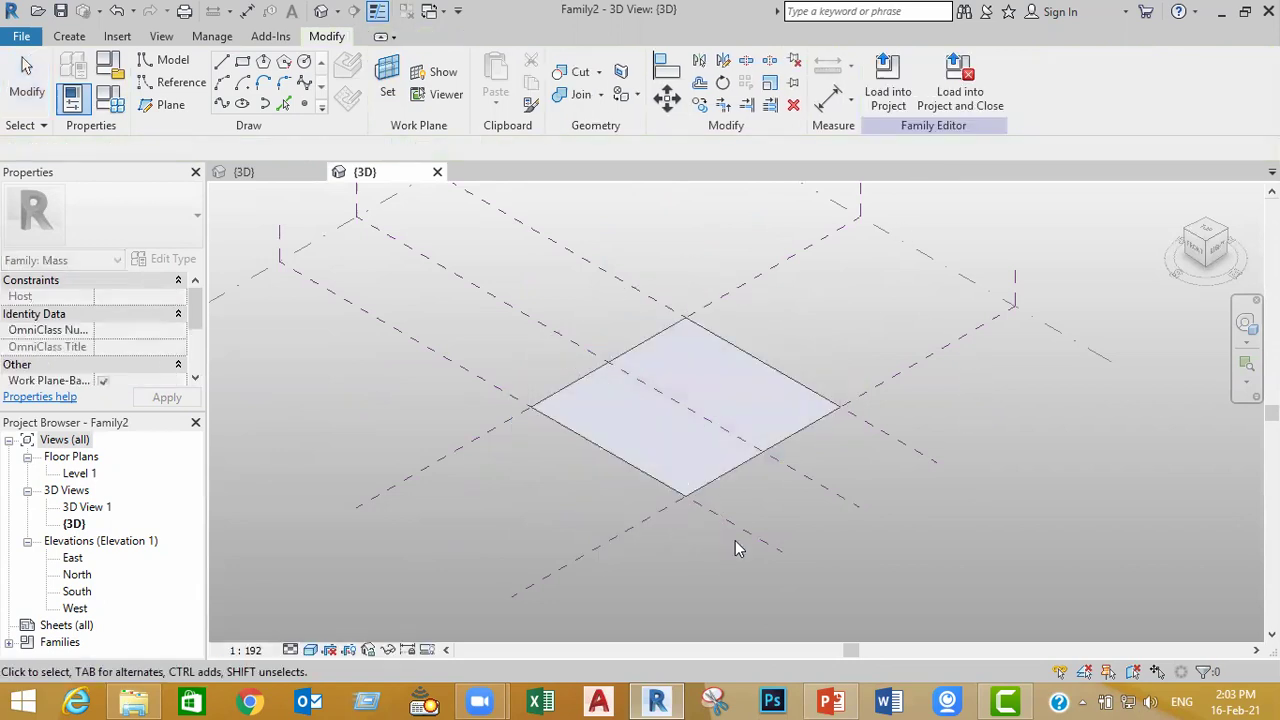
Step: Select the flat square form and apply Divide Surface to it
key("Tab")
key("Tab")
key("Tab")
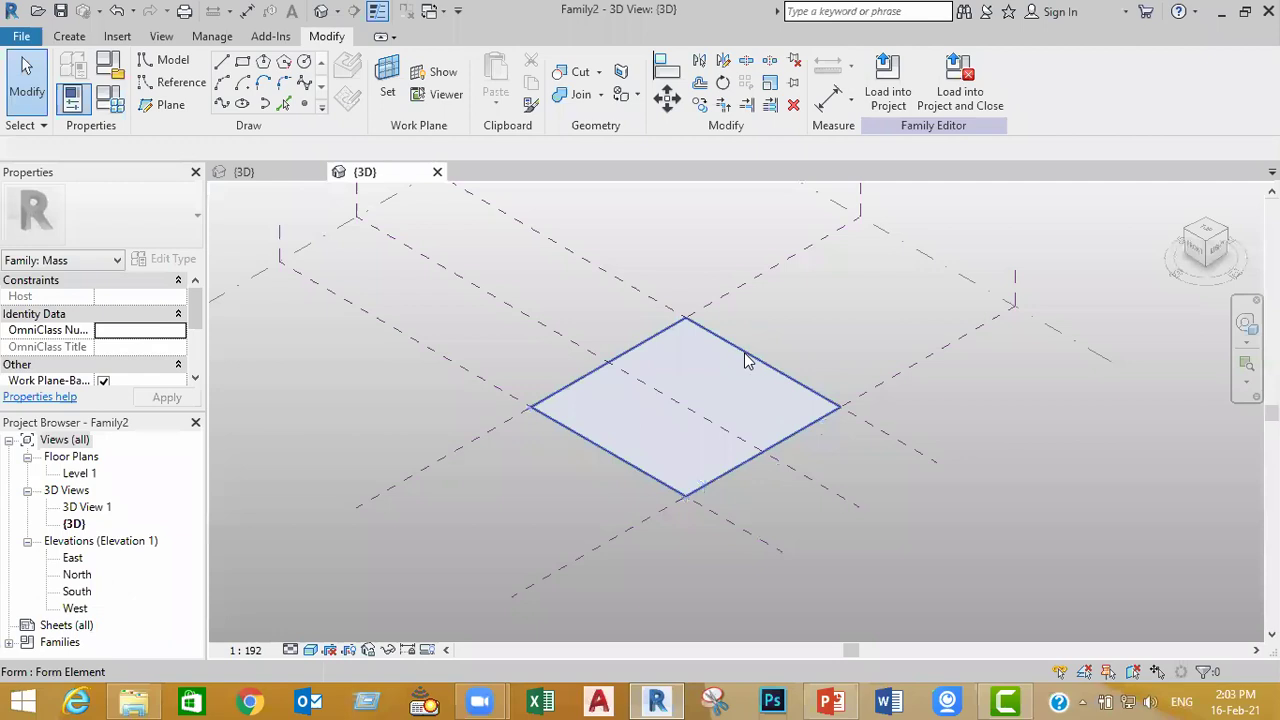
key("Tab")
key("Tab")
left_click(746, 347)
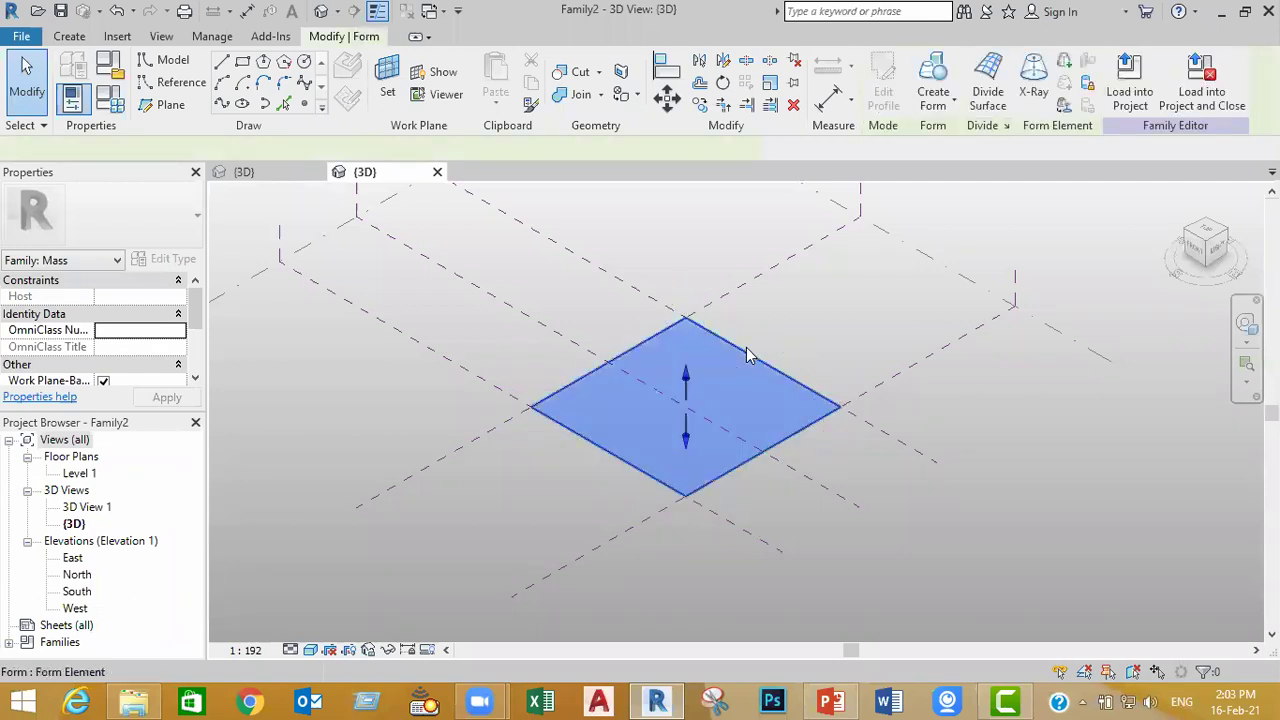
left_click(981, 100)
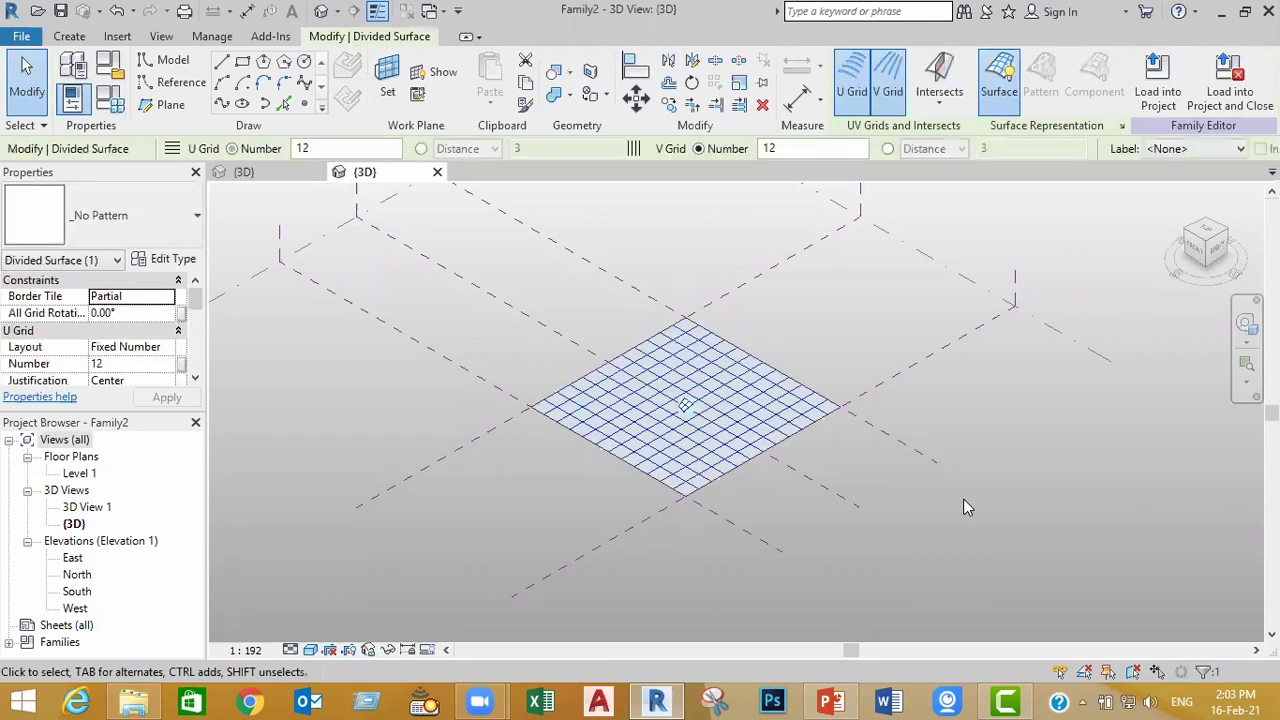
Step: Set both the U Grid and V Grid numbers of the divided surface to 8
left_click(257, 150)
left_click(728, 148)
type("8")
key("Return")
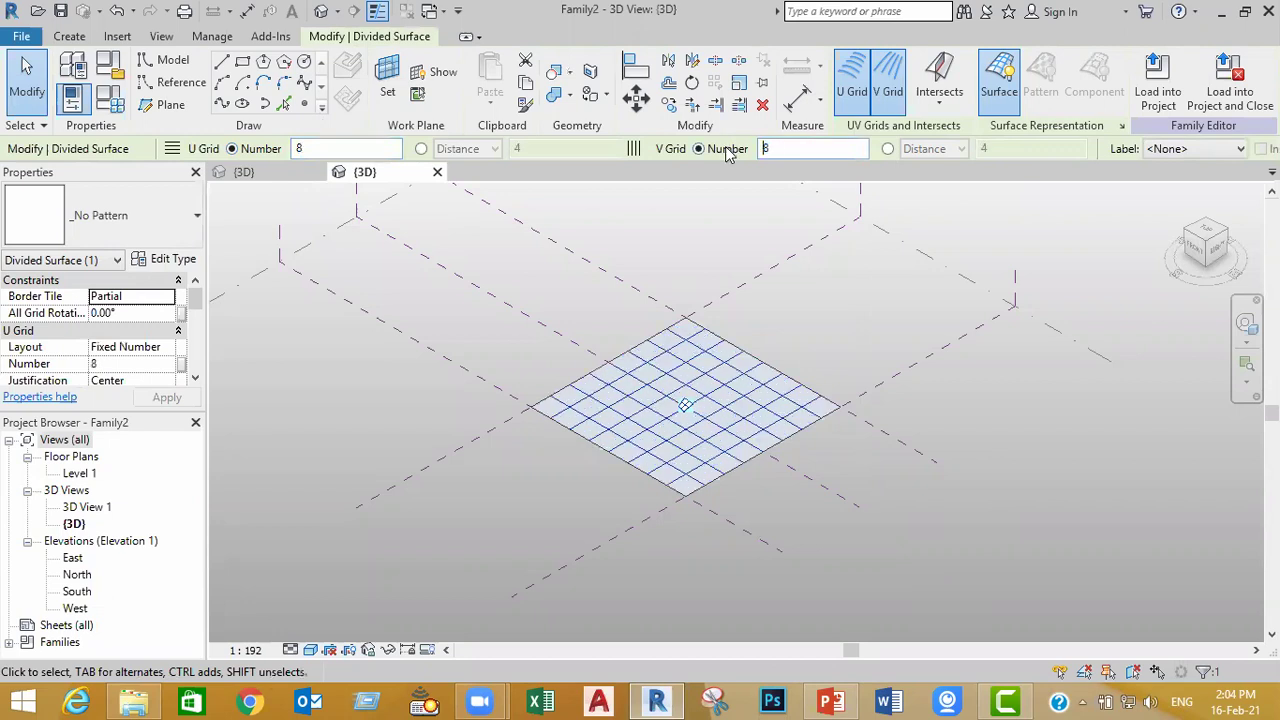
left_click(927, 495)
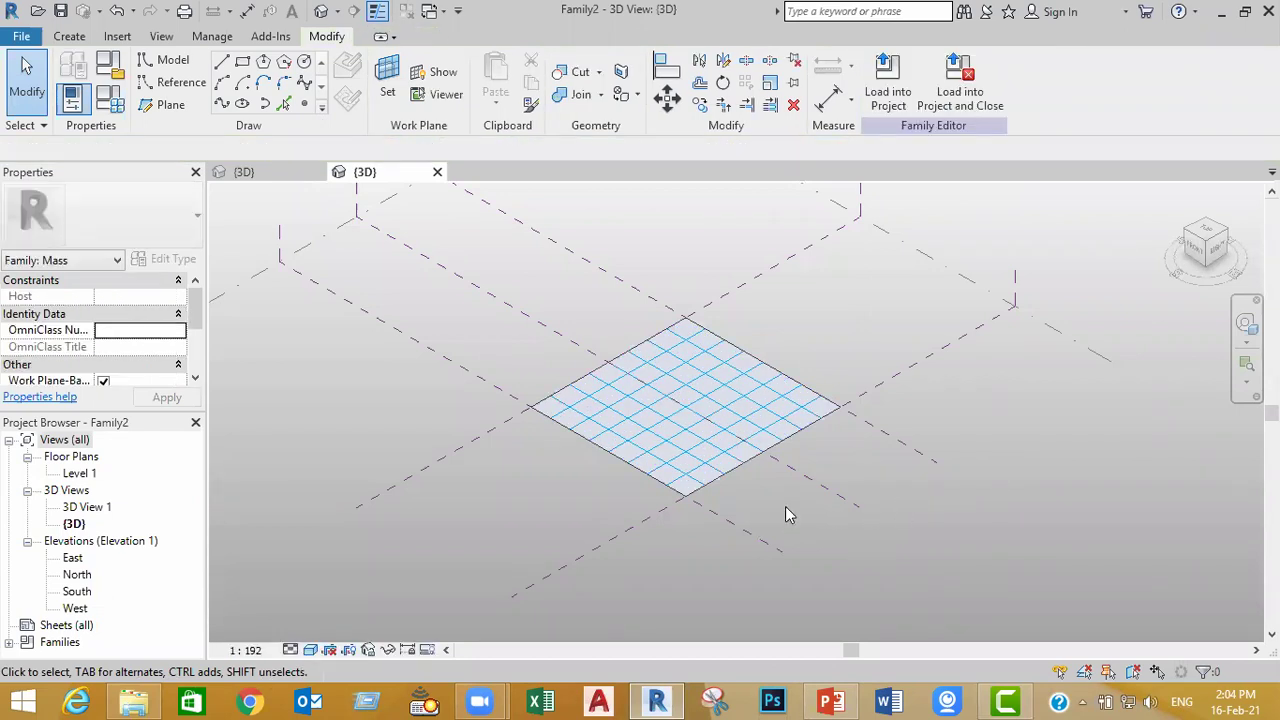
scroll(786, 500, "up", 3)
scroll(858, 530, "down", 4)
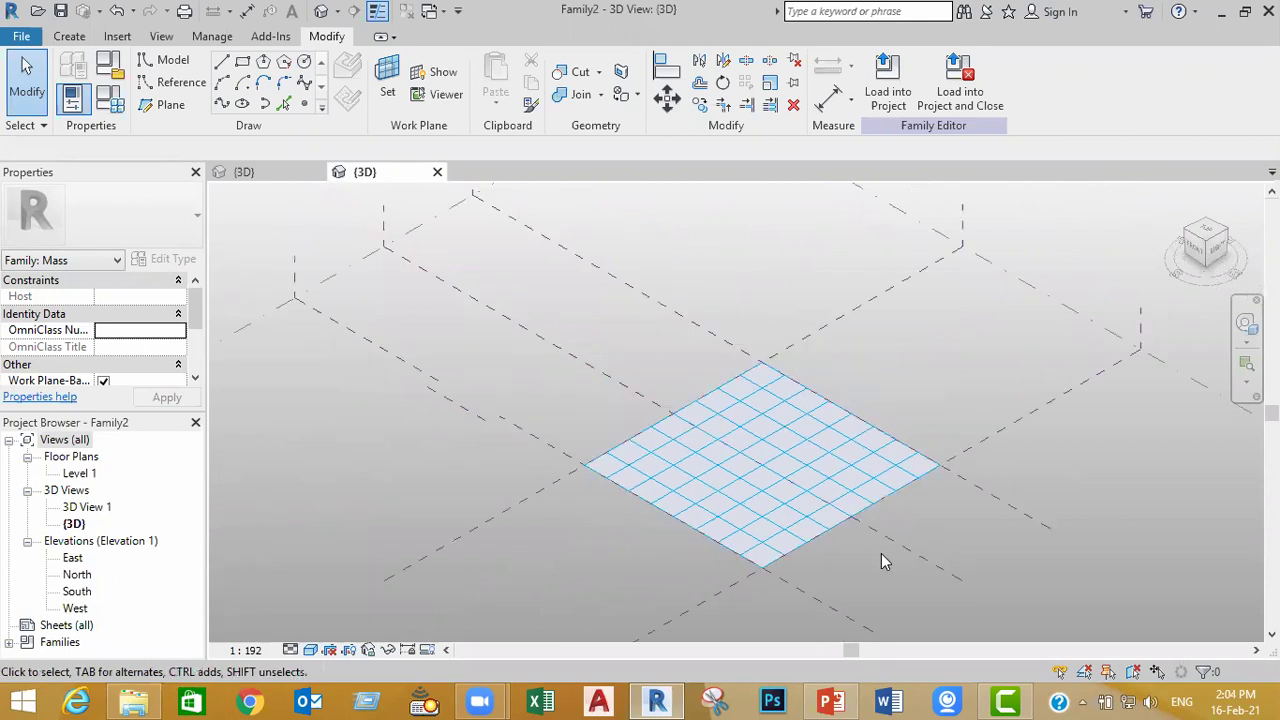
left_click(894, 576)
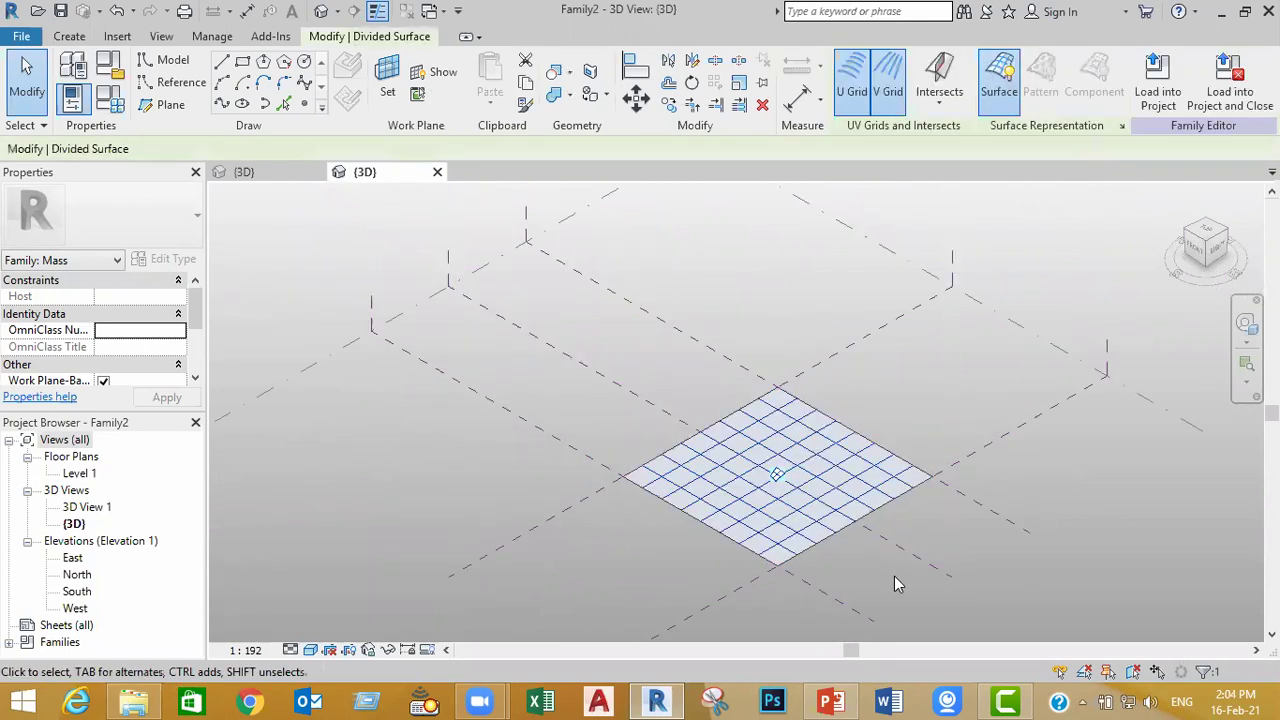
left_click(985, 436)
Step: Turn on Nodes in the divided surface's Surface Representation settings
scroll(760, 435, "up", 3)
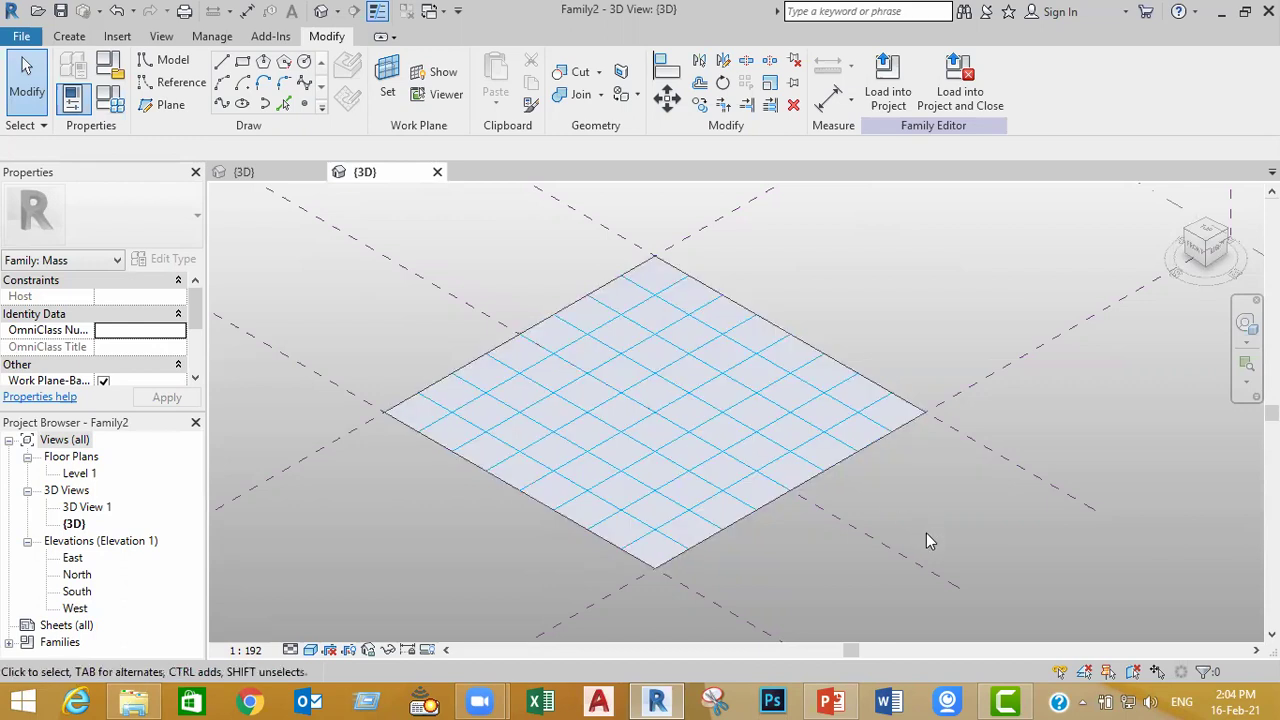
left_click(802, 452)
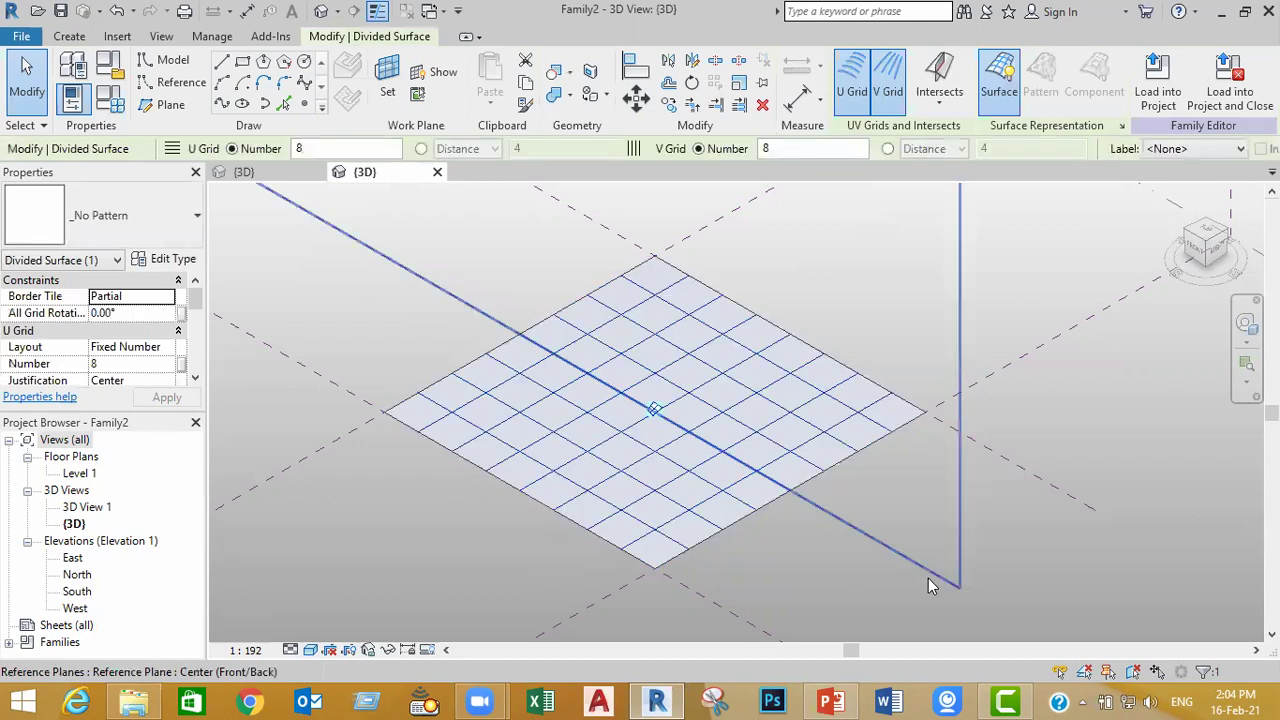
left_click(1122, 127)
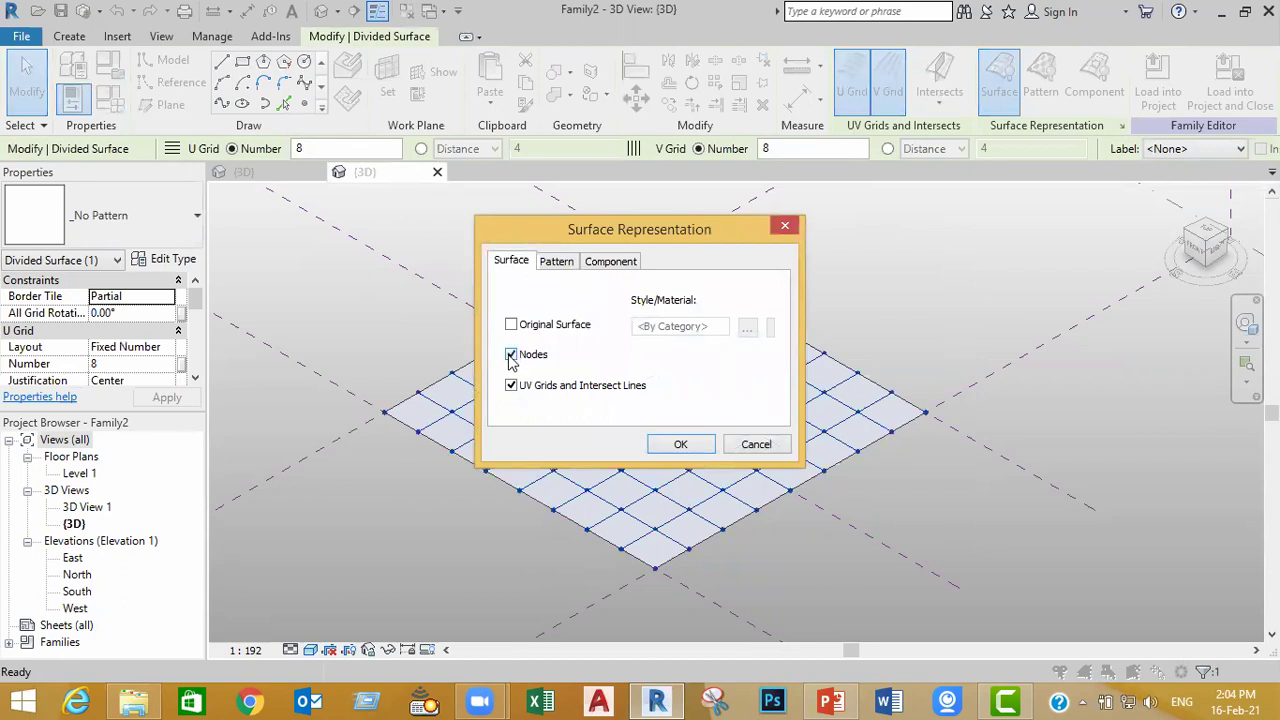
left_click(679, 446)
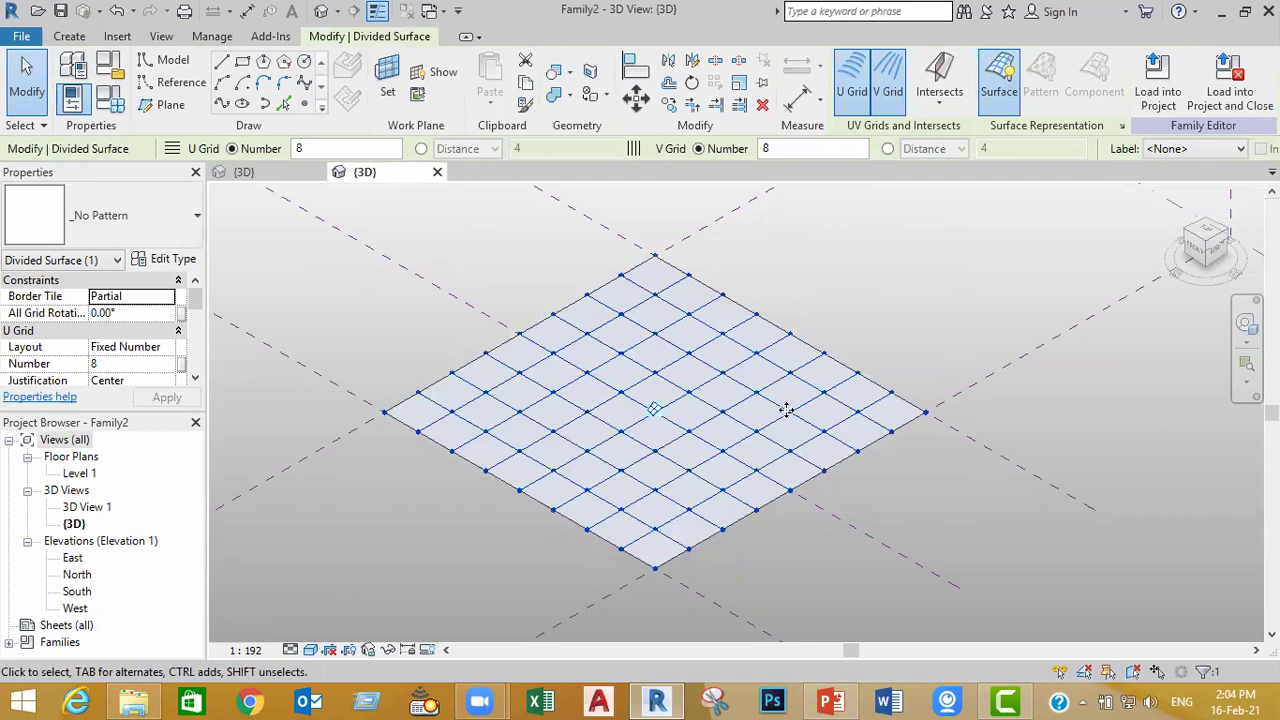
scroll(950, 560, "down", 3)
scroll(950, 560, "down", 2)
middle_click_drag(950, 558, 906, 456)
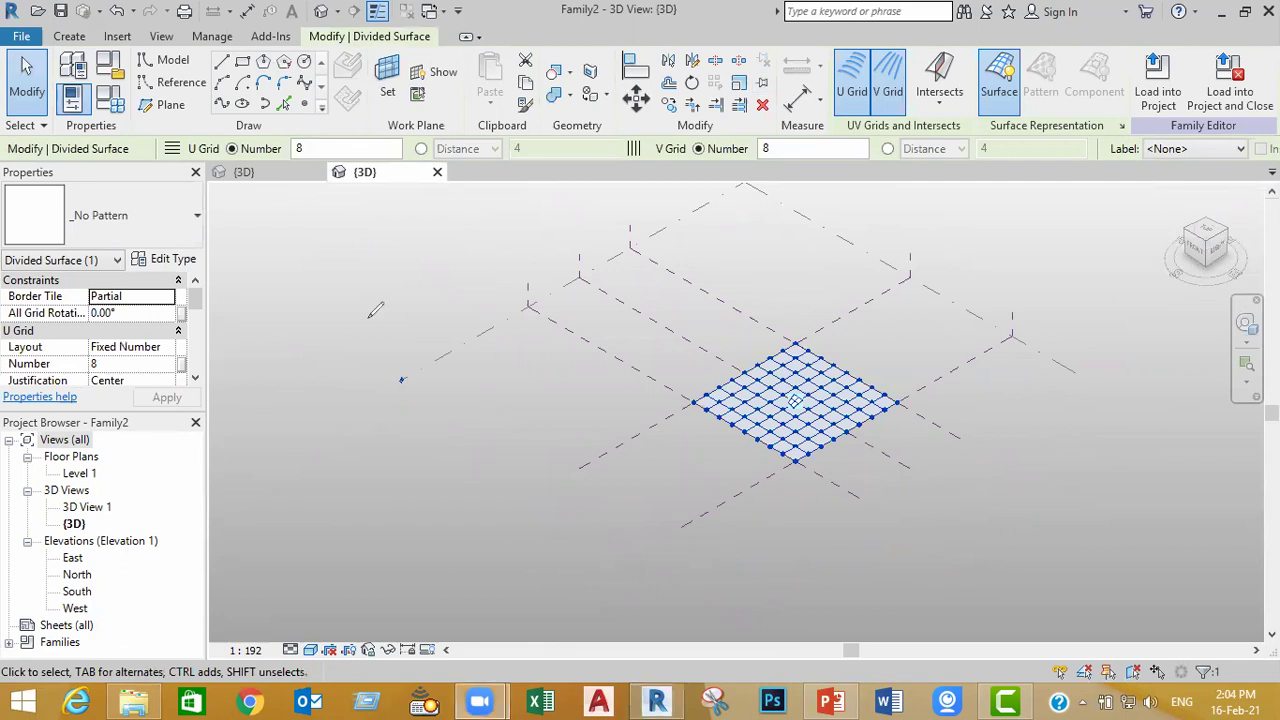
left_click_drag(368, 318, 550, 290)
left_click_drag(470, 394, 485, 503)
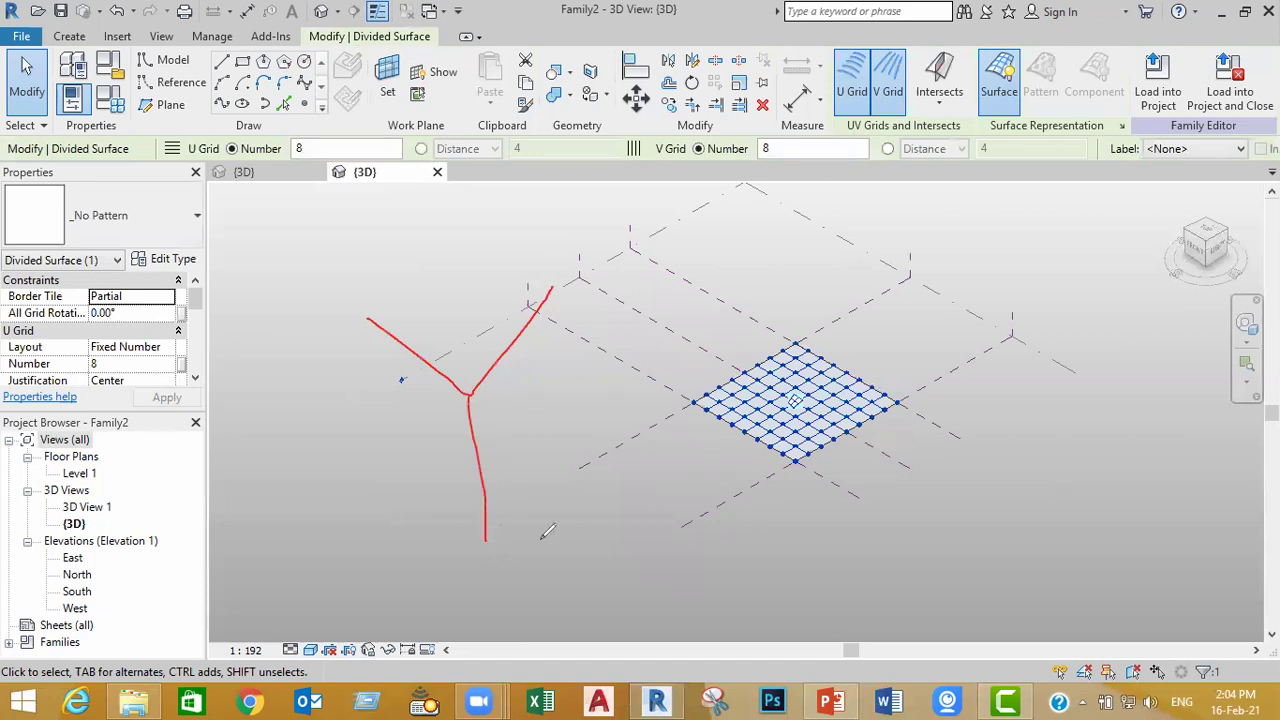
left_click_drag(330, 537, 590, 537)
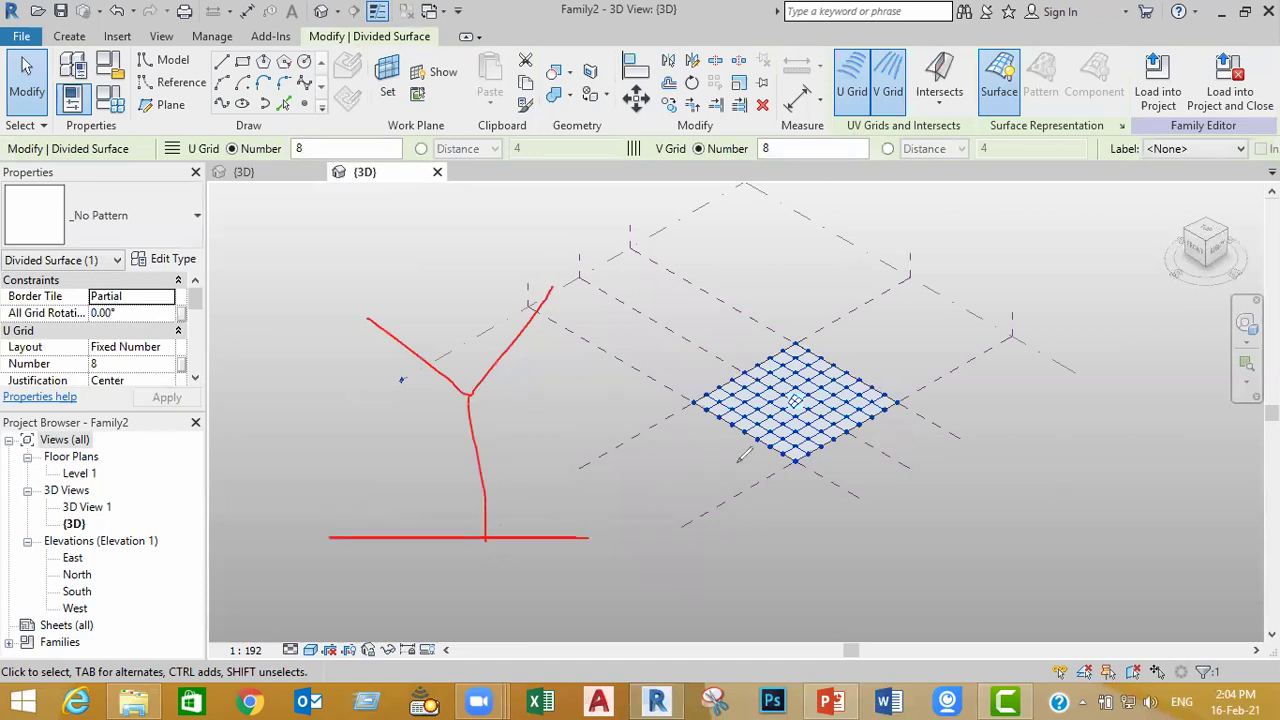
mouse_move(515, 393)
left_mouse_down()
mouse_move(362, 393)
mouse_move(569, 393)
left_mouse_up()
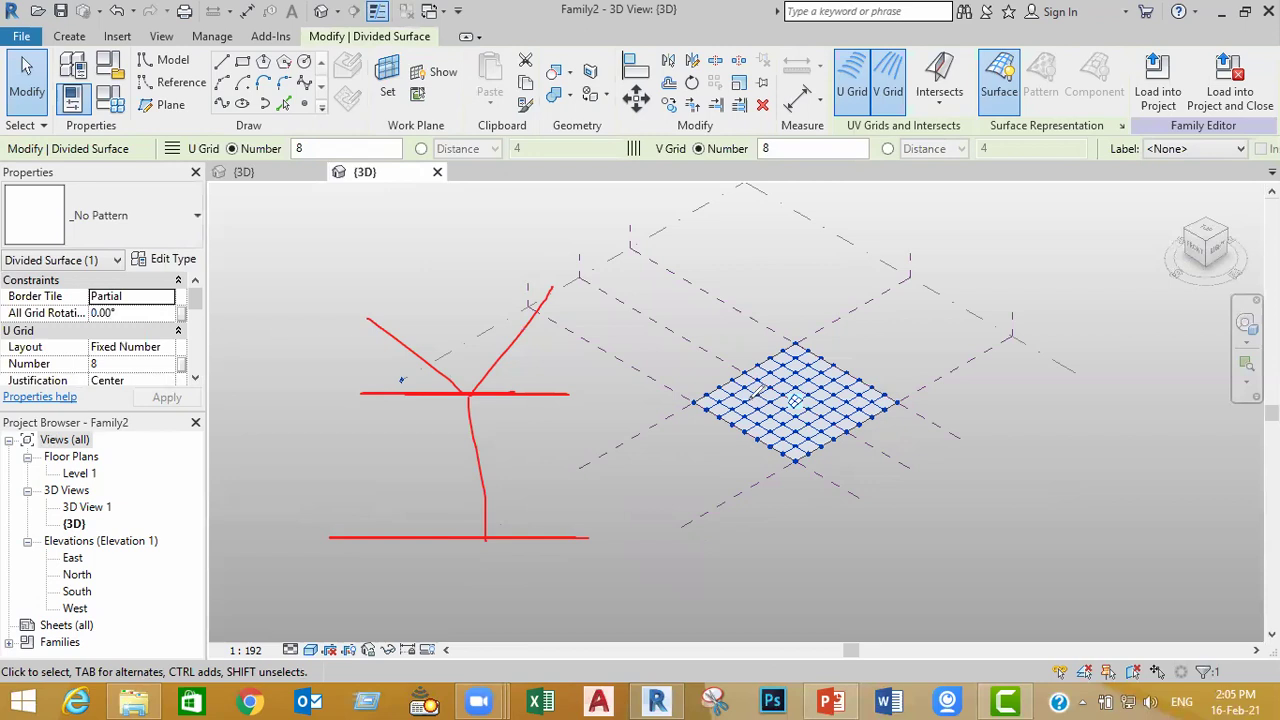
mouse_move(743, 420)
left_mouse_down()
mouse_move(550, 477)
mouse_move(490, 530)
left_mouse_up()
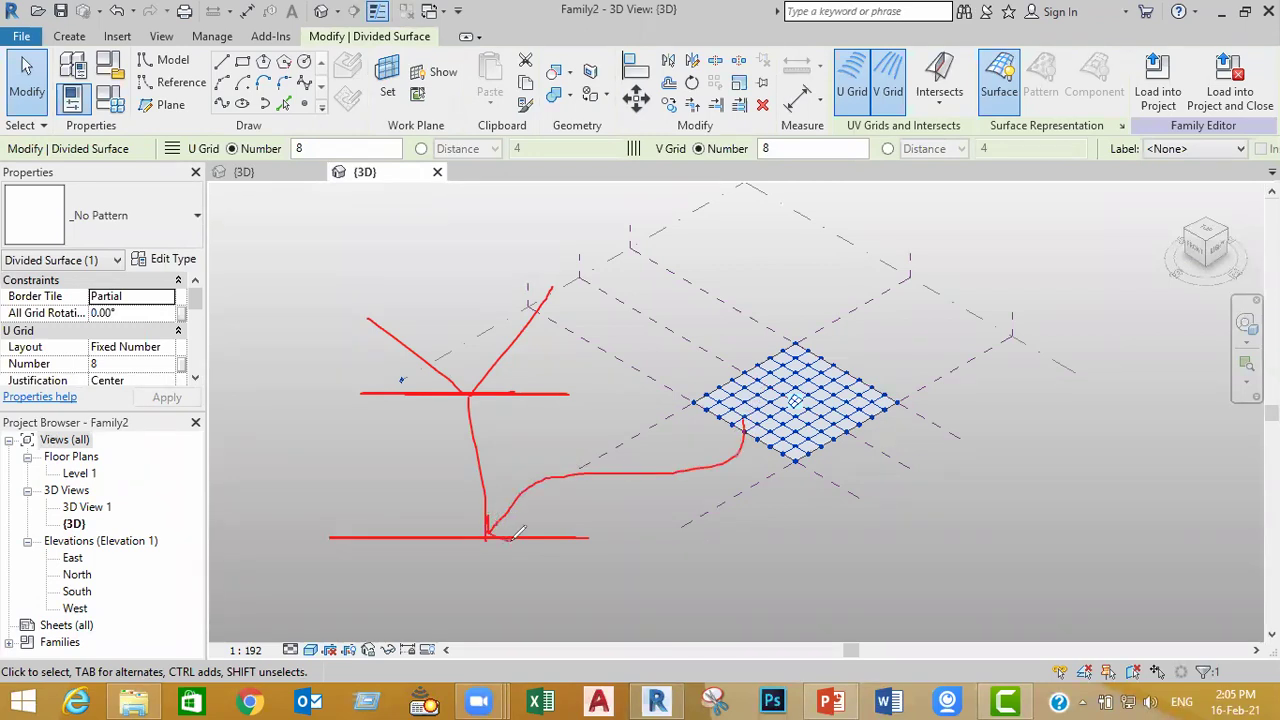
left_click_drag(659, 345, 836, 412)
mouse_move(774, 275)
left_mouse_down()
mouse_move(866, 365)
mouse_move(820, 415)
left_mouse_up()
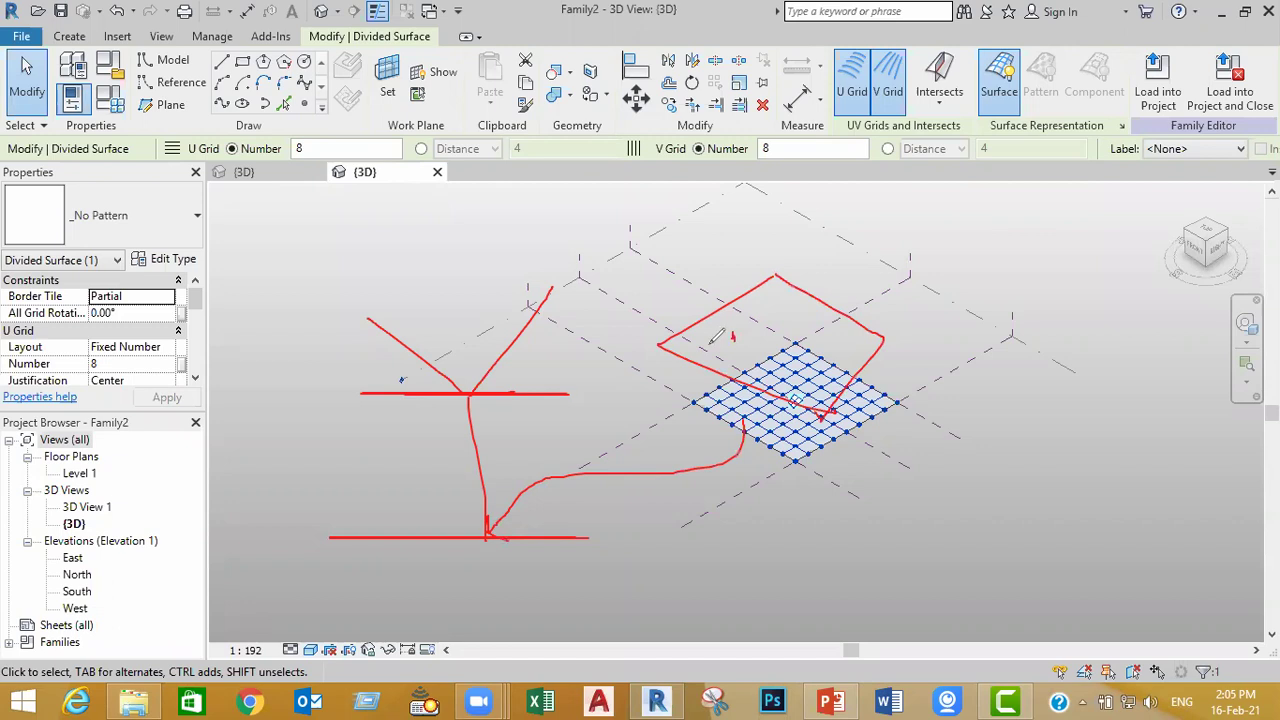
mouse_move(733, 335)
left_mouse_down()
mouse_move(550, 428)
mouse_move(479, 402)
left_mouse_up()
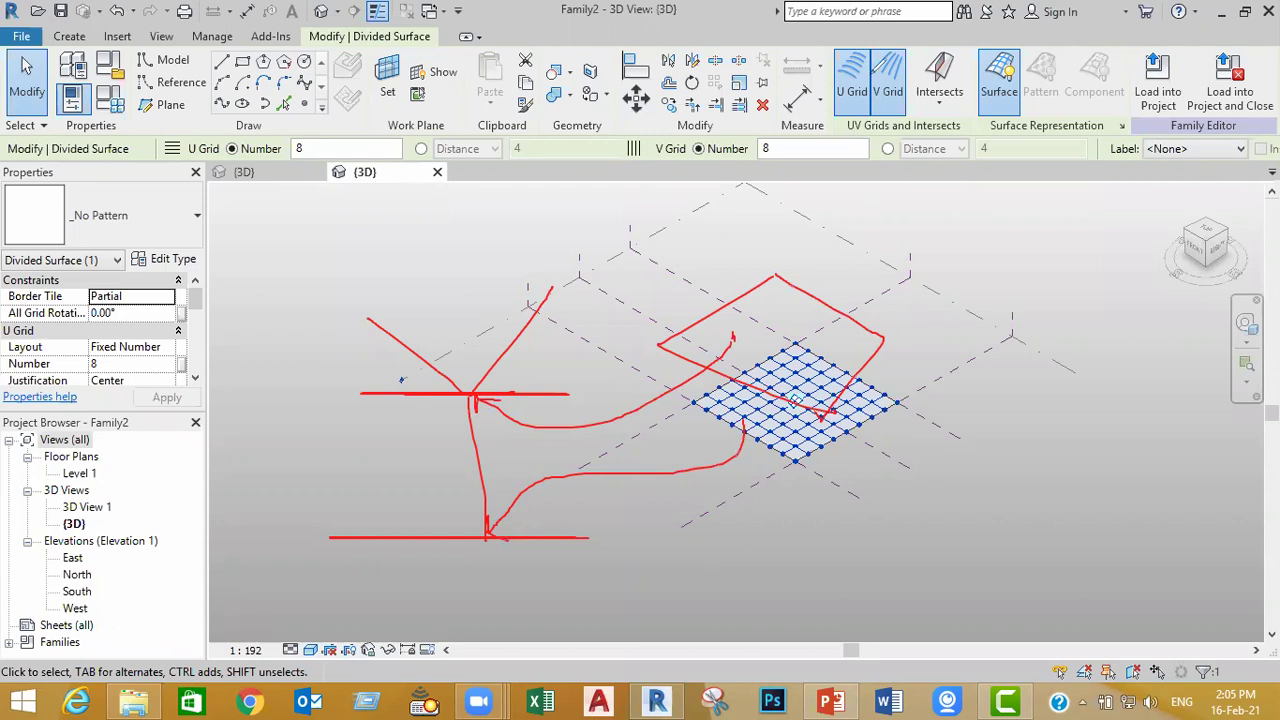
left_click(869, 149)
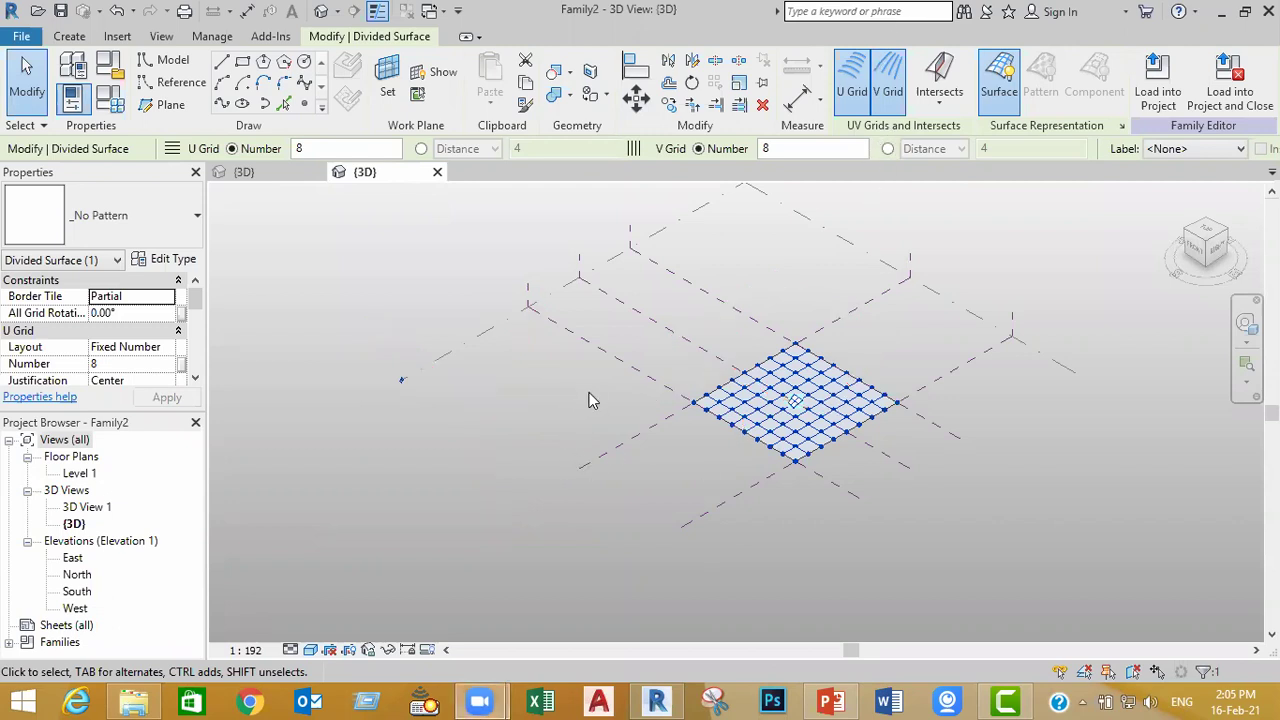
Step: Copy Level 1 upward to make a second level at an elevation of about 11.36 m
left_click(475, 352)
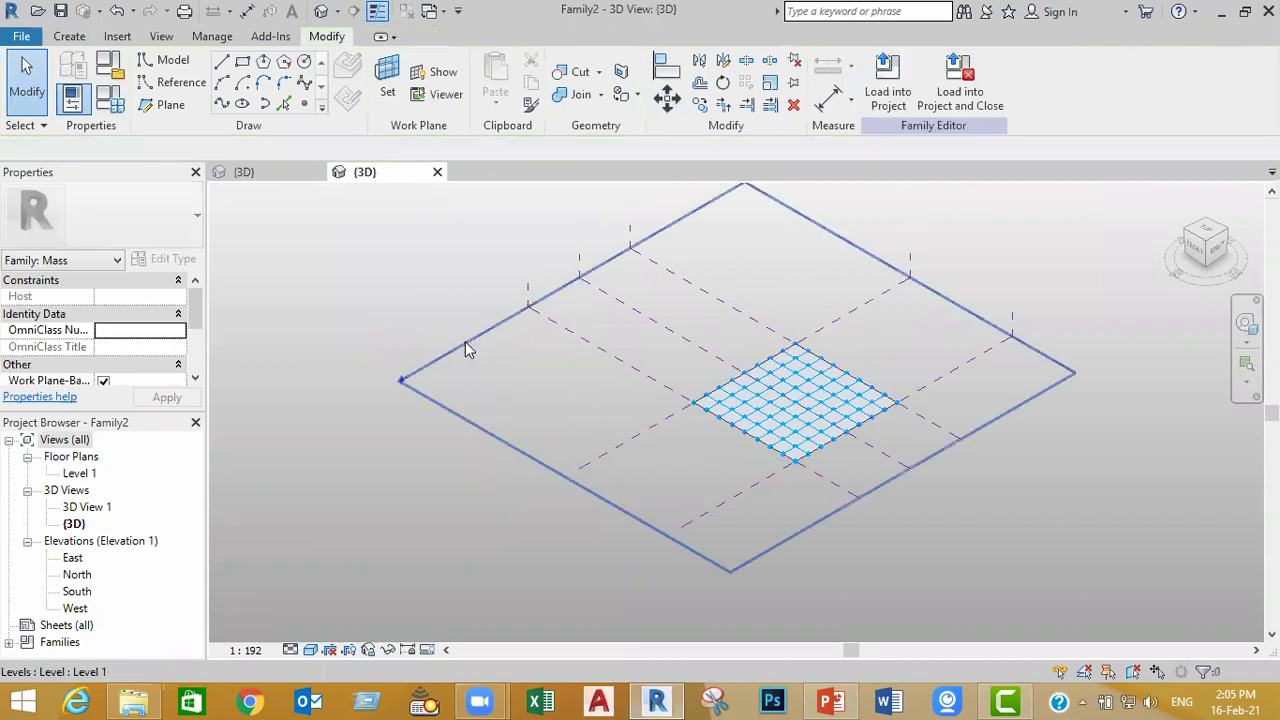
left_click(465, 341)
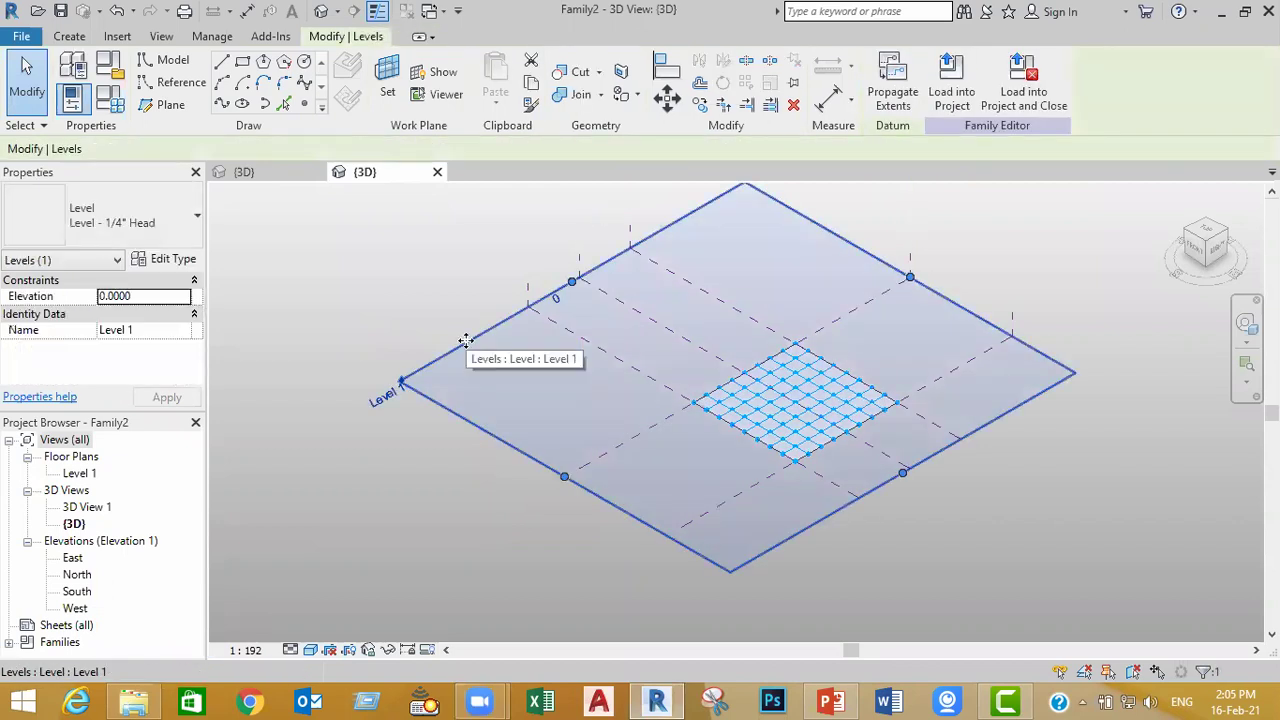
left_click_drag(465, 340, 465, 305, "ctrl")
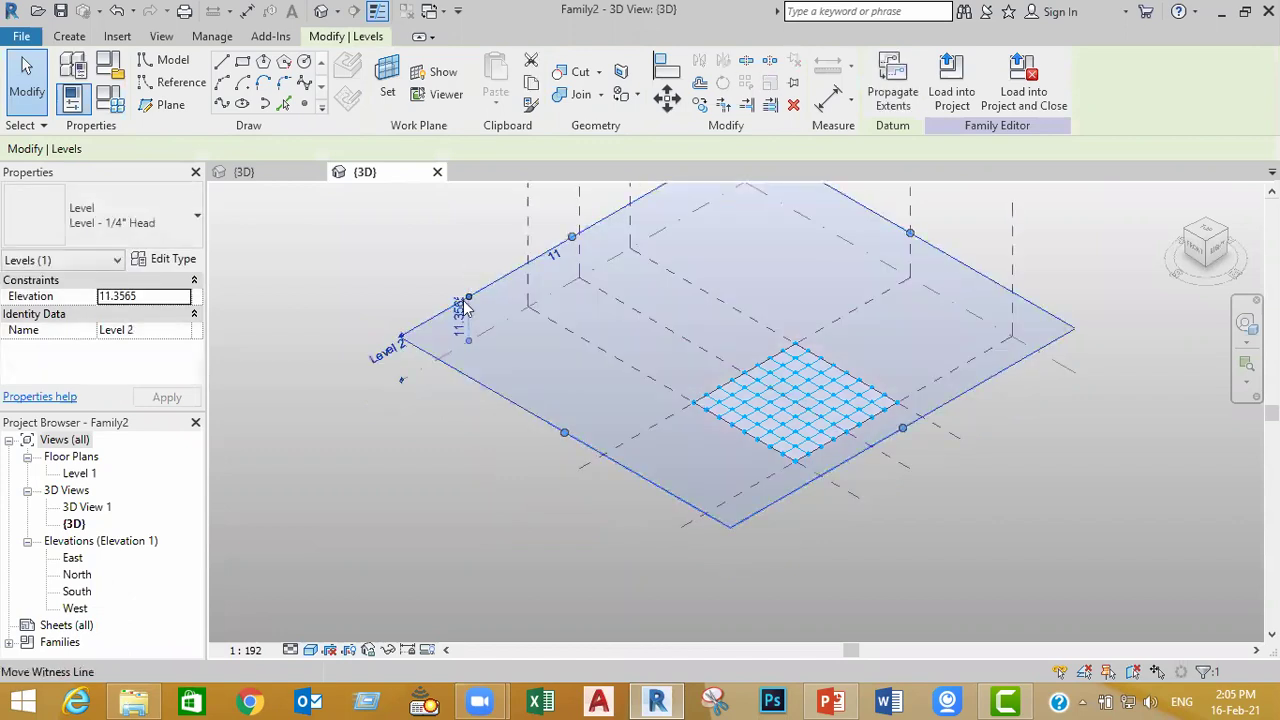
Step: Set the elevation of Level 2 to 3 m, and then raise it to 5 m
left_click(465, 325)
type("3")
key("Return")
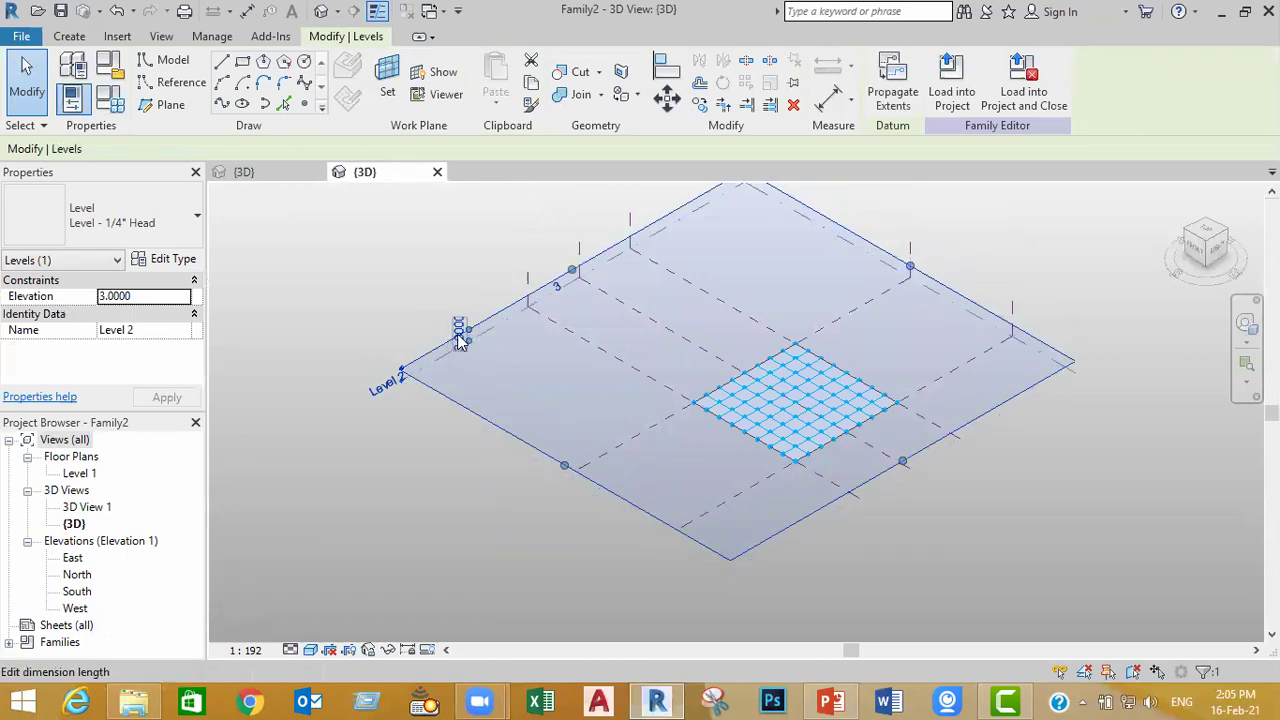
left_click(457, 330)
type("5")
key("Return")
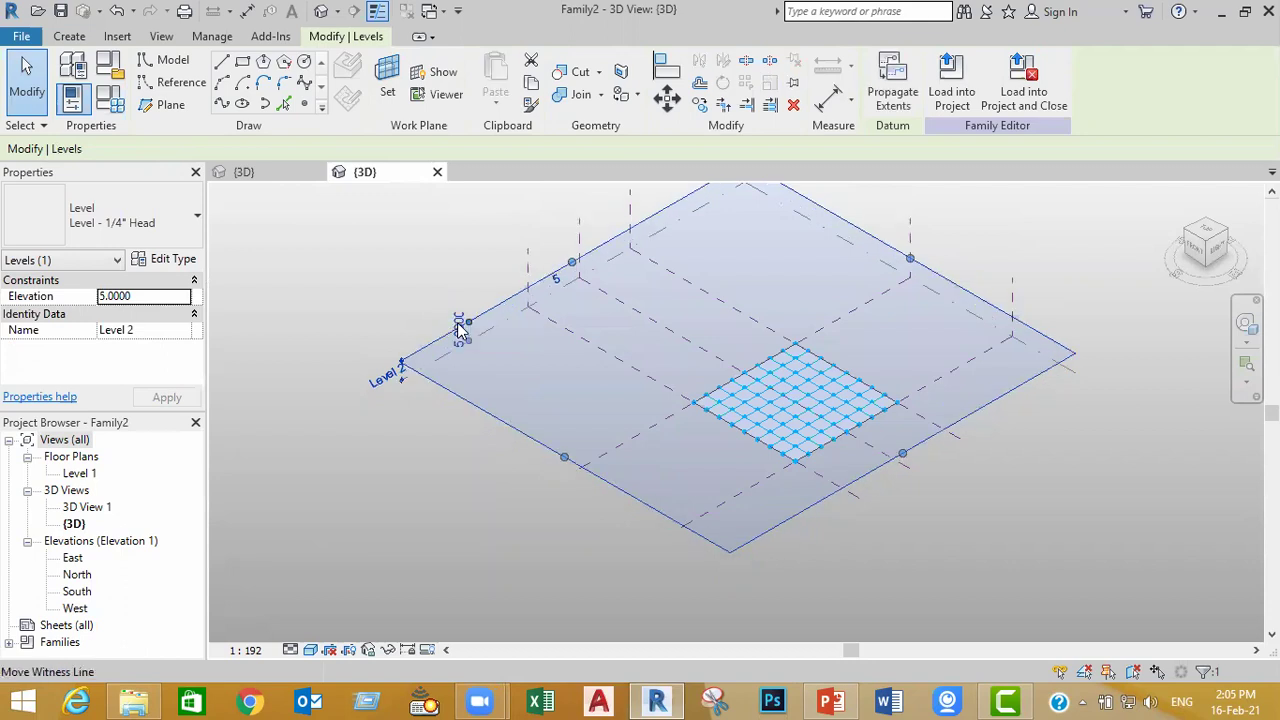
left_click(429, 470)
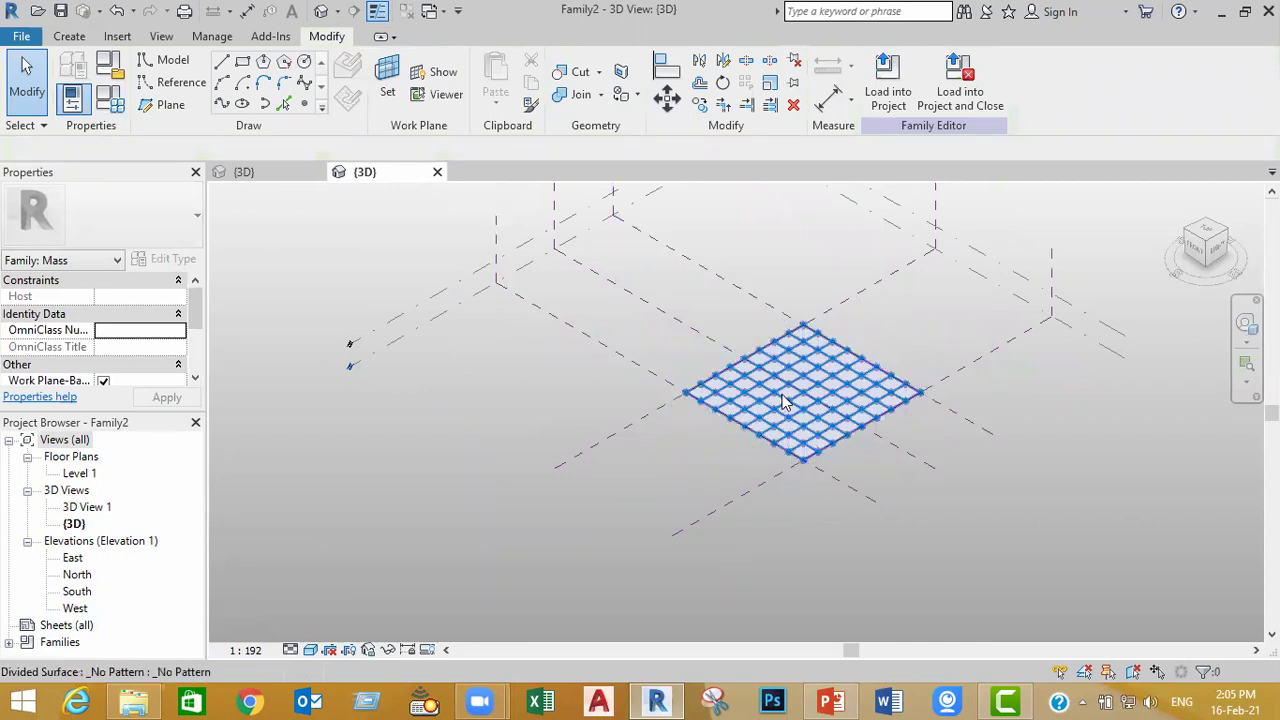
Step: Copy the entire divided square surface with its edges to the clipboard and paste it aligned to Level 2
left_click_drag(588, 570, 971, 287)
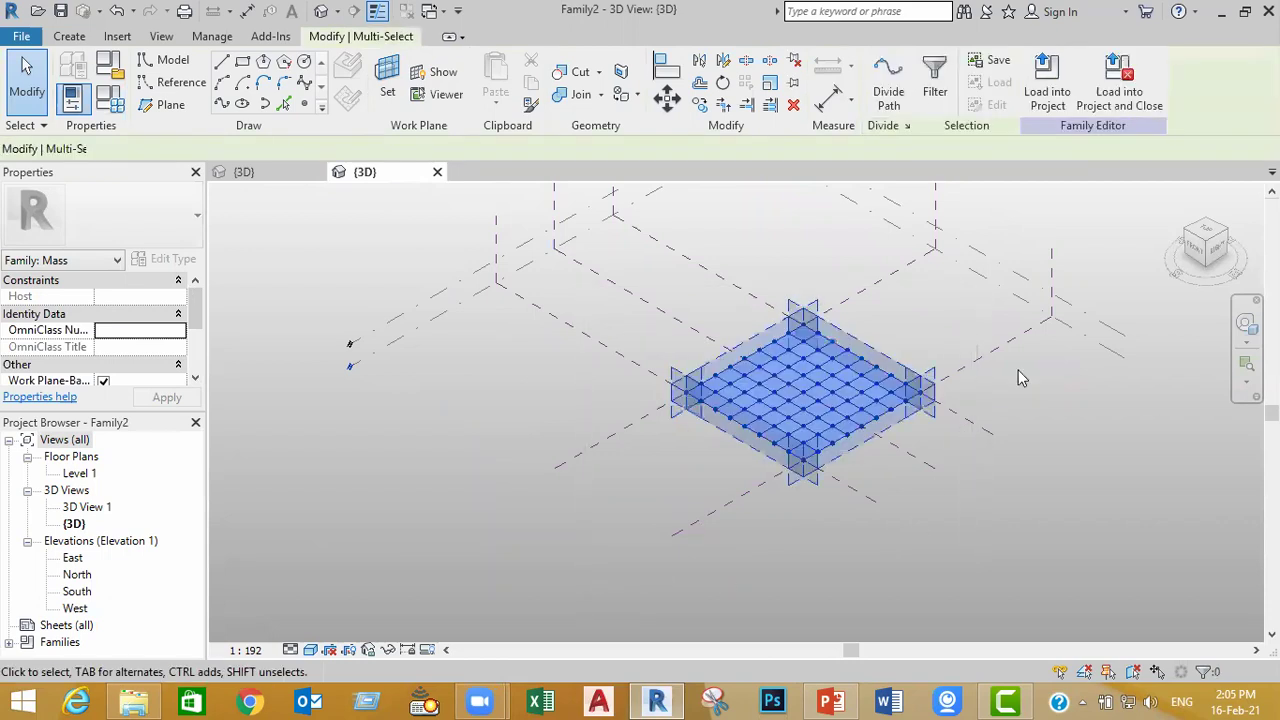
left_click(531, 84)
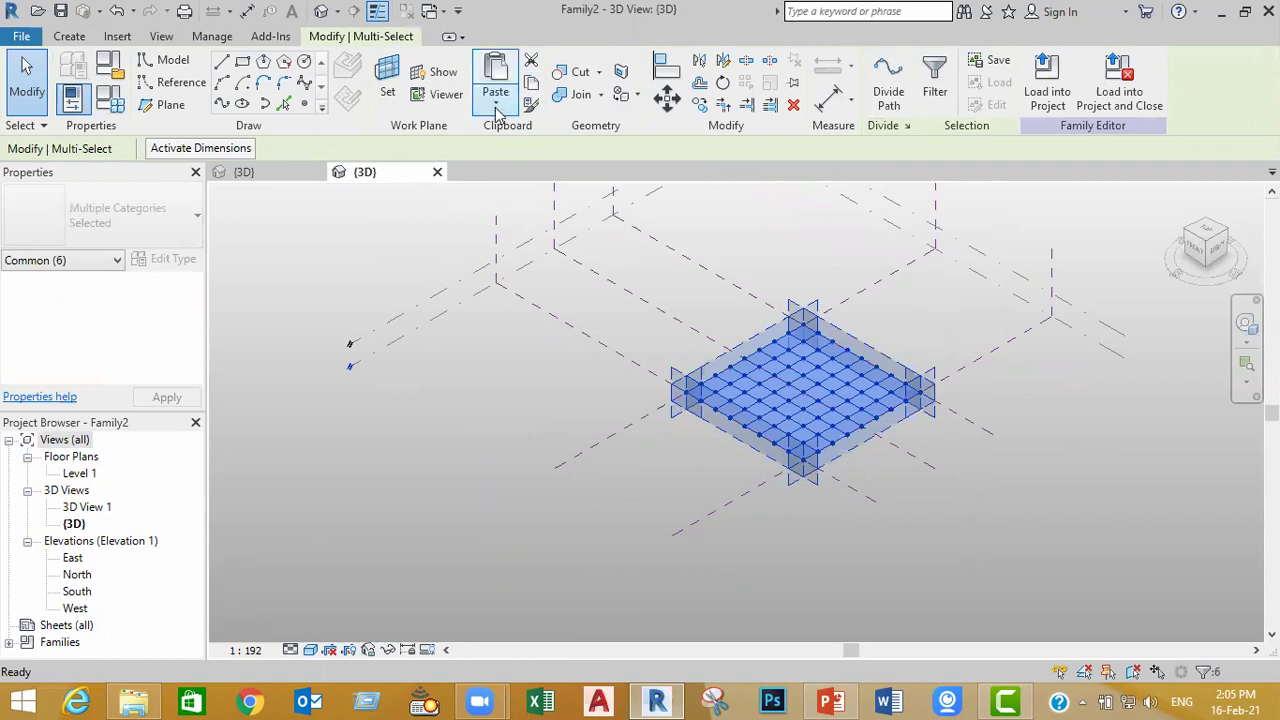
left_click(496, 108)
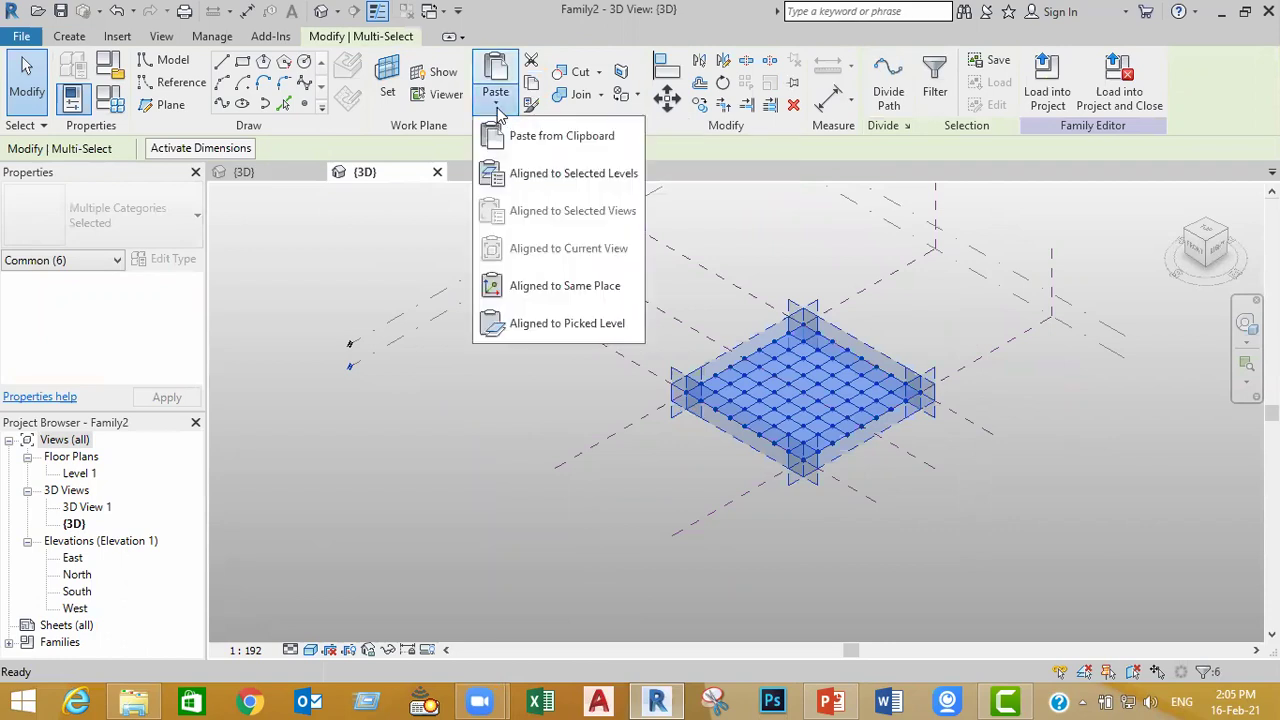
left_click(540, 173)
left_click(552, 238)
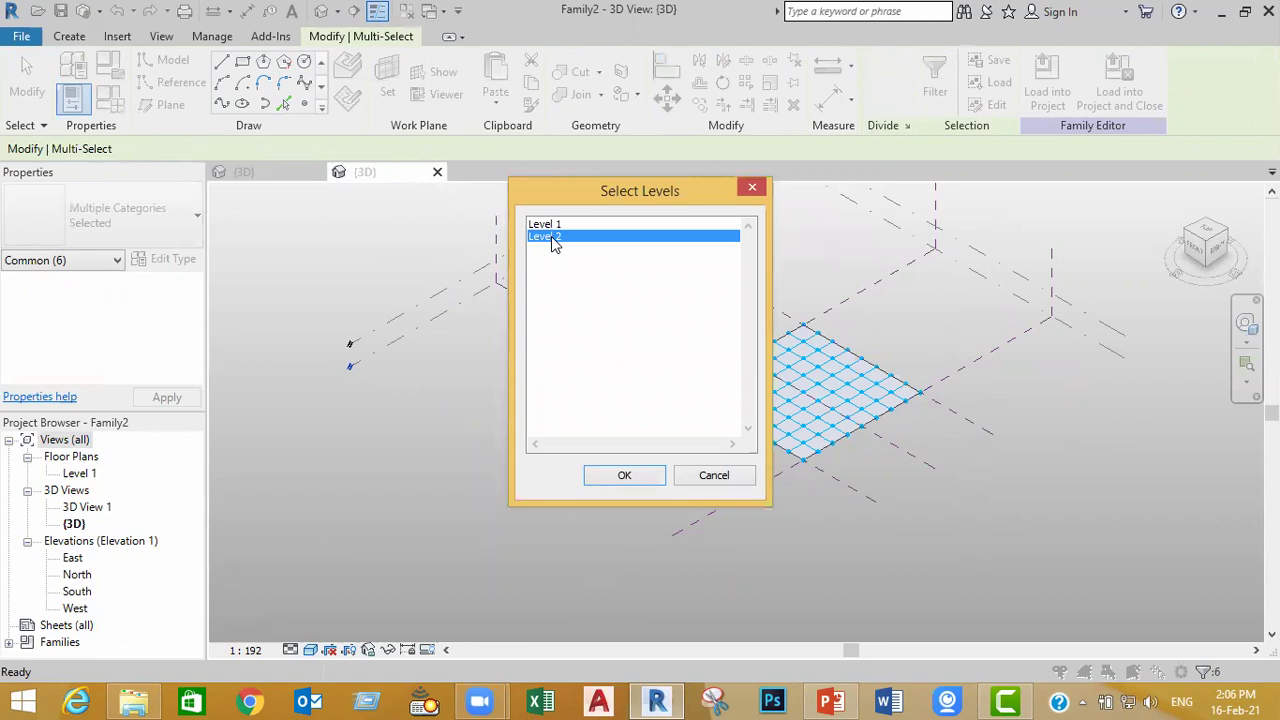
left_click(620, 472)
left_click(482, 453)
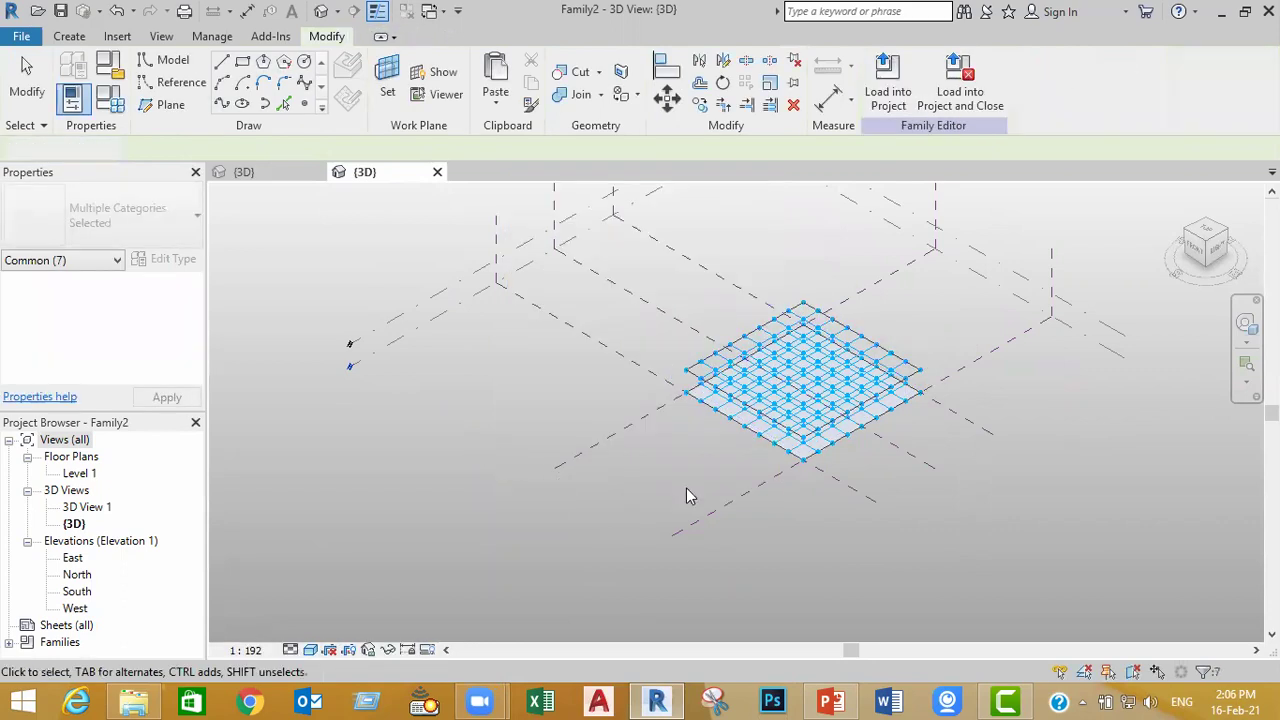
Step: Set the elevation of Level 2 to 10 m
scroll(880, 436, "up", 2)
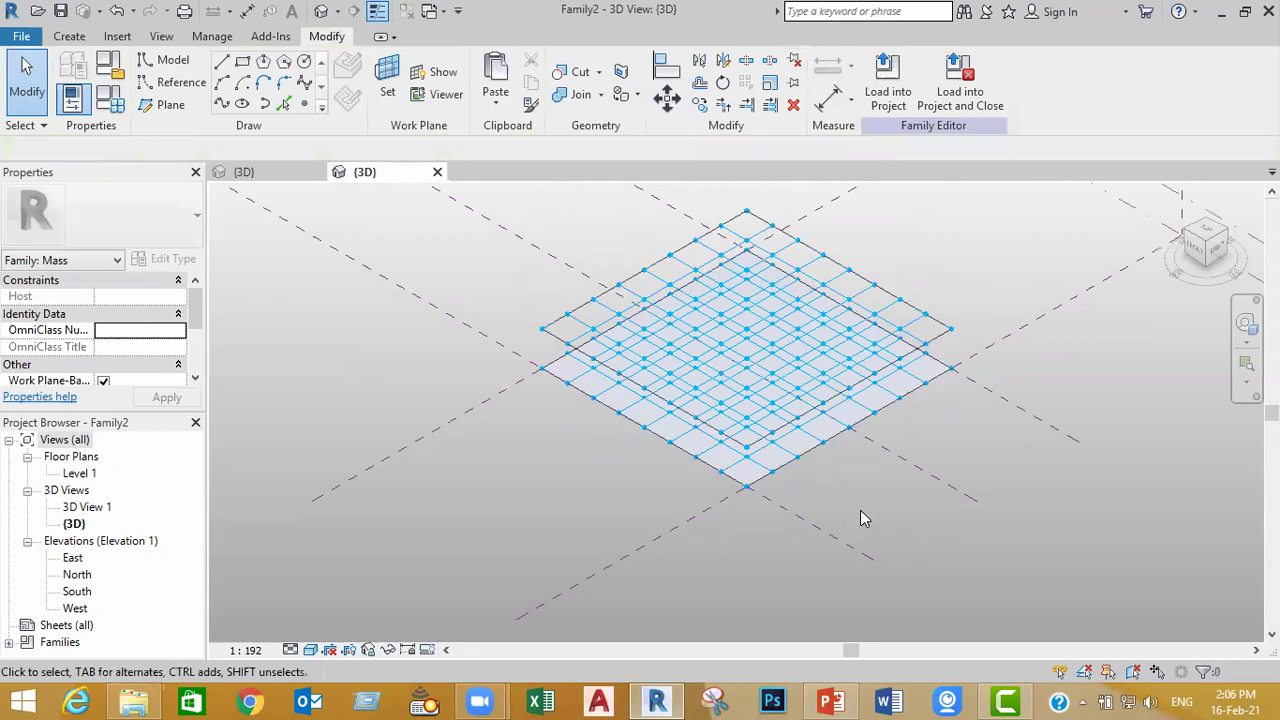
middle_click_drag(849, 512, 853, 447, "shift")
scroll(853, 447, "down", 3)
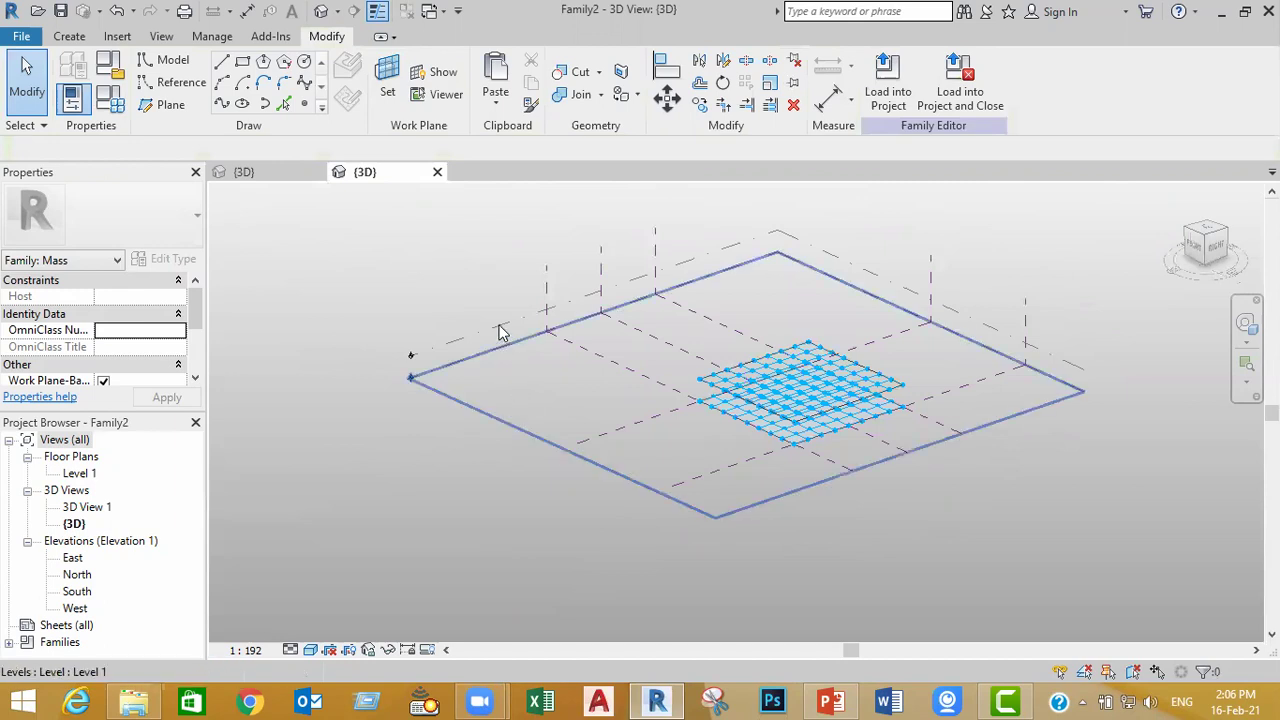
left_click(495, 392)
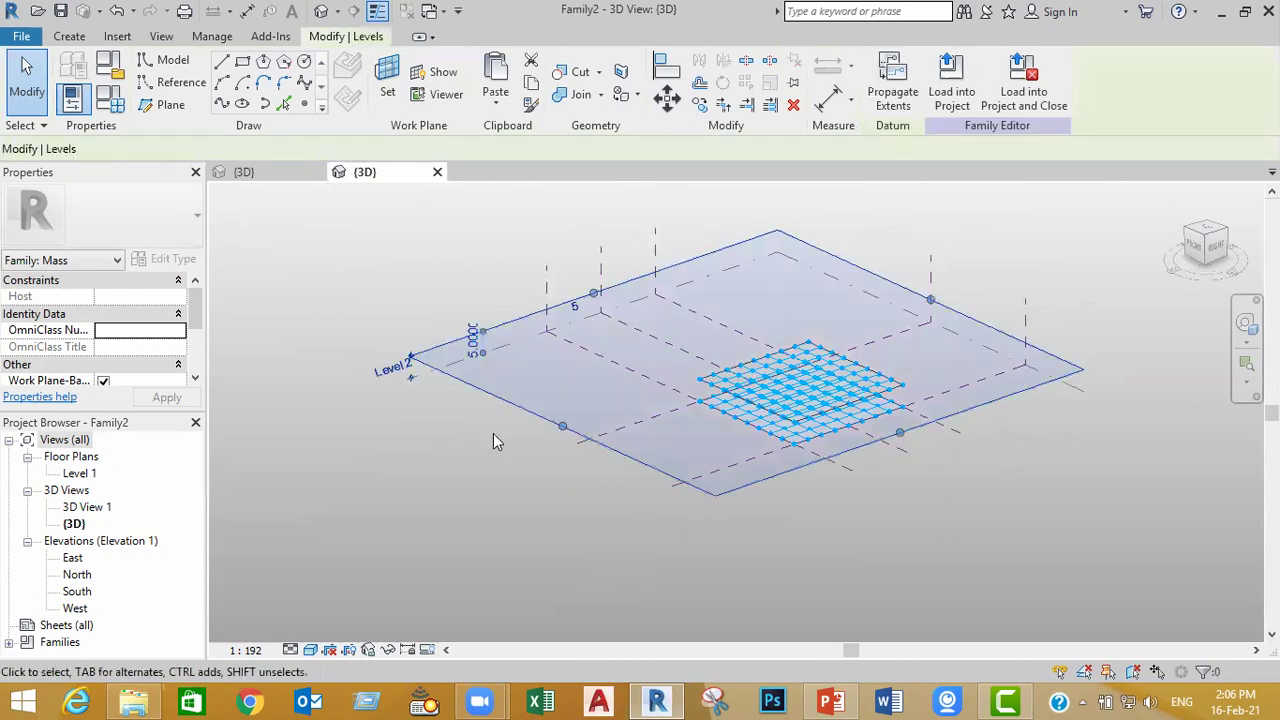
left_click(472, 340)
type("10")
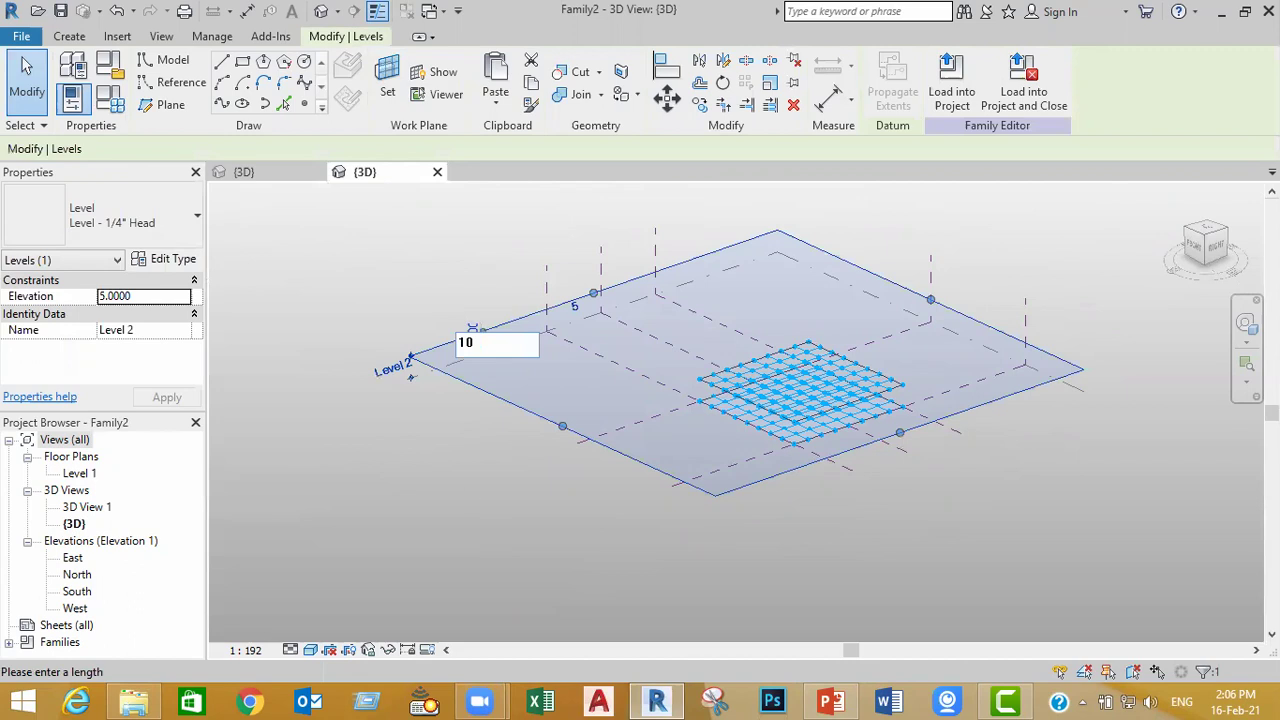
key("Return")
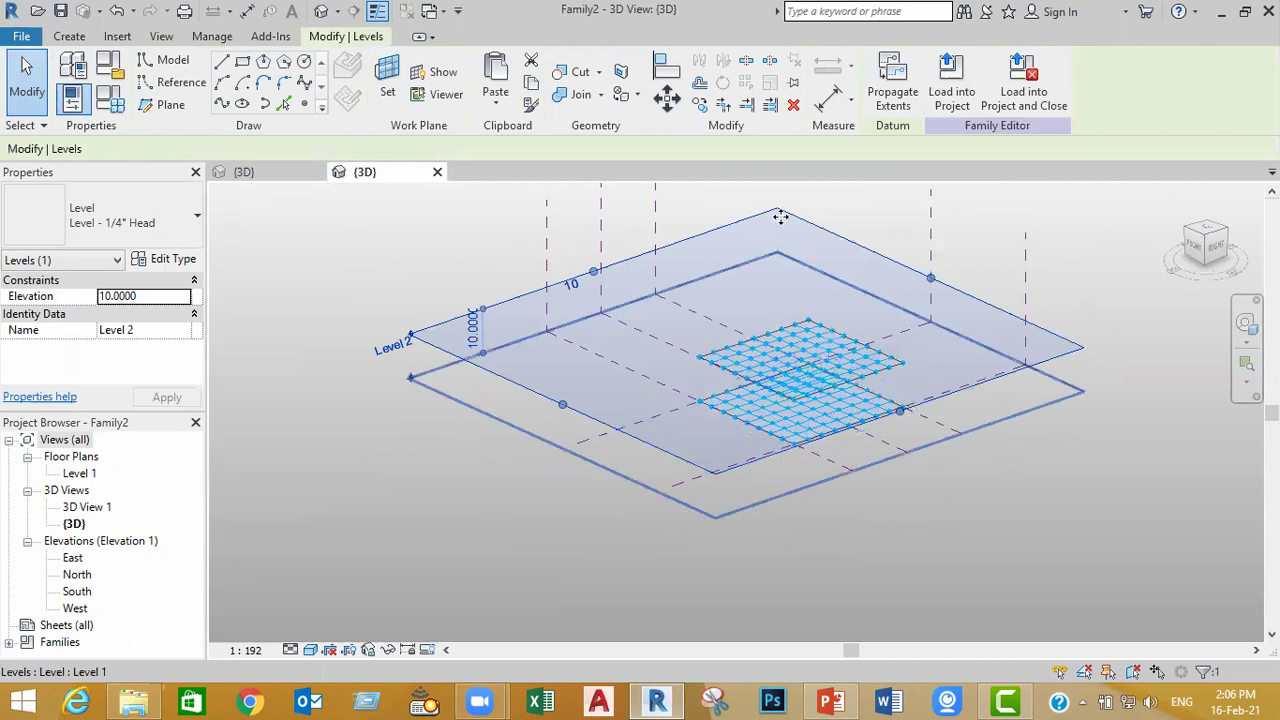
left_click(877, 542)
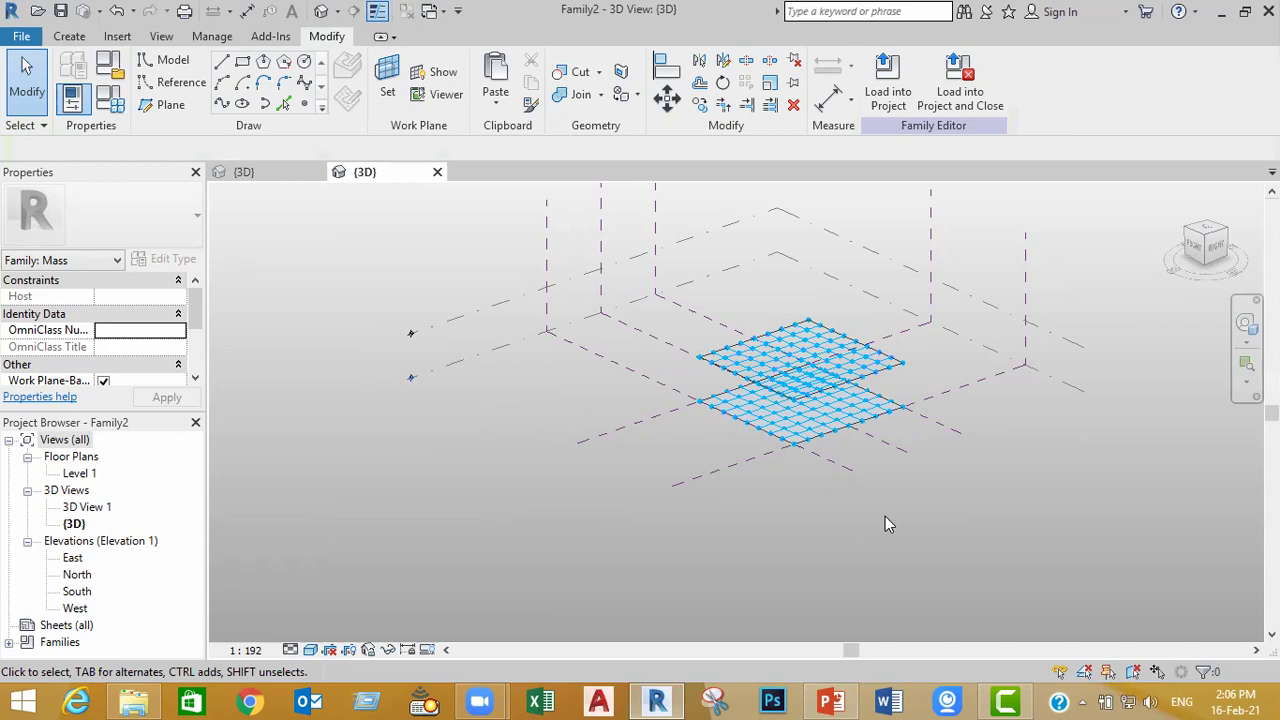
Step: Switch to PowerPoint to review the roof phase on the tree column and roof overview slide, and return to Revit
left_click(830, 700)
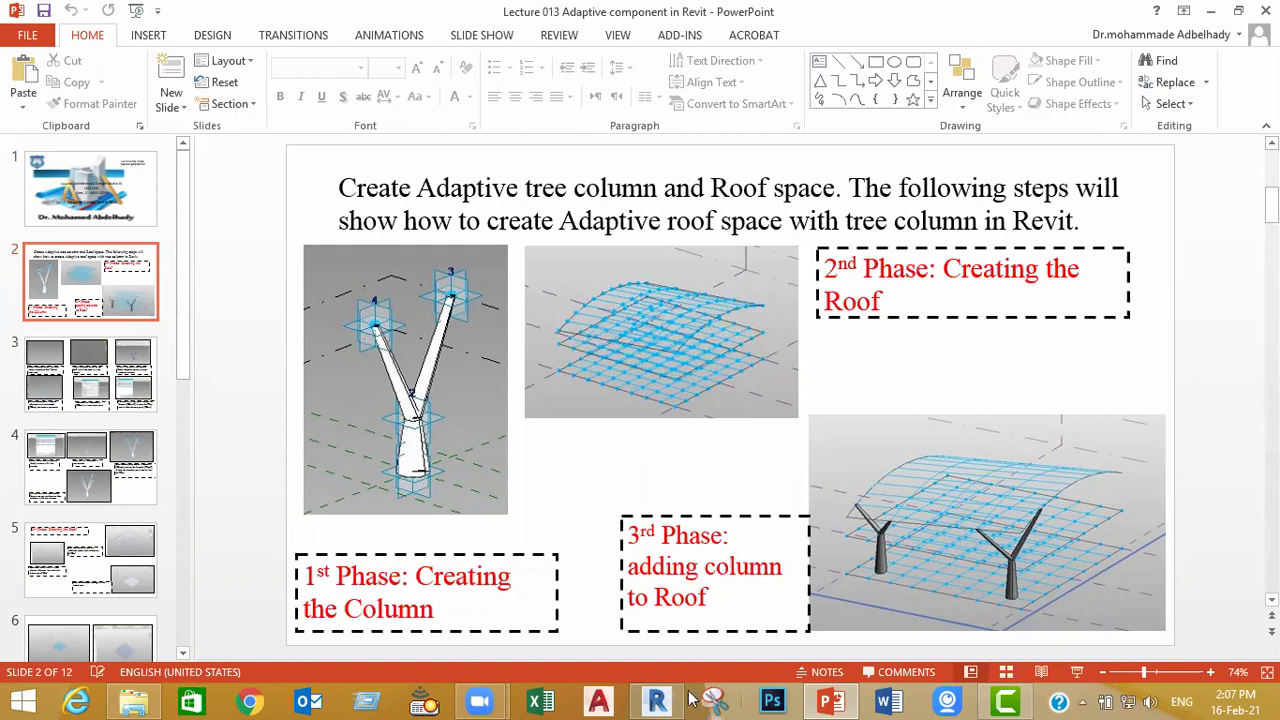
left_click(657, 701)
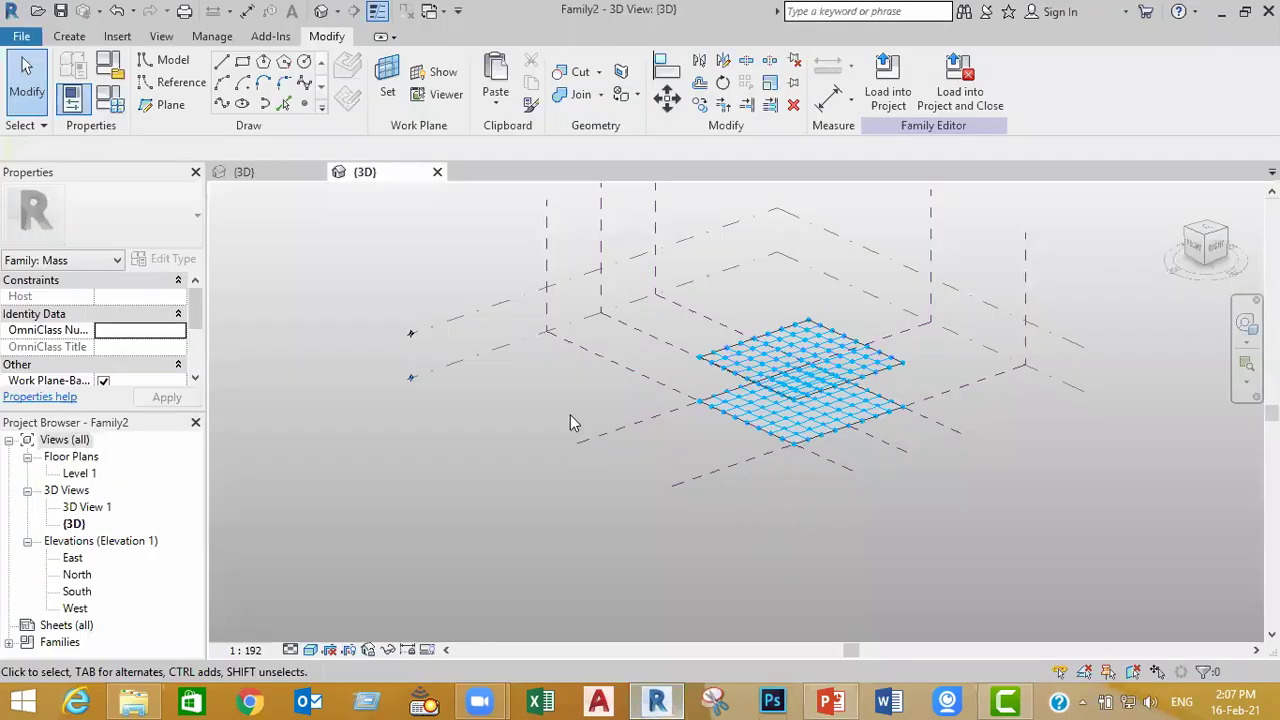
Step: Copy Level 2 upward to add three more levels, with the highest at an elevation of 30 m
middle_click_drag(570, 422, 623, 514)
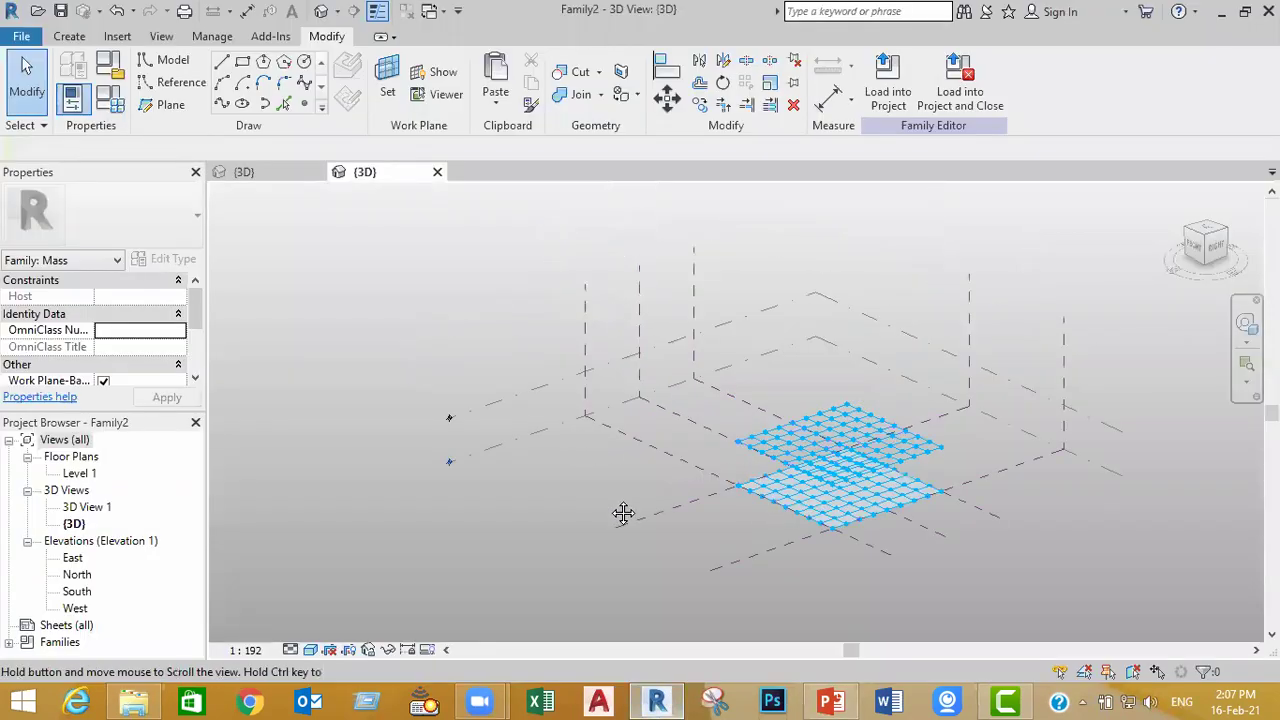
left_click(548, 388)
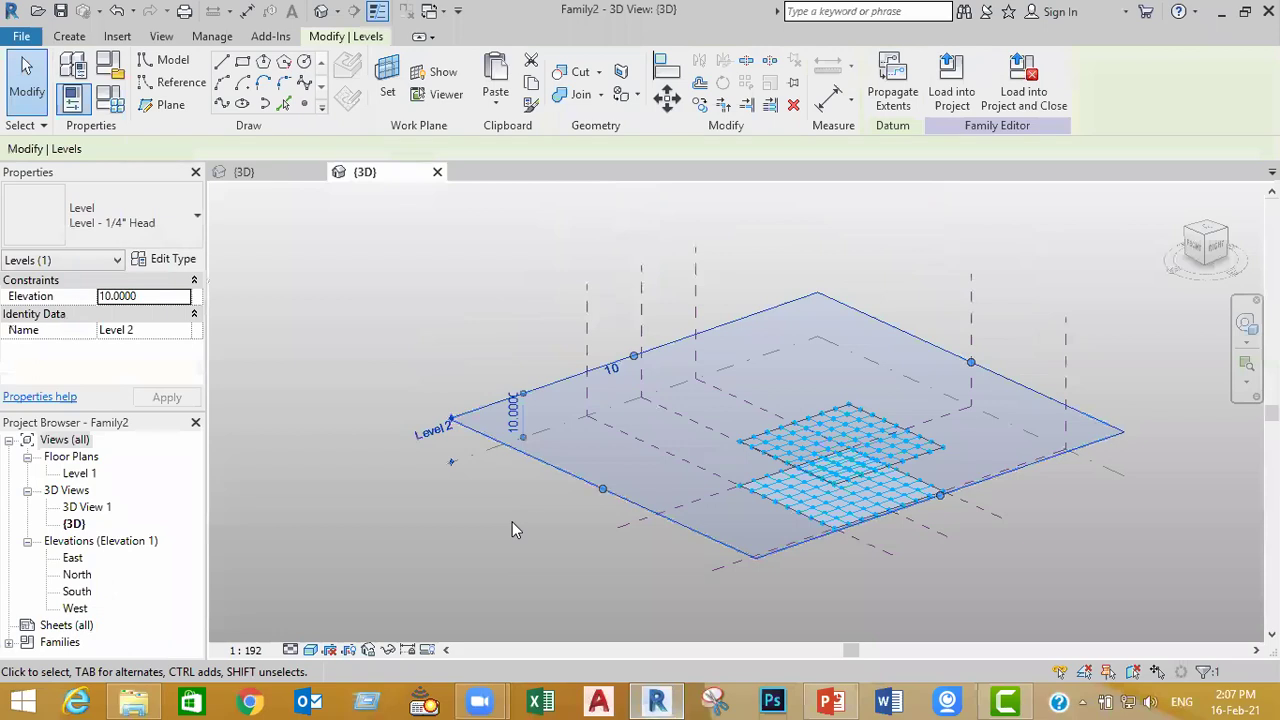
left_click_drag(553, 383, 543, 300, "ctrl")
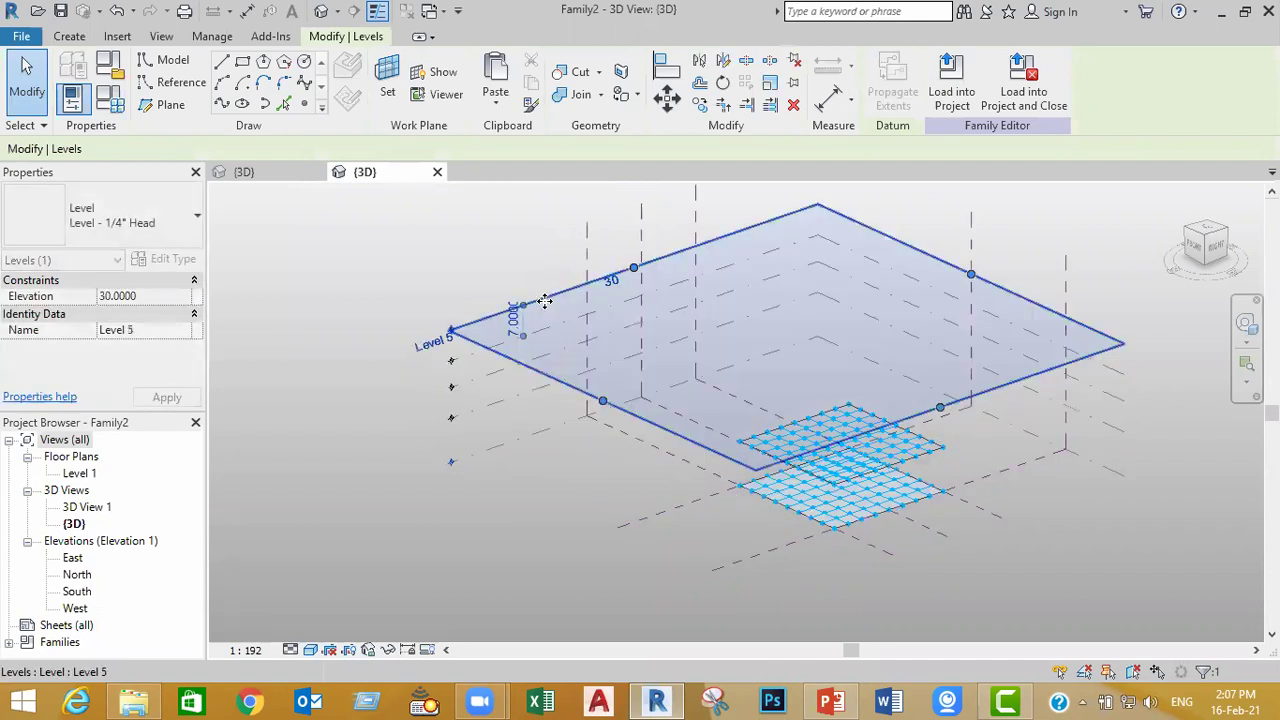
left_click(553, 506)
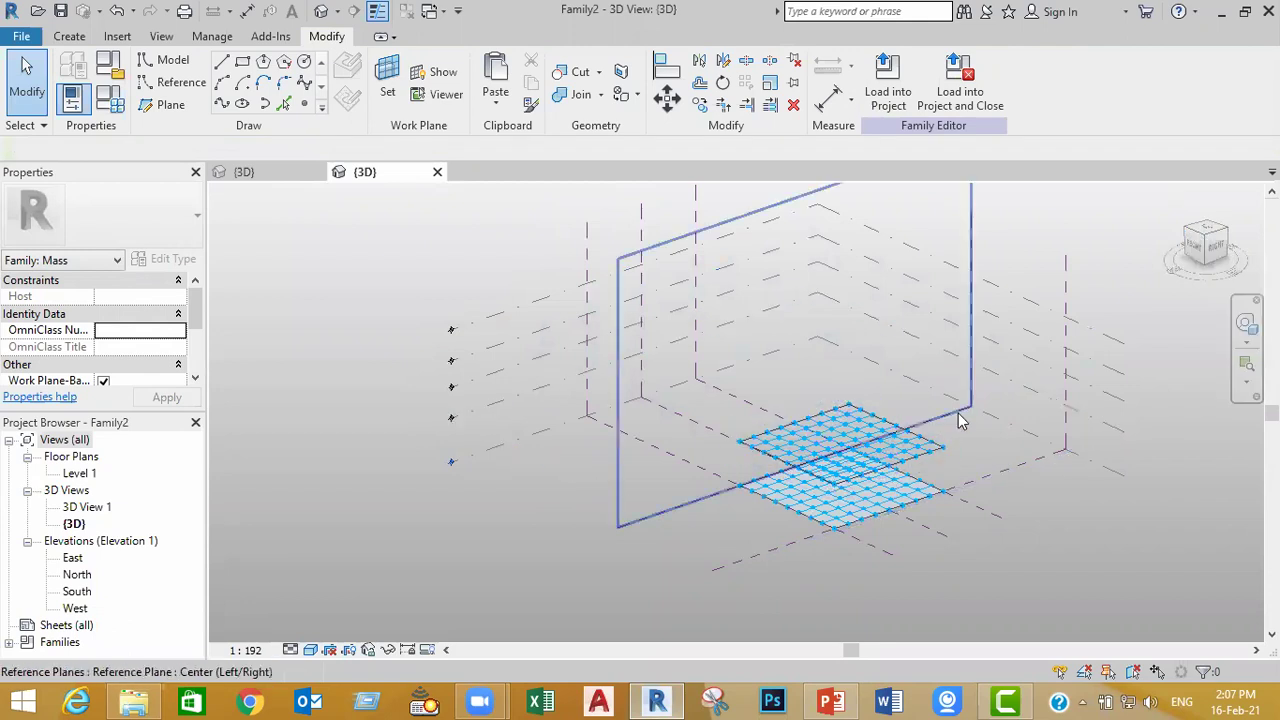
Step: On reference plane 4, draw a three-point reference arc of about 21.75 m radius, spanning the surface's width at Level 3 and peaking at Level 4
left_click(1010, 477)
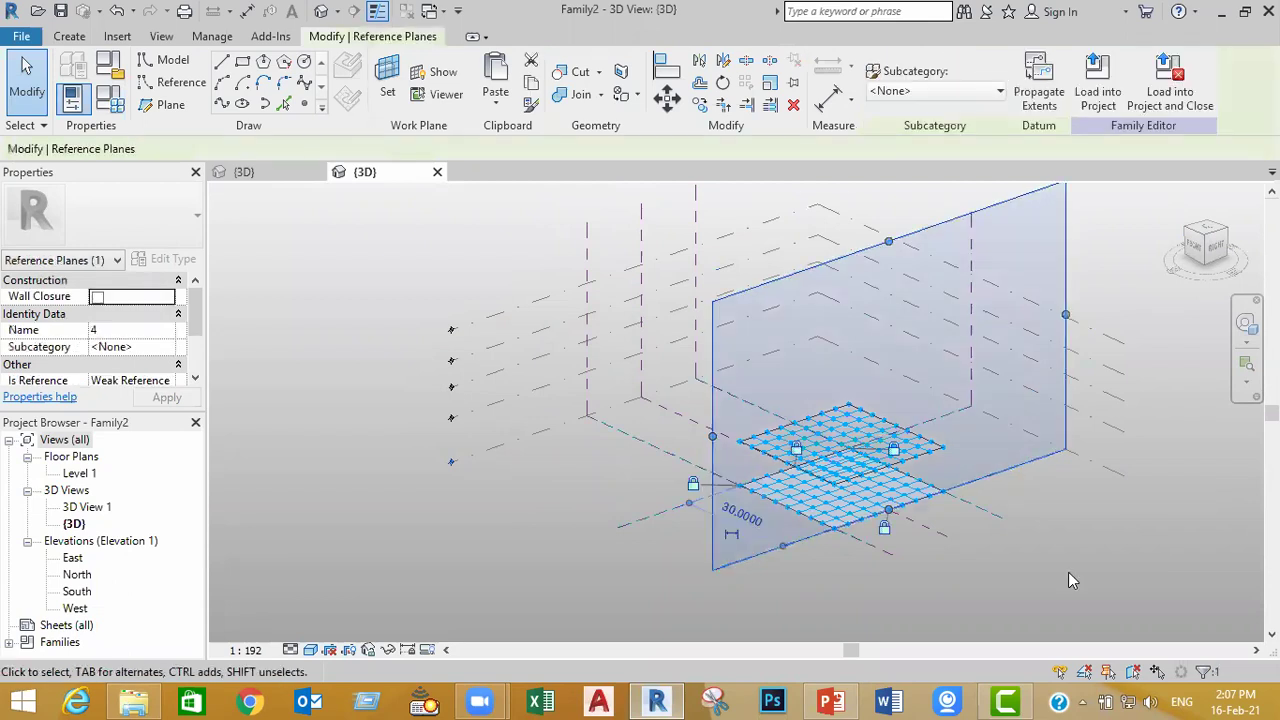
left_click(1219, 250)
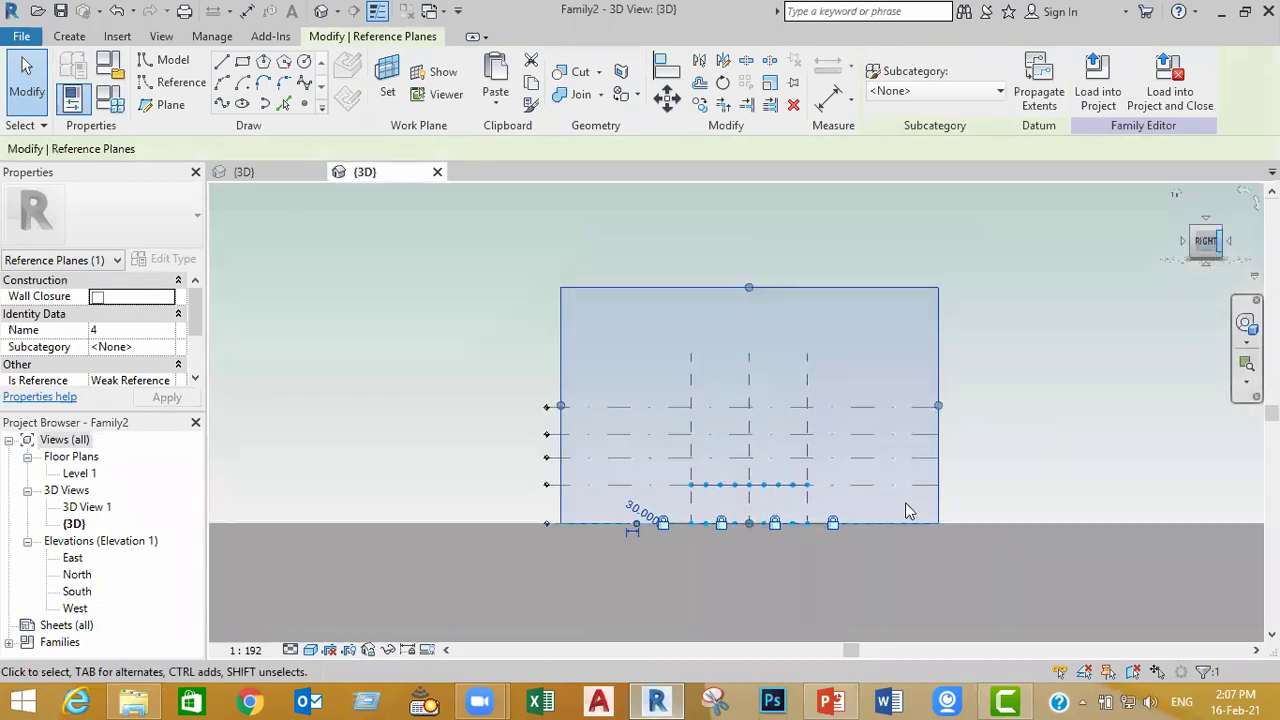
scroll(740, 559, "up", 3)
middle_click_drag(763, 543, 740, 611)
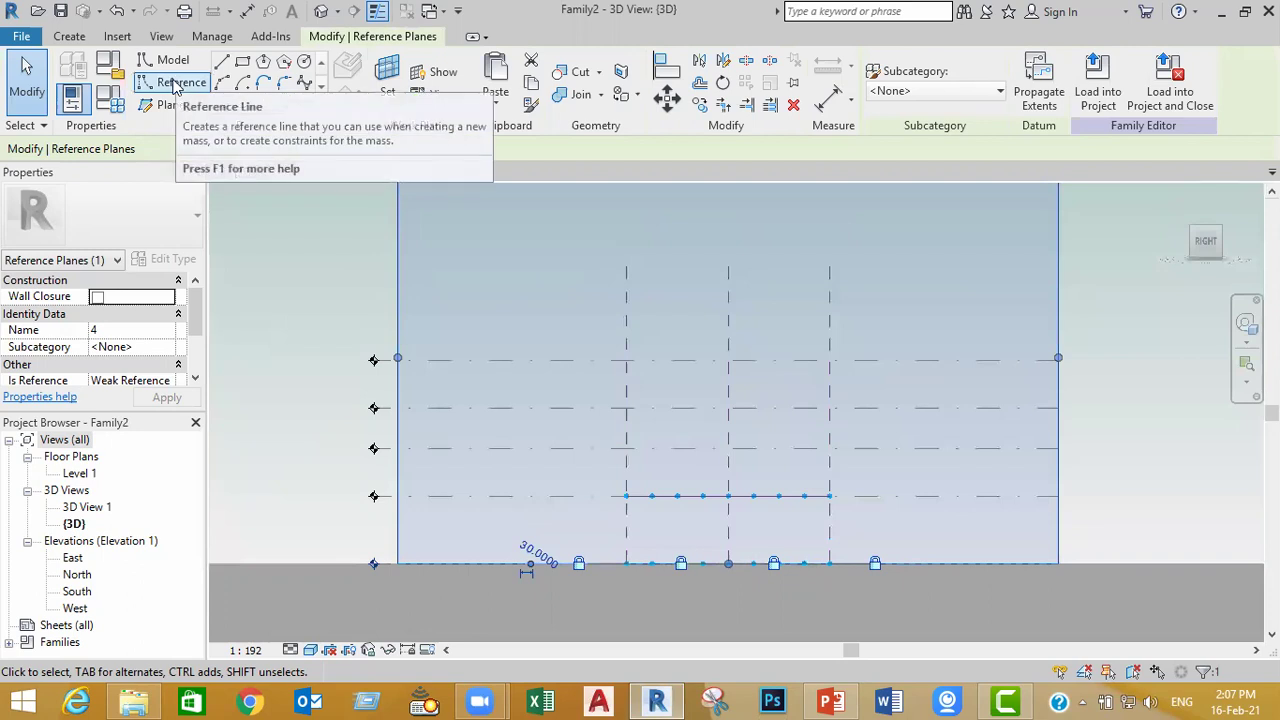
left_click(174, 86)
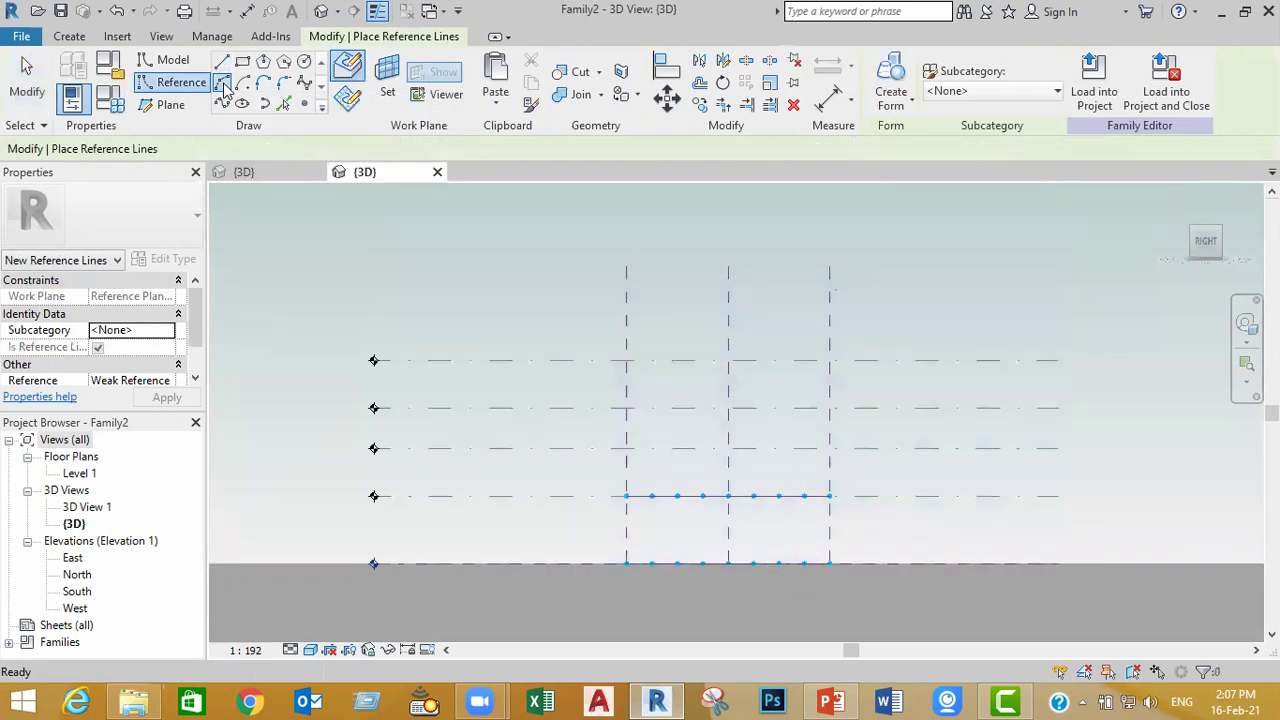
left_click(627, 448)
left_click(831, 448)
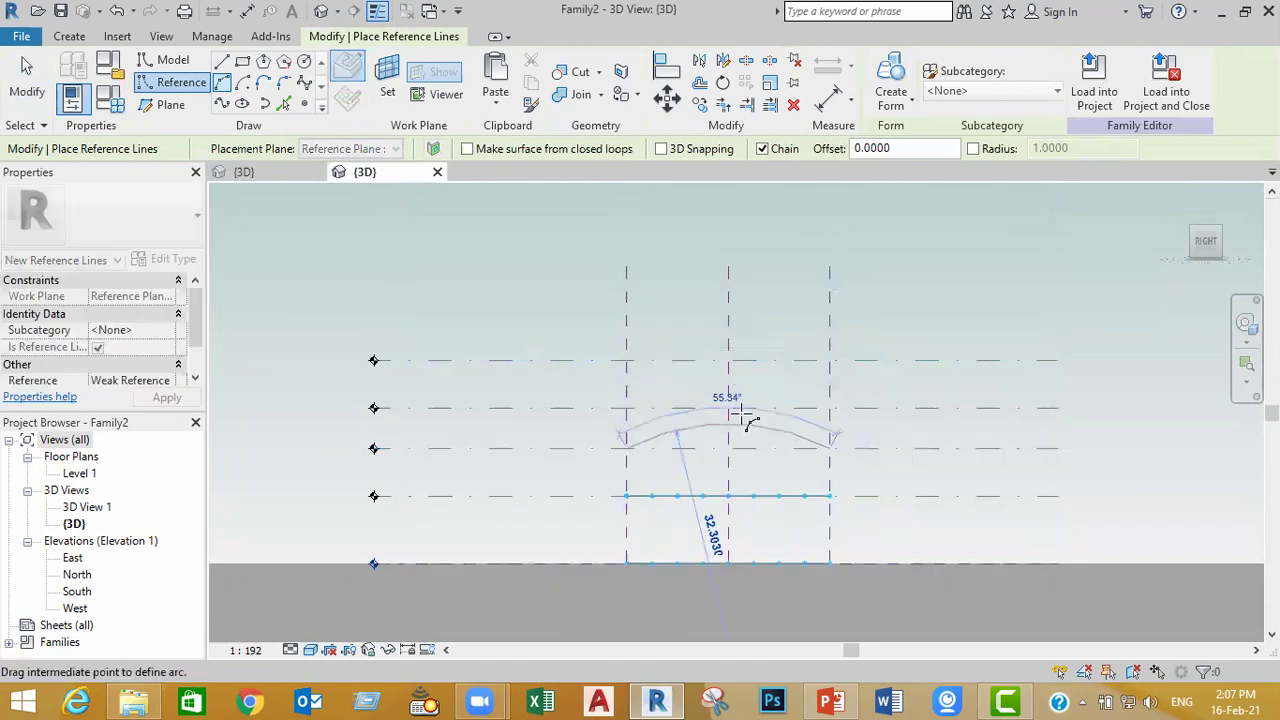
left_click(728, 408)
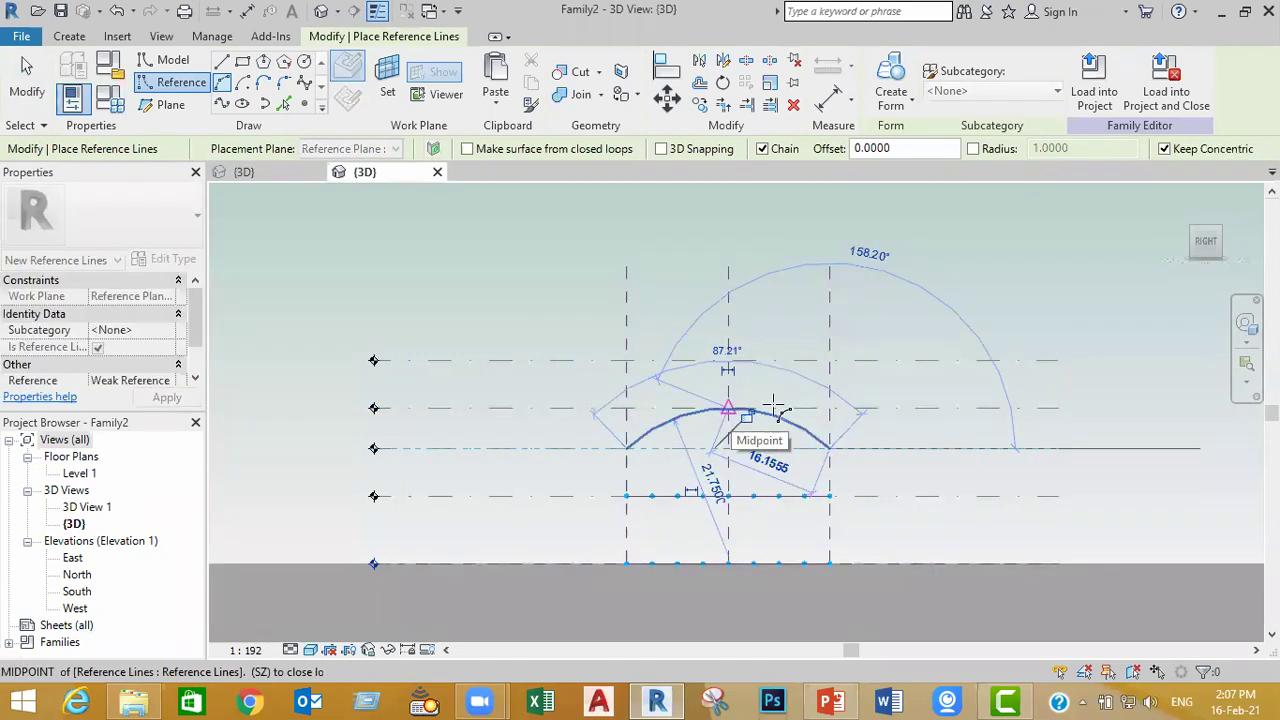
key("Escape")
key("Escape")
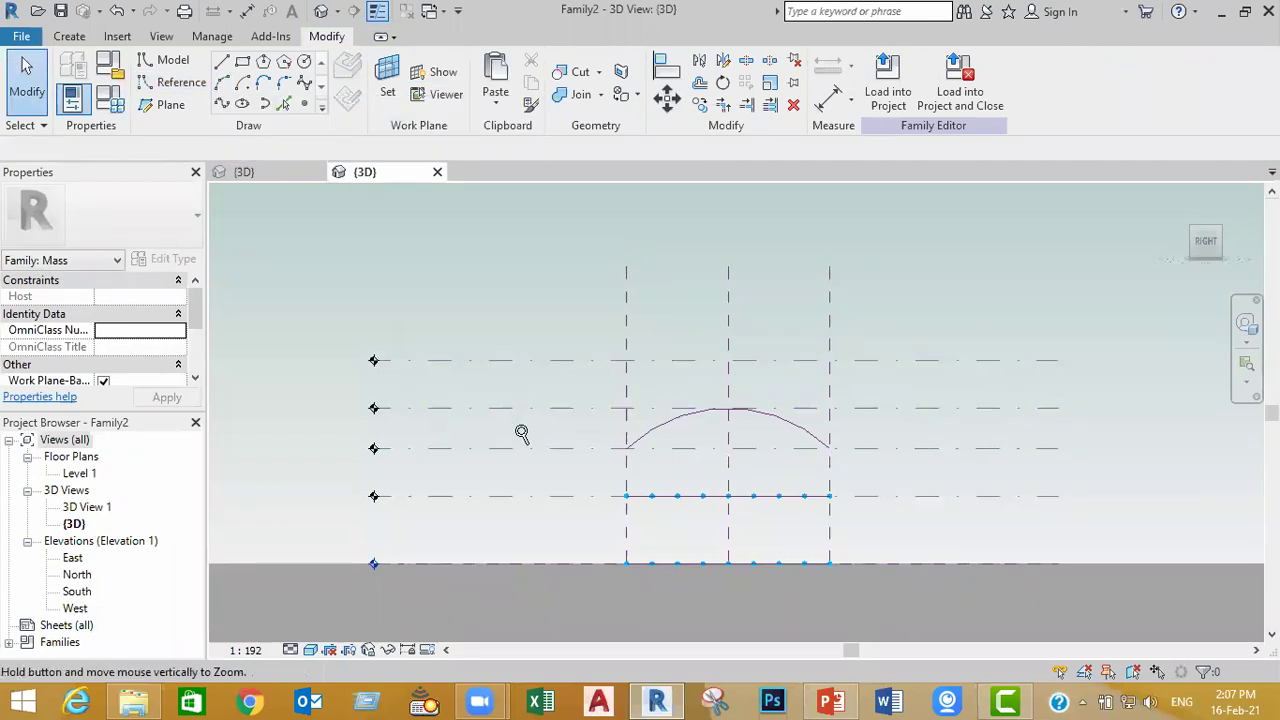
Step: Set the Center (Left/Right) reference plane as the work plane, show it, and view it from the right side
scroll(521, 433, "up", 1)
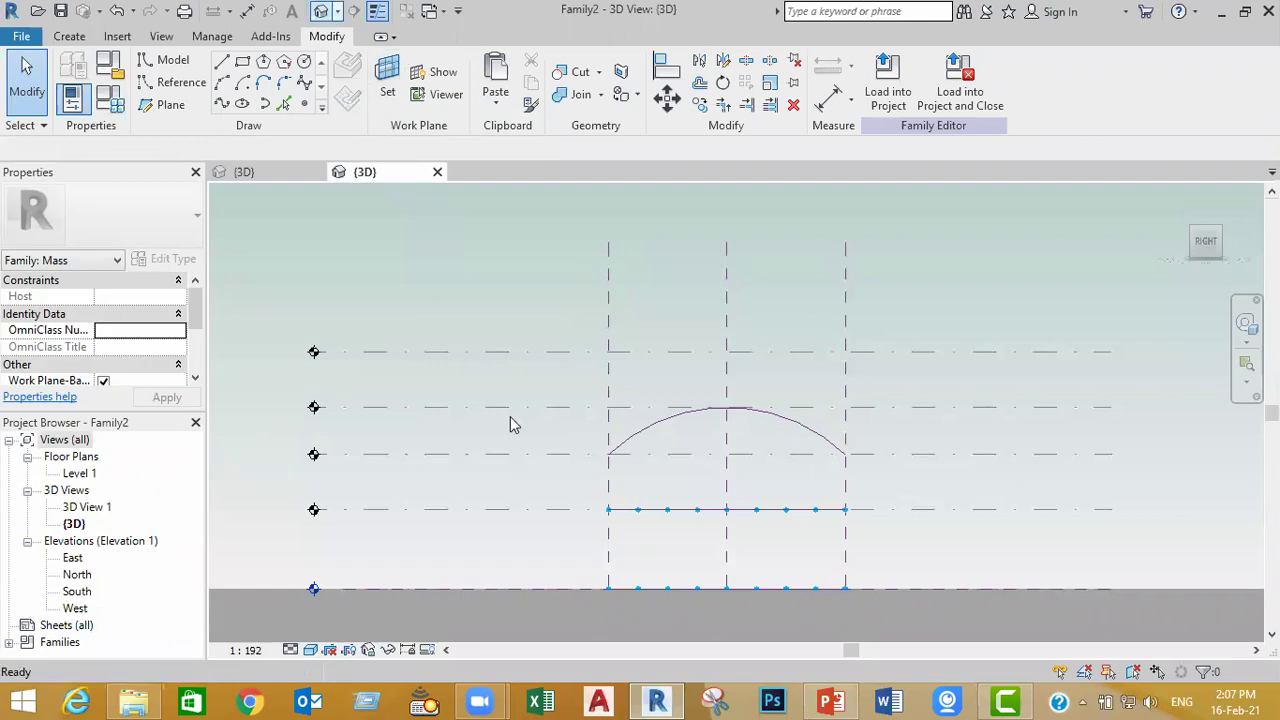
scroll(600, 534, "up", 2)
middle_click_drag(536, 432, 651, 534, "shift")
scroll(657, 543, "down", 4)
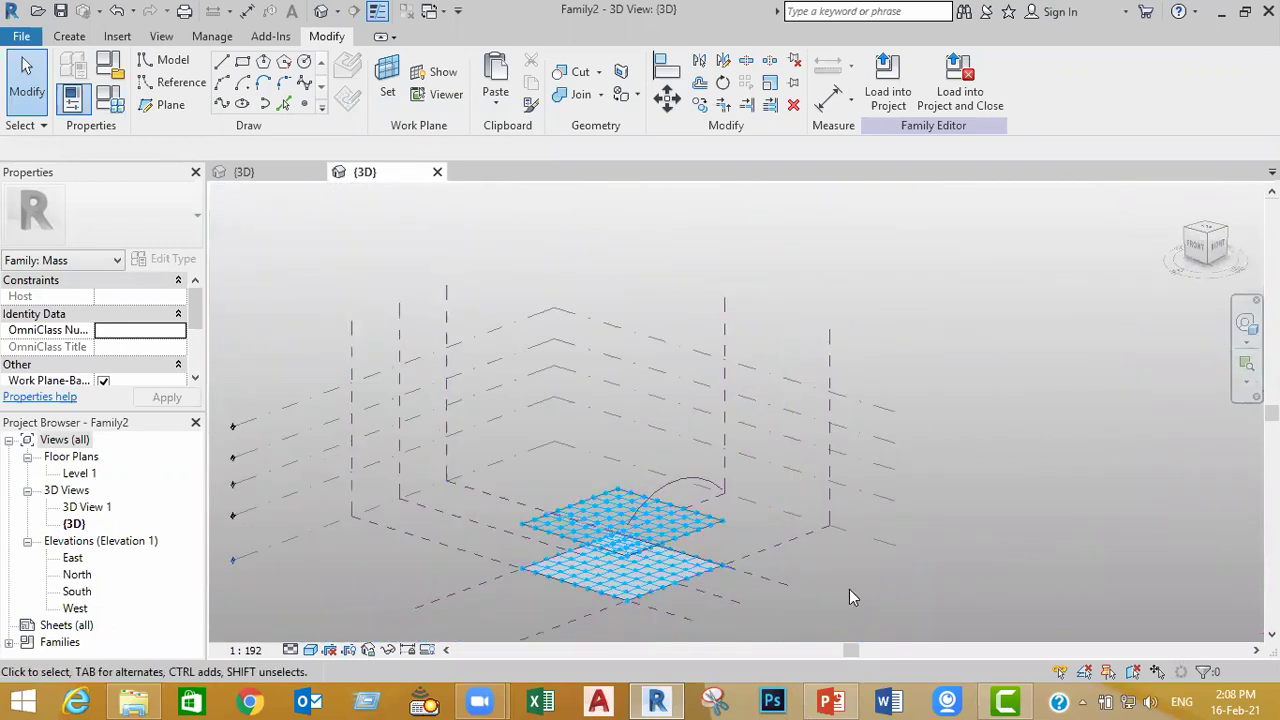
middle_click_drag(983, 537, 916, 590, "shift")
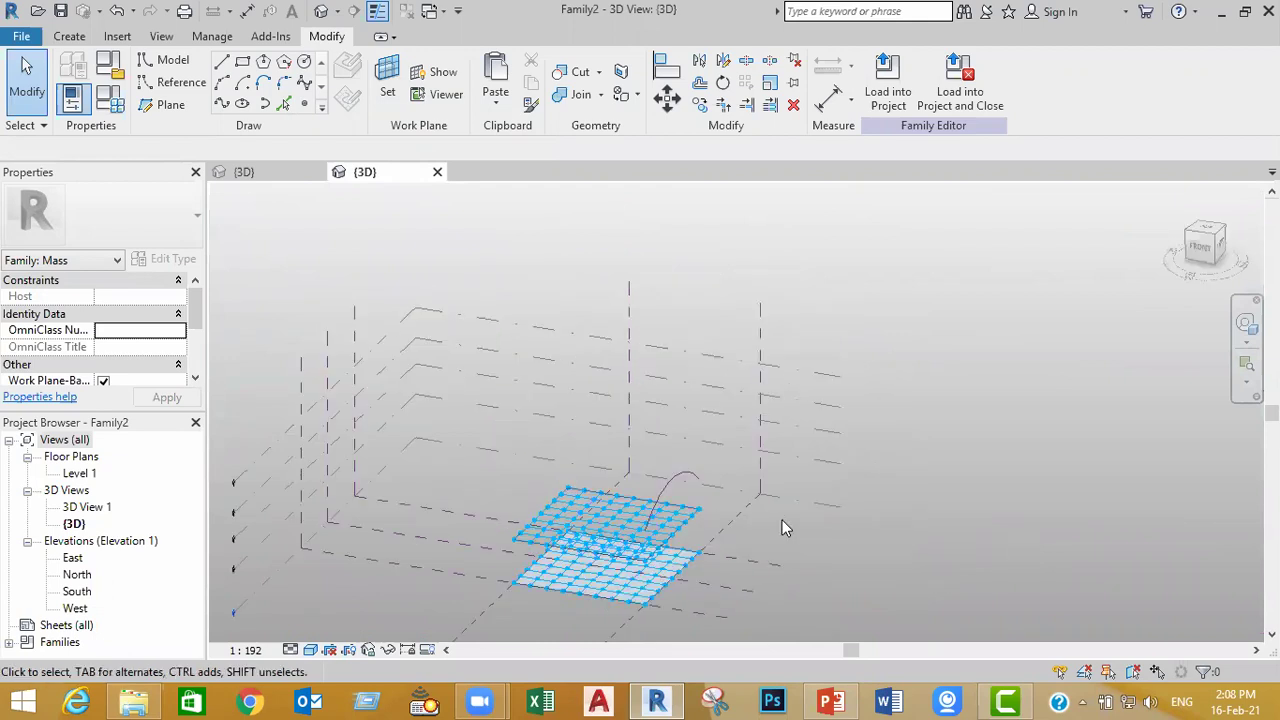
left_click(629, 296)
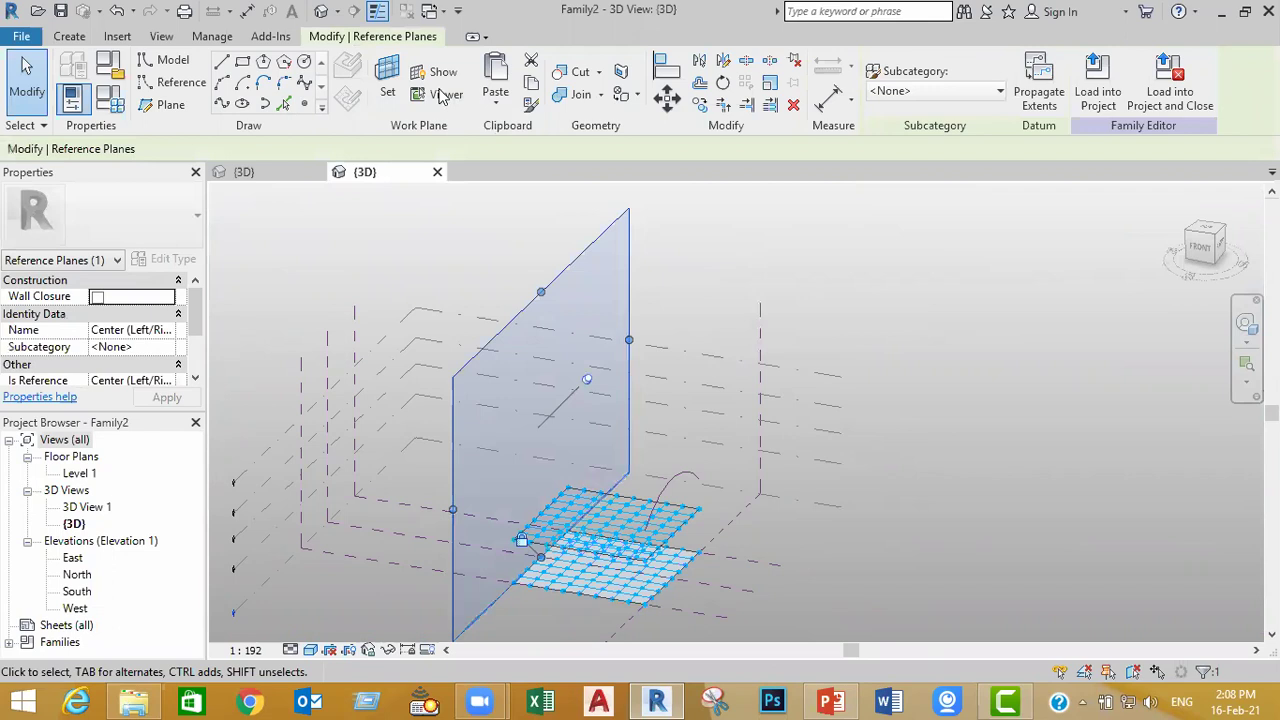
left_click(389, 78)
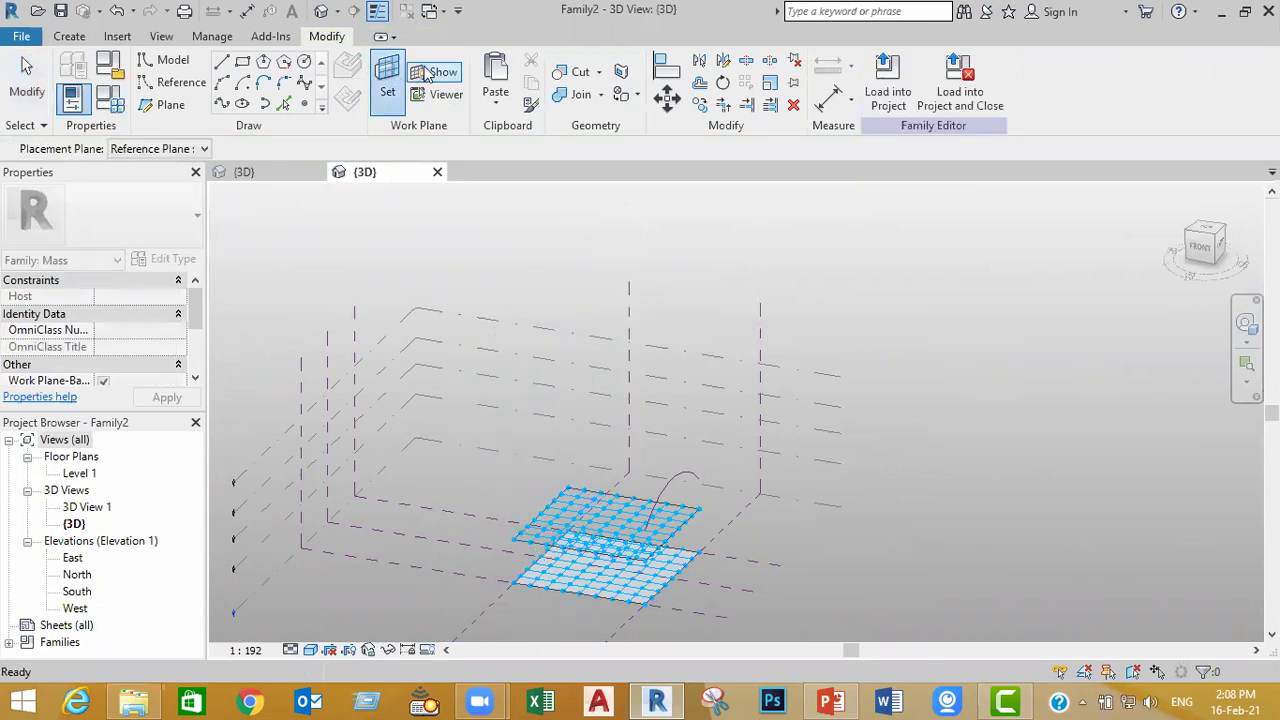
left_click(440, 73)
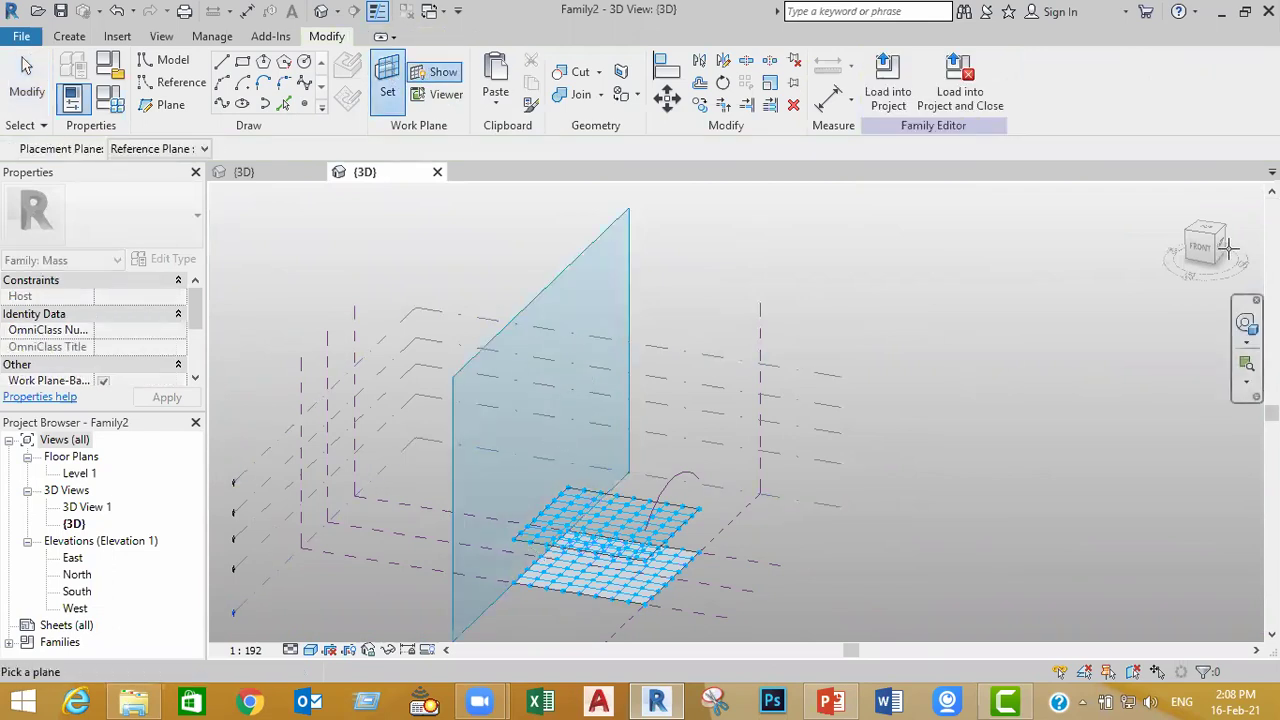
key("Escape")
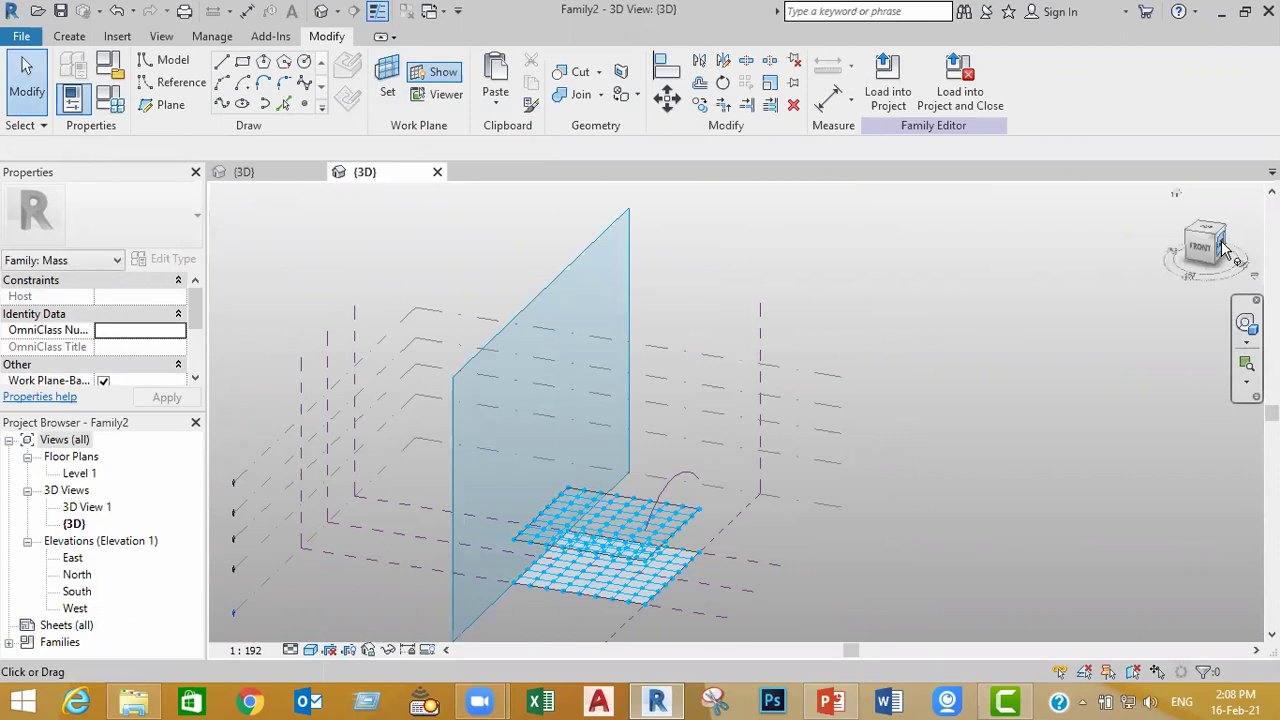
left_click(1224, 248)
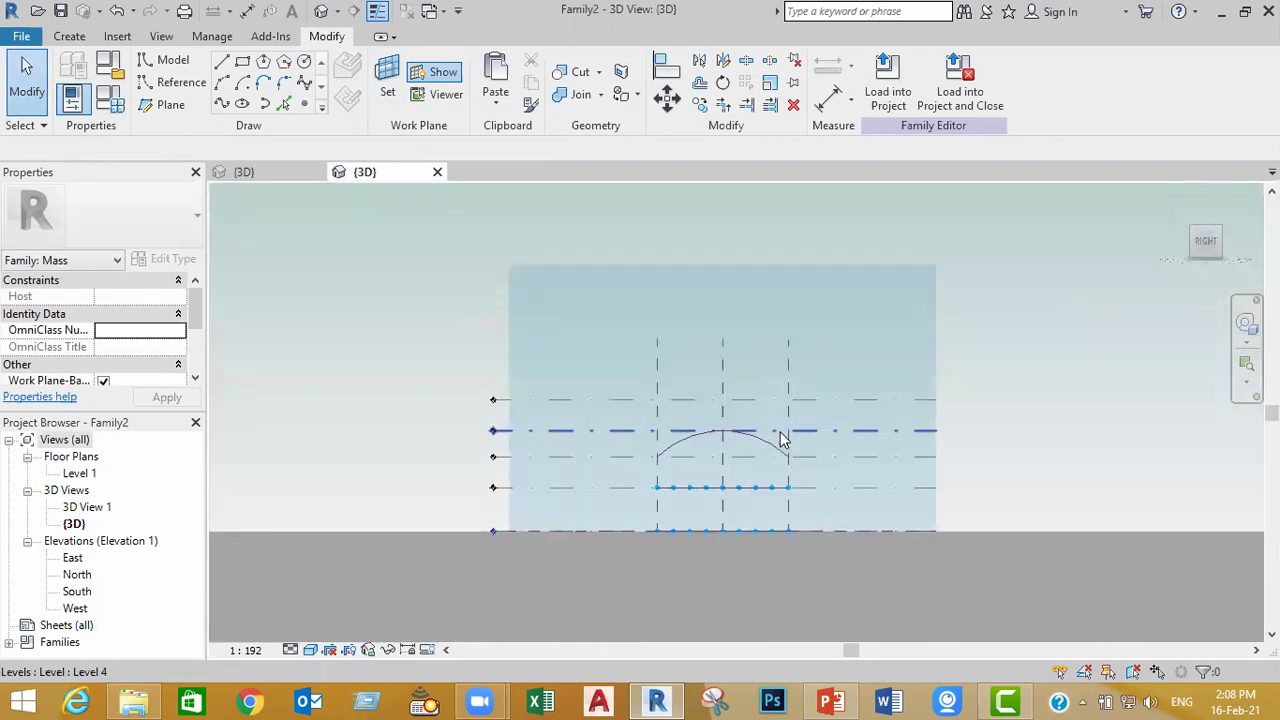
Step: On the Center (Left/Right) plane, draw a three-point reference arc spanning the surface's width at Level 4 and peaking at Level 5
left_click(176, 82)
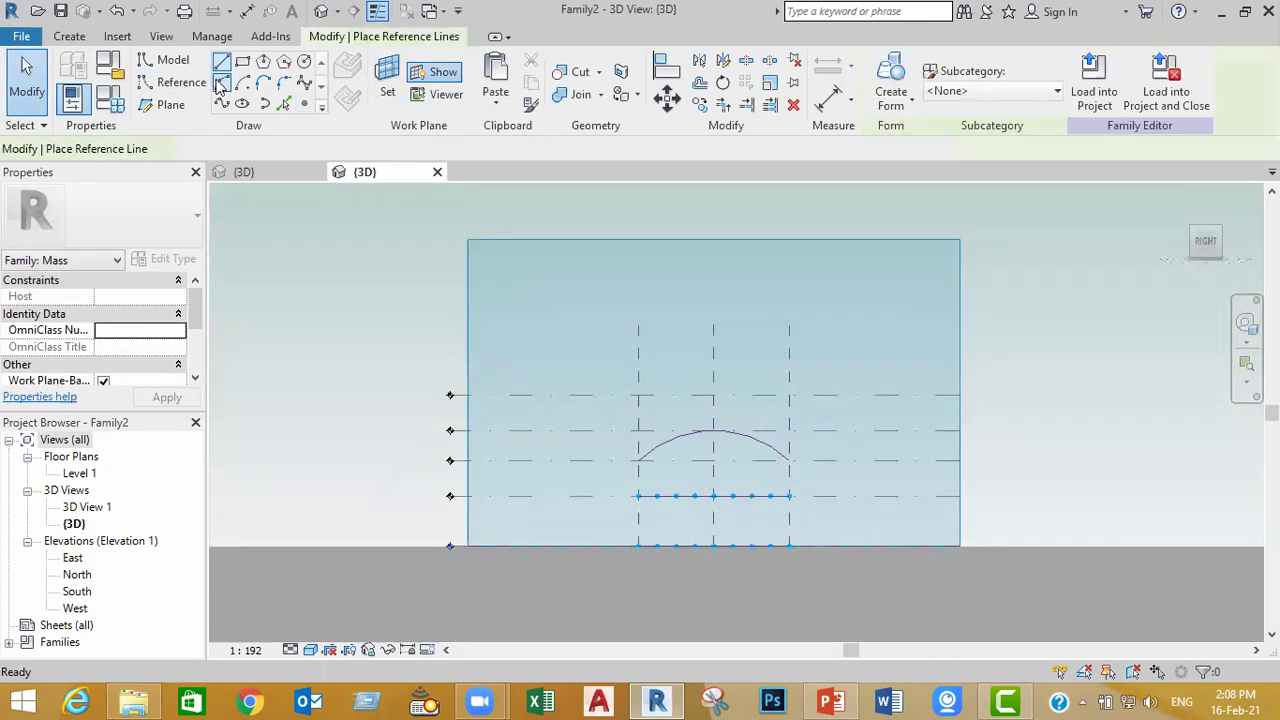
left_click(640, 430)
left_click(789, 430)
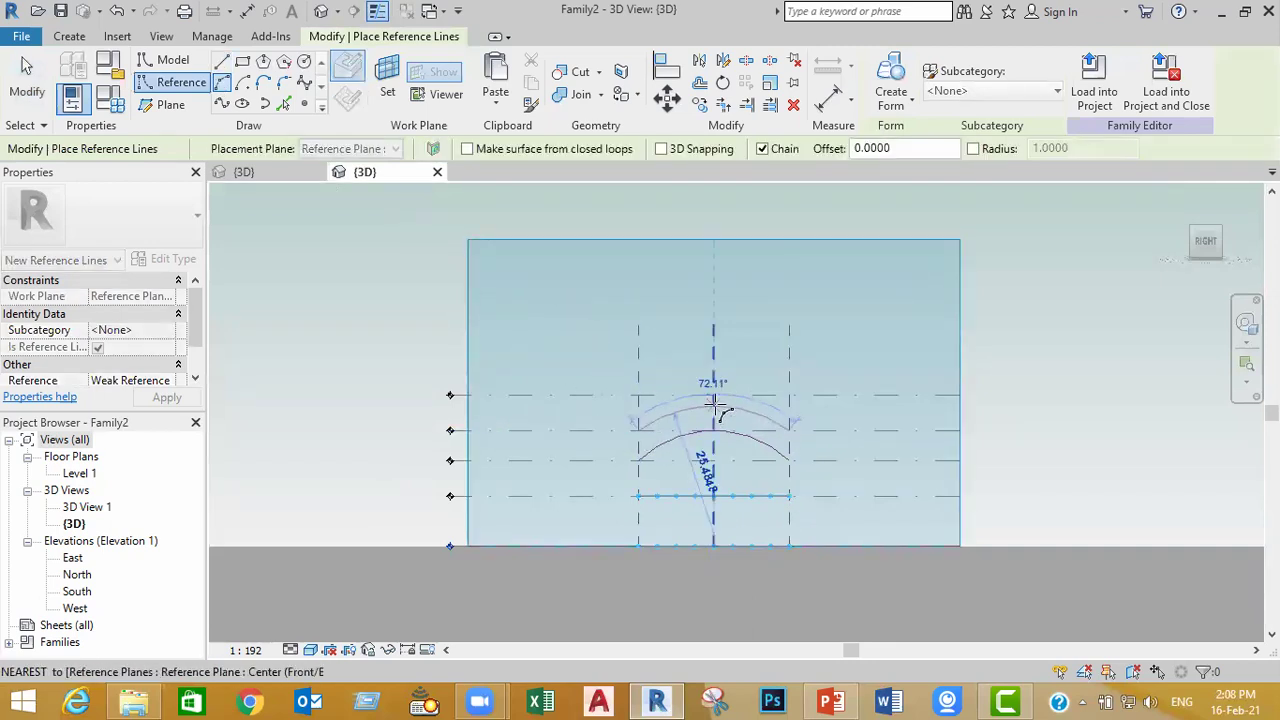
left_click(713, 398)
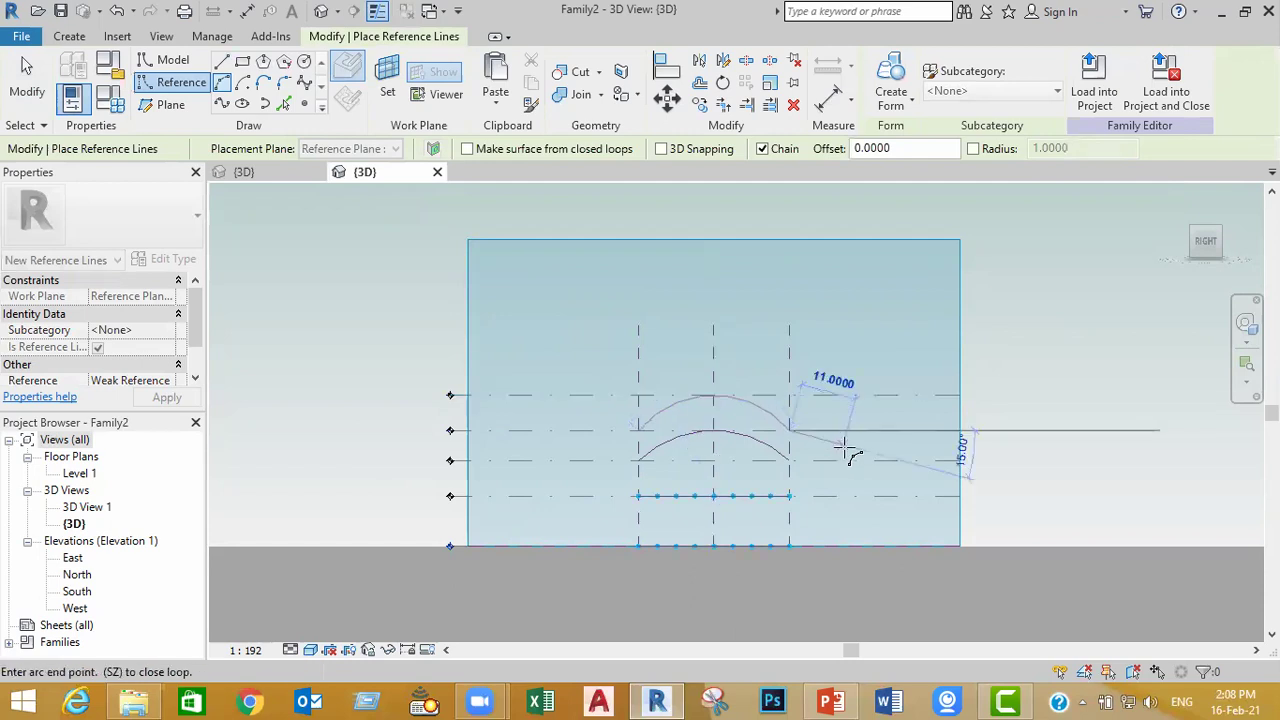
key("Escape")
key("Escape")
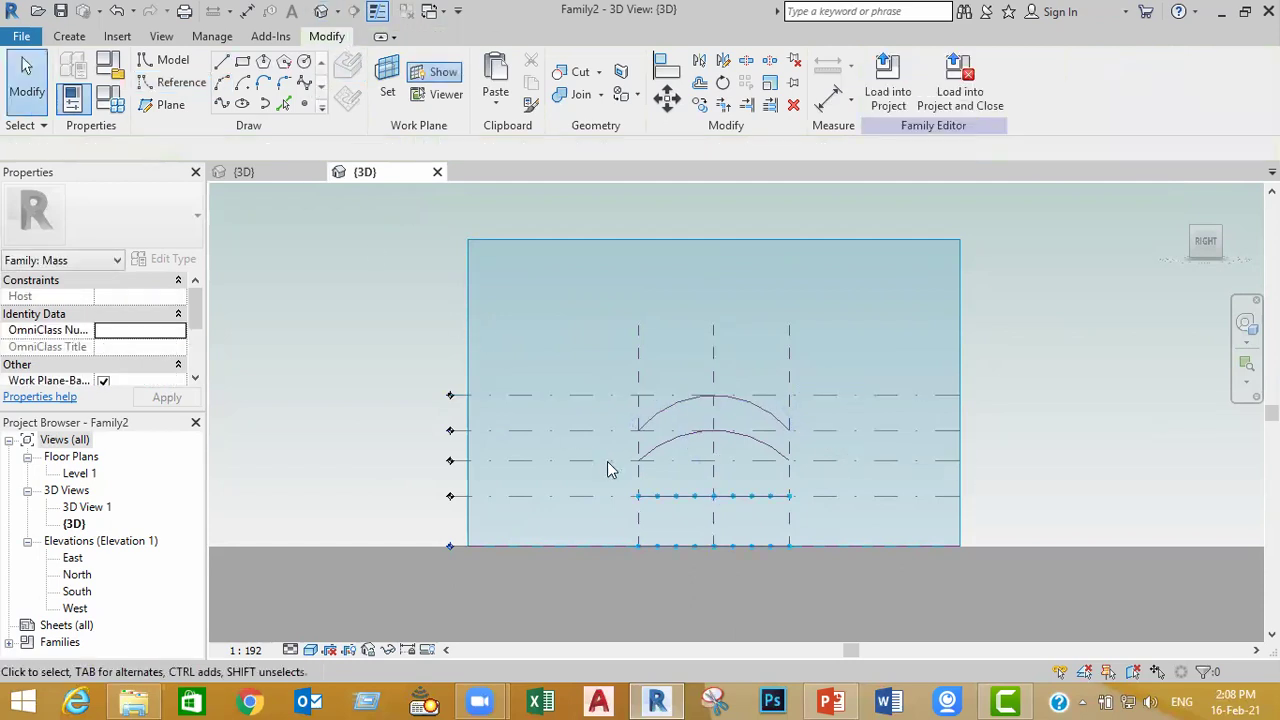
Step: Create a curved roof form between the two reference arcs
middle_click_drag(607, 461, 1006, 549, "shift")
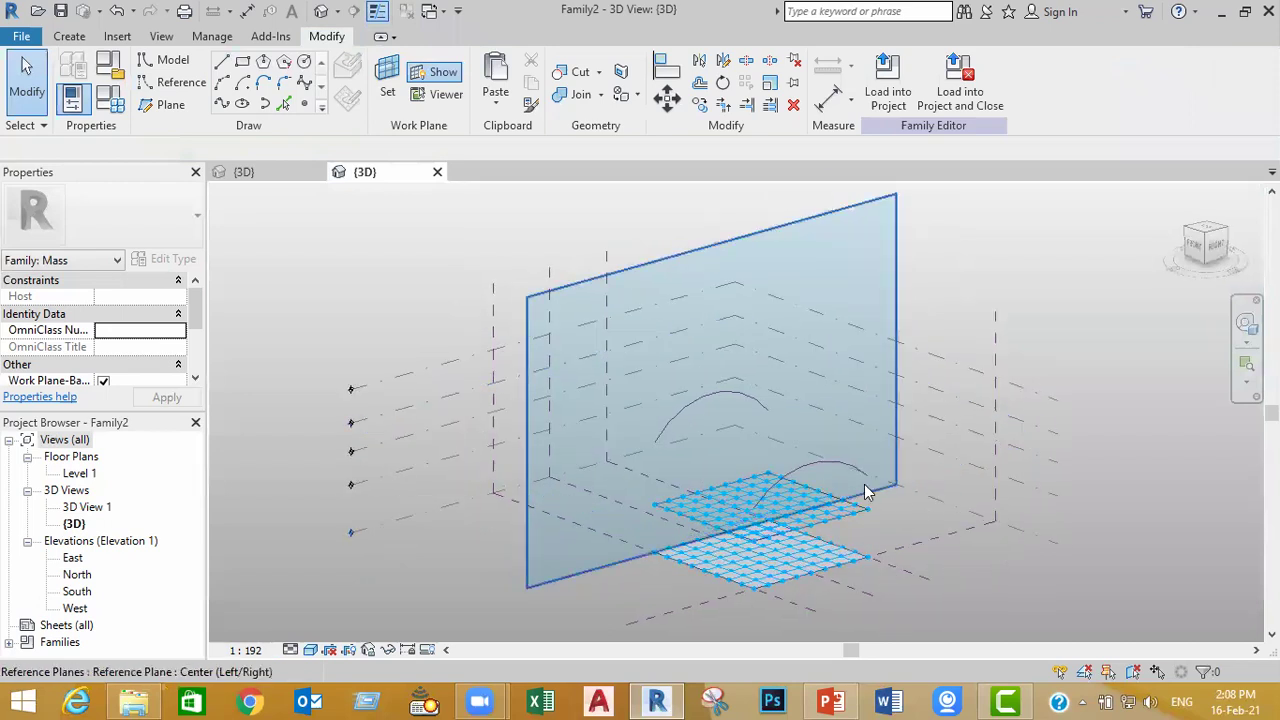
scroll(866, 492, "up", 2)
left_click(801, 455)
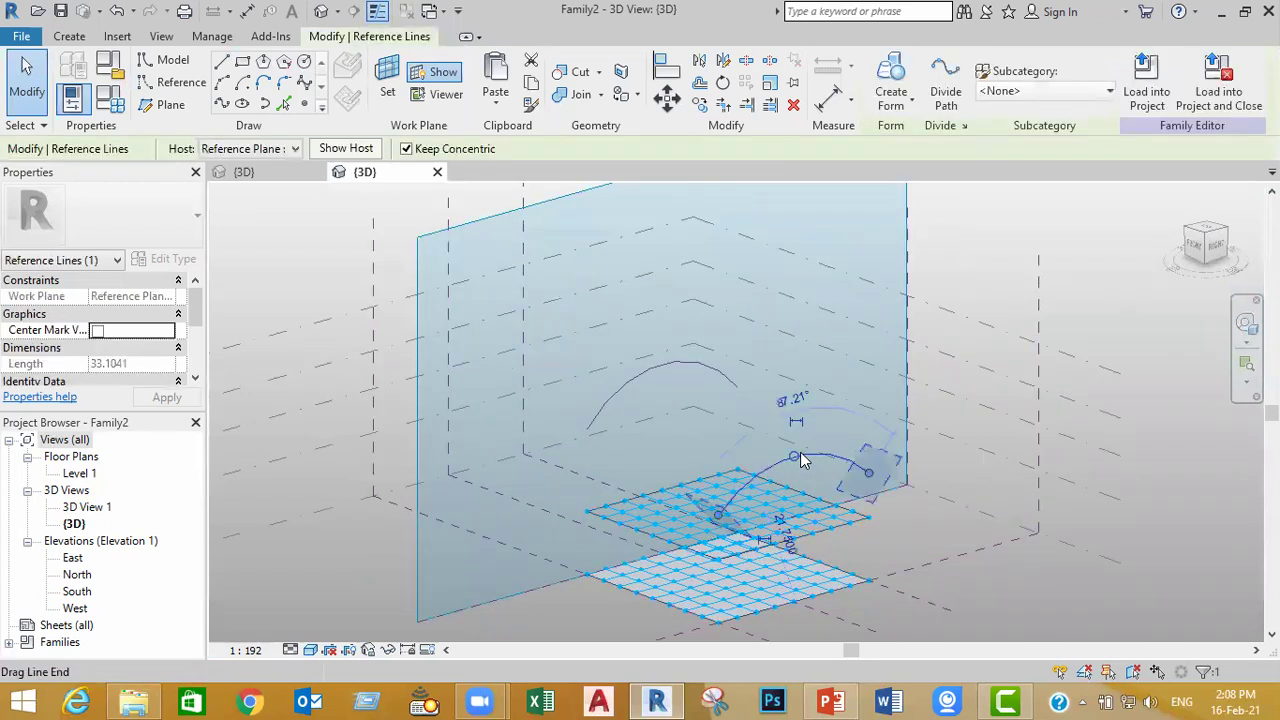
left_click(655, 370, "ctrl")
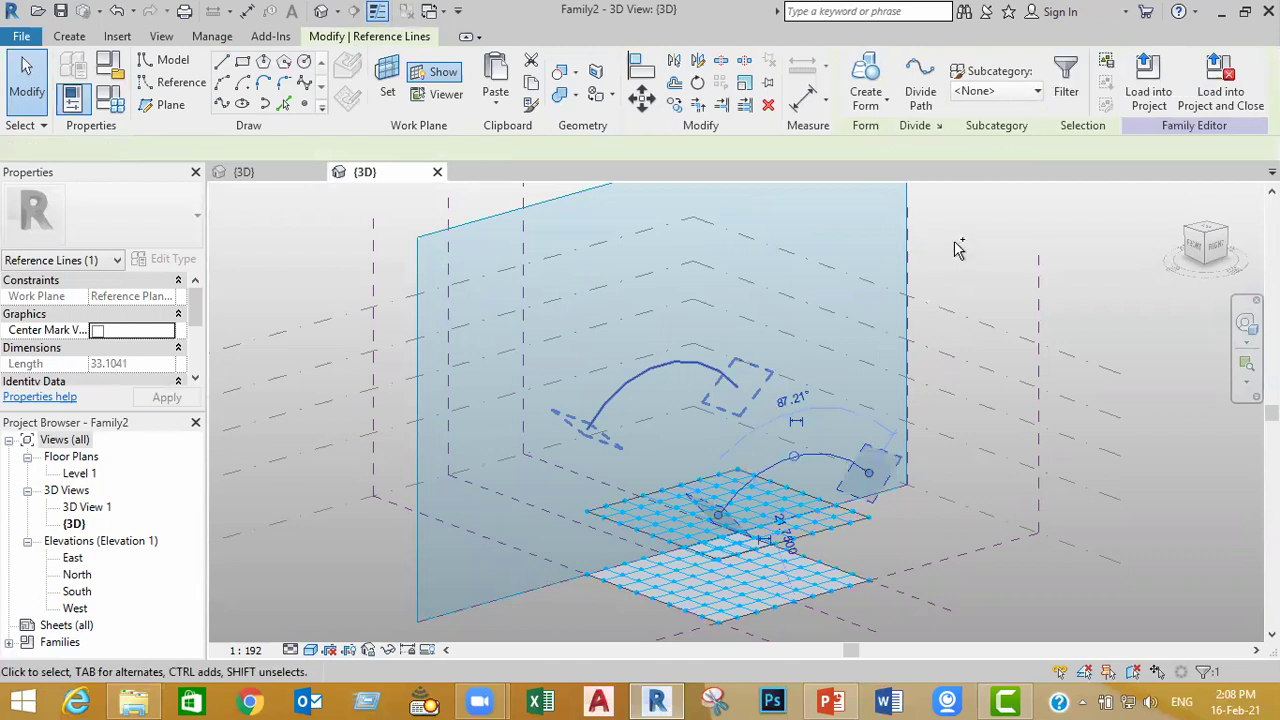
left_click(866, 80)
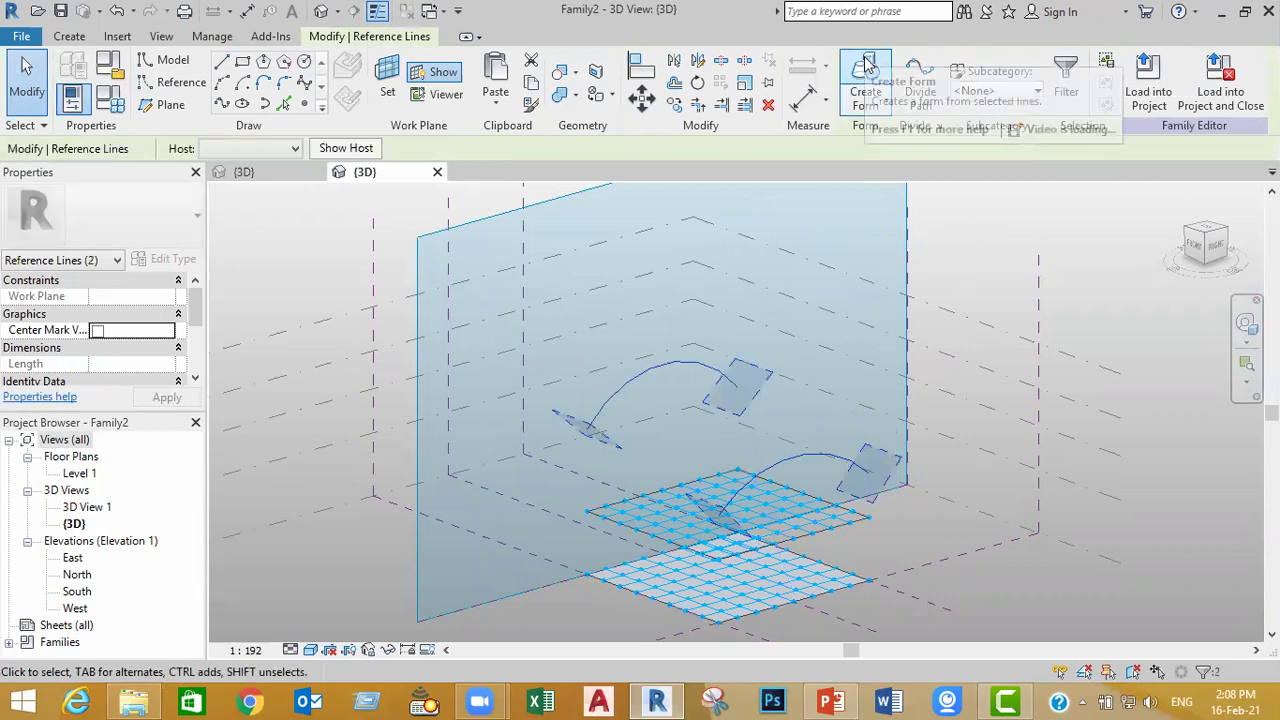
middle_click_drag(914, 471, 957, 452, "shift")
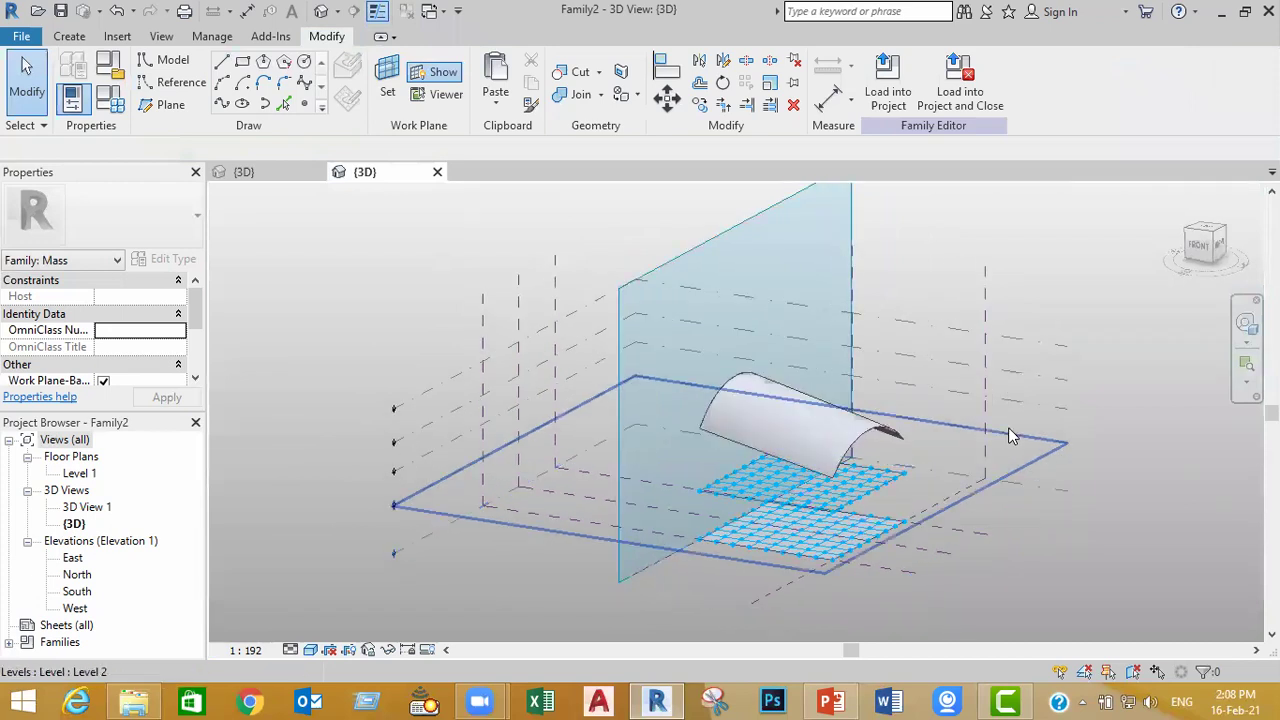
Step: Hide the work plane display and divide the surface of the roof form
scroll(1008, 427, "up", 1)
left_click(421, 78)
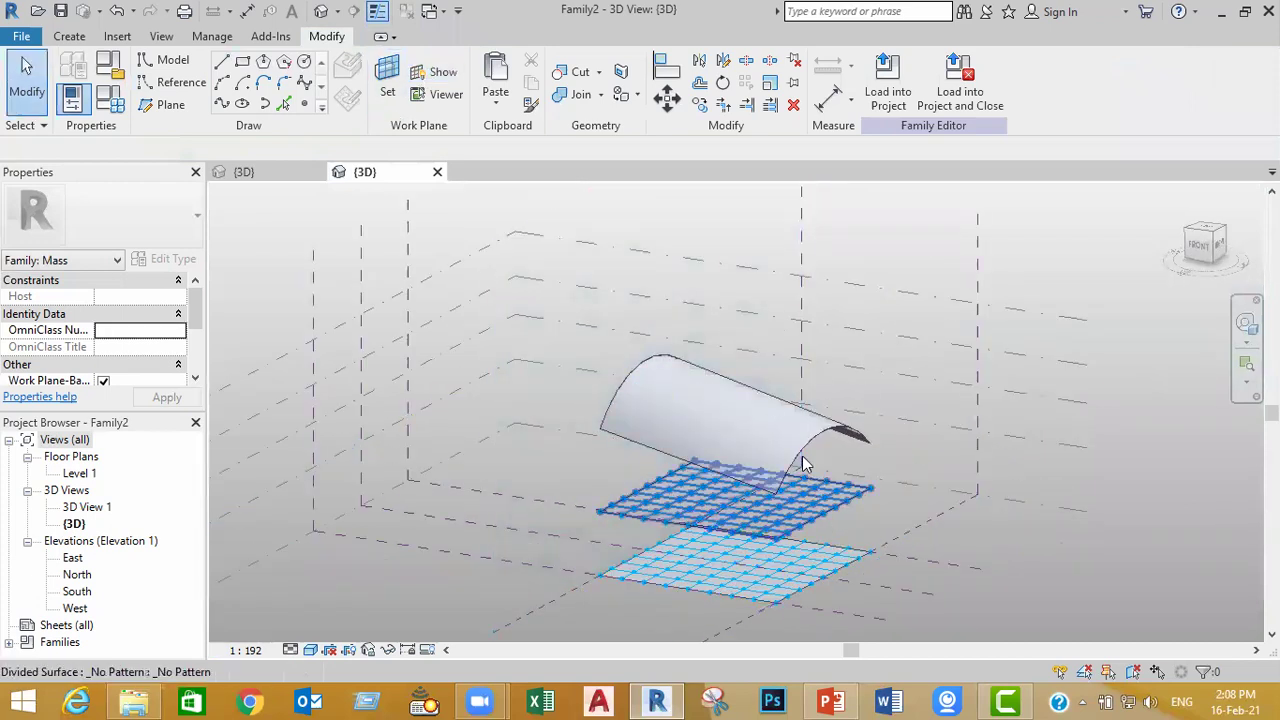
key("Tab")
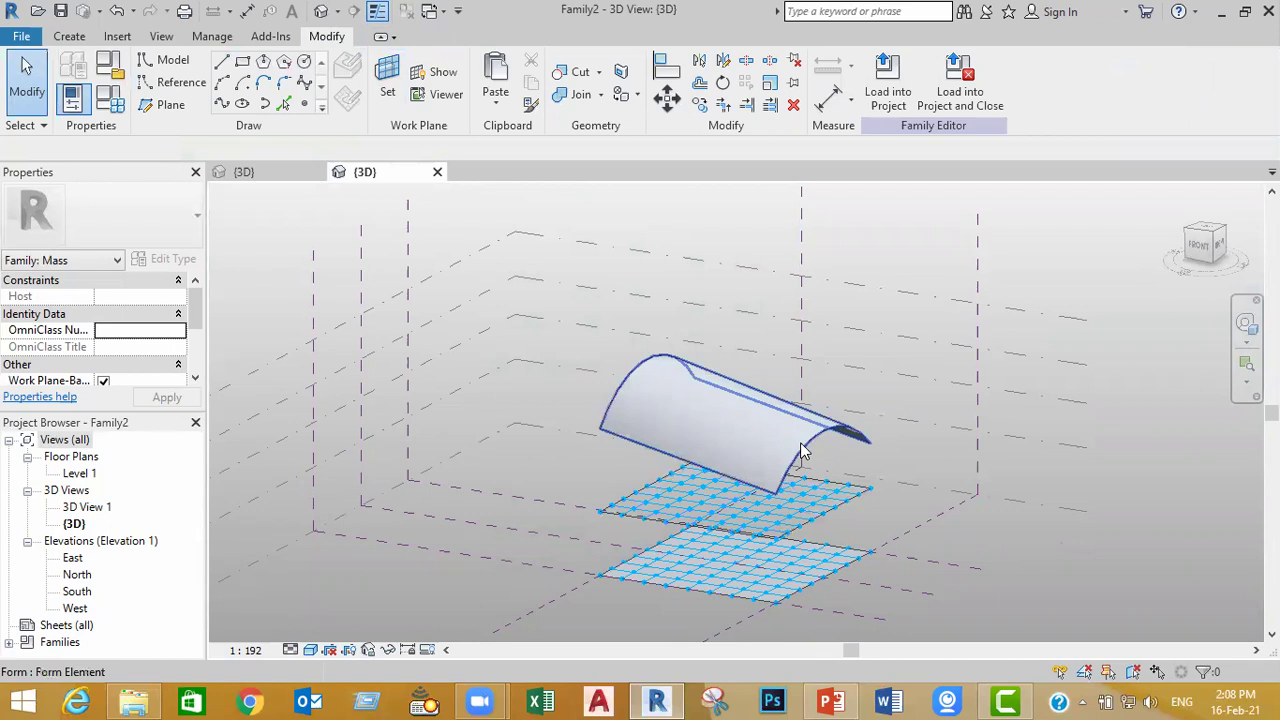
left_click(800, 442)
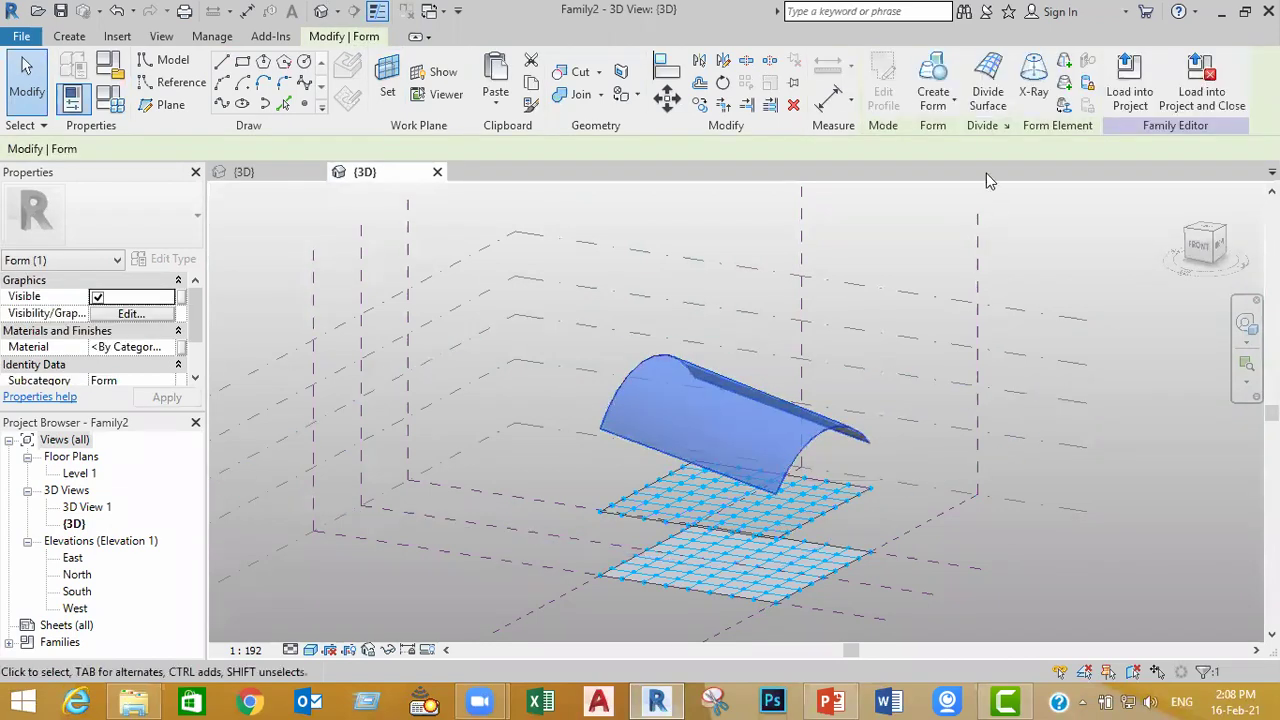
left_click(988, 80)
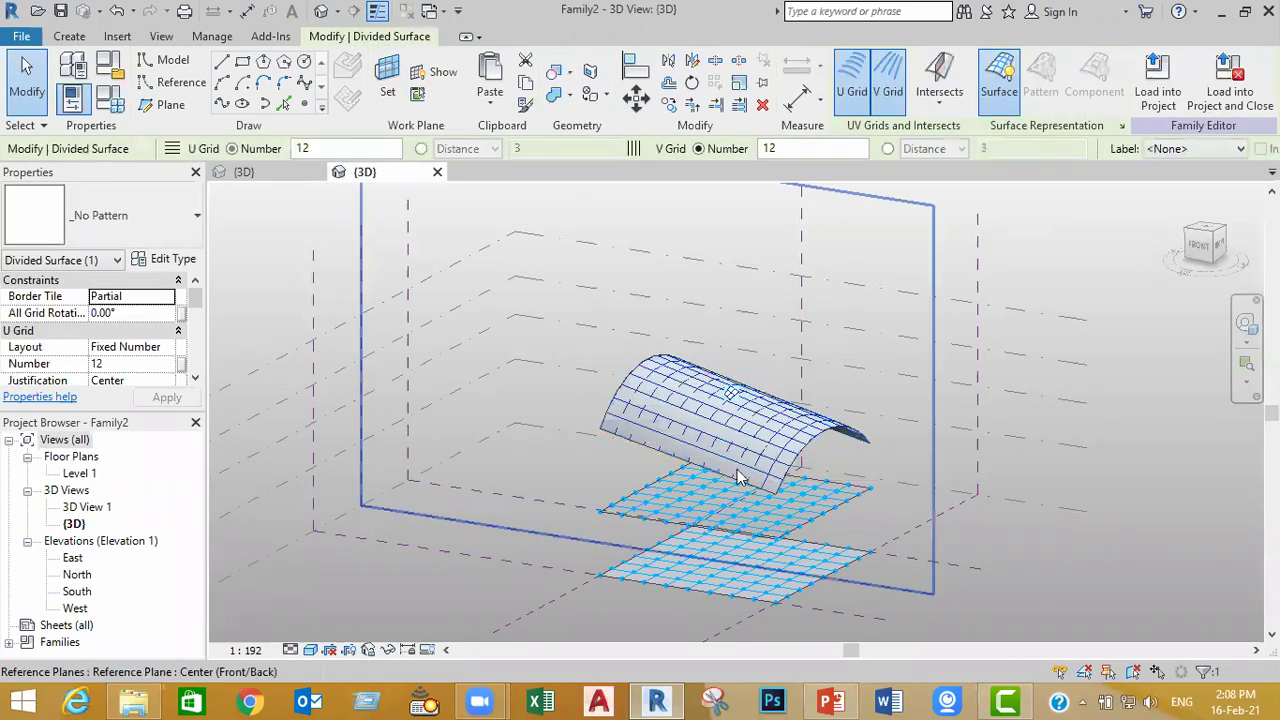
Step: Set both the U grid and V grid numbers of the divided roof surface to 4
double_click(305, 147)
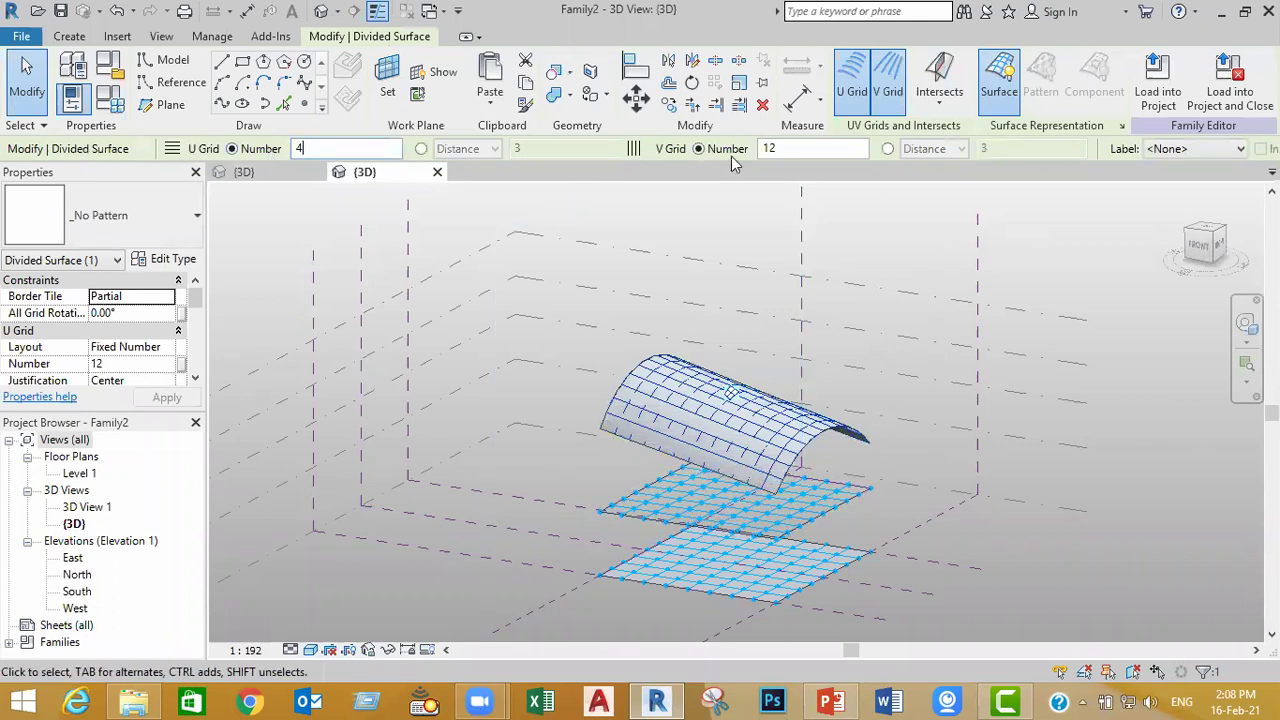
double_click(773, 148)
type("4")
key("Return")
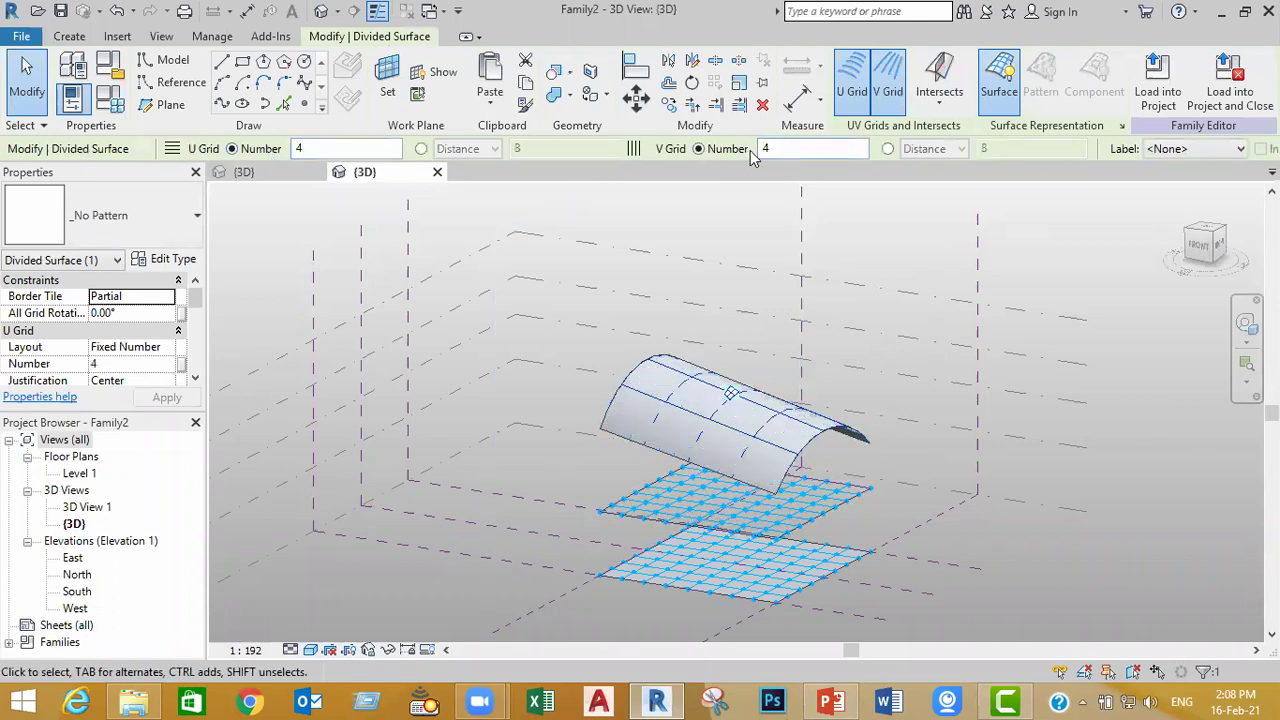
left_click(1123, 492)
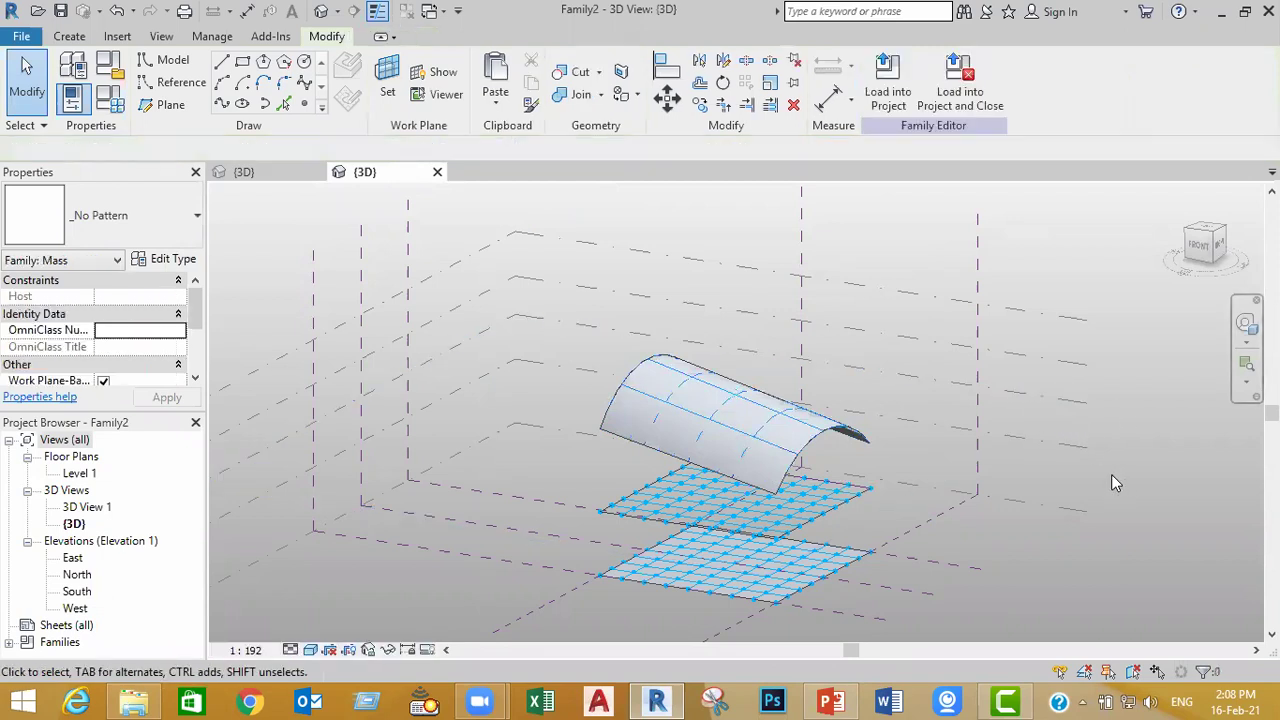
Step: Set the divided roof surface's U grid and V grid numbers to 6 each
scroll(1108, 476, "up", 3)
scroll(1106, 475, "down", 3)
middle_click_drag(1086, 483, 1065, 508, "shift")
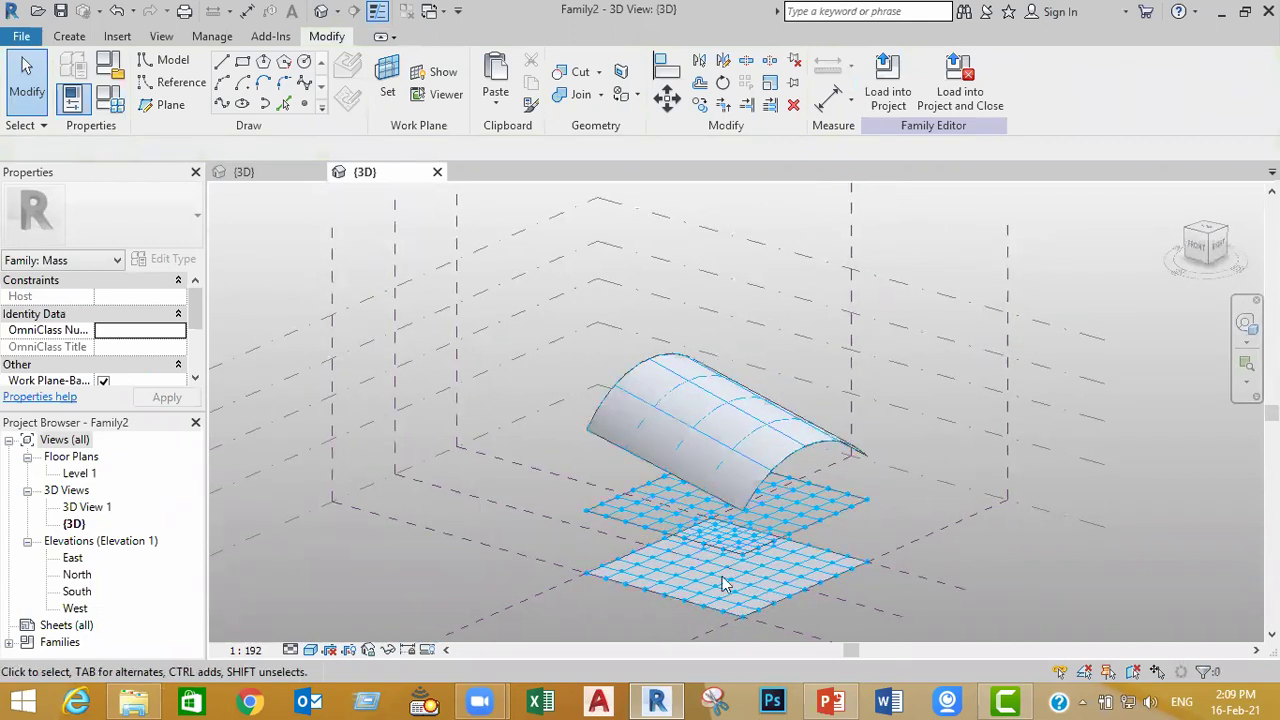
left_click(722, 441)
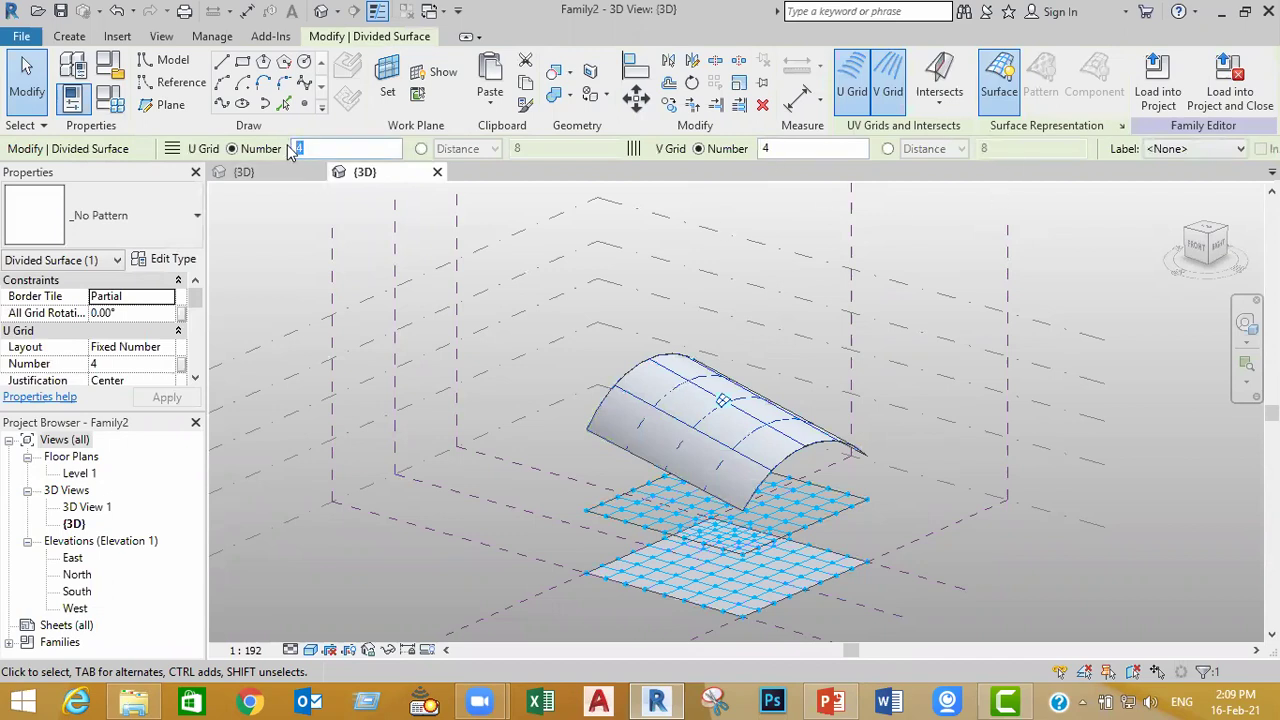
type("46")
key("Return")
left_click(787, 148)
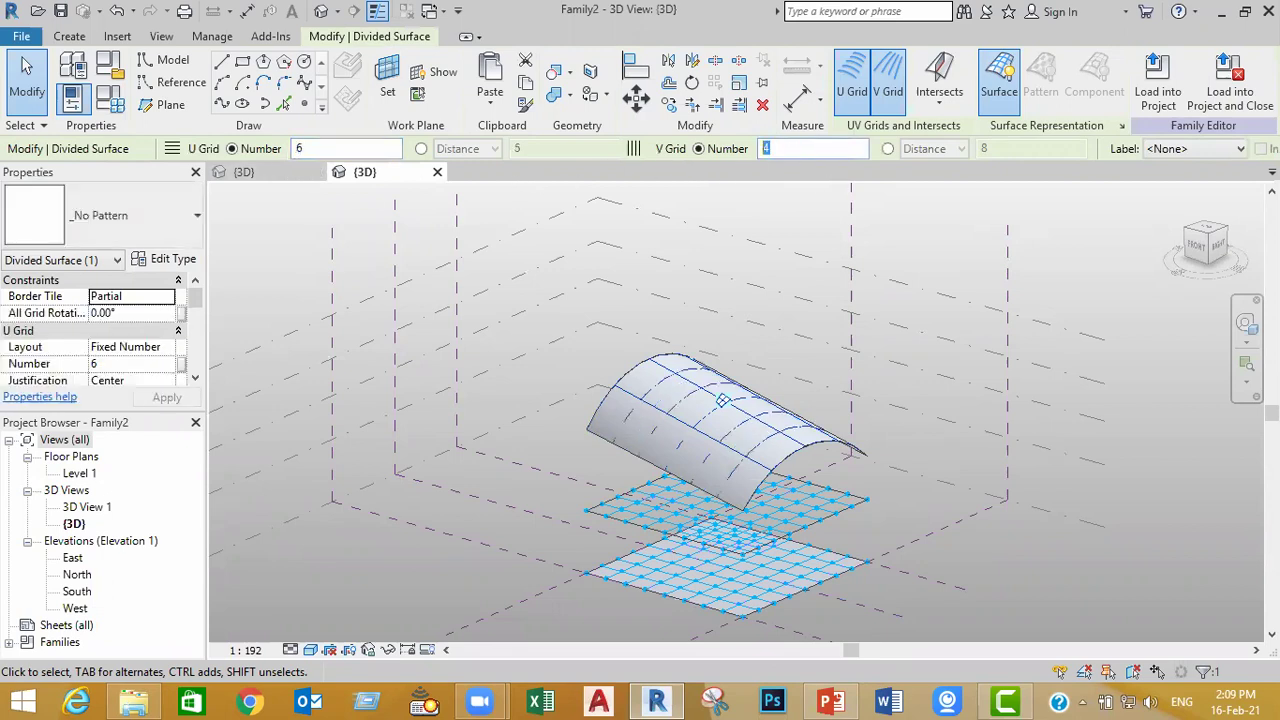
type("6")
key("Return")
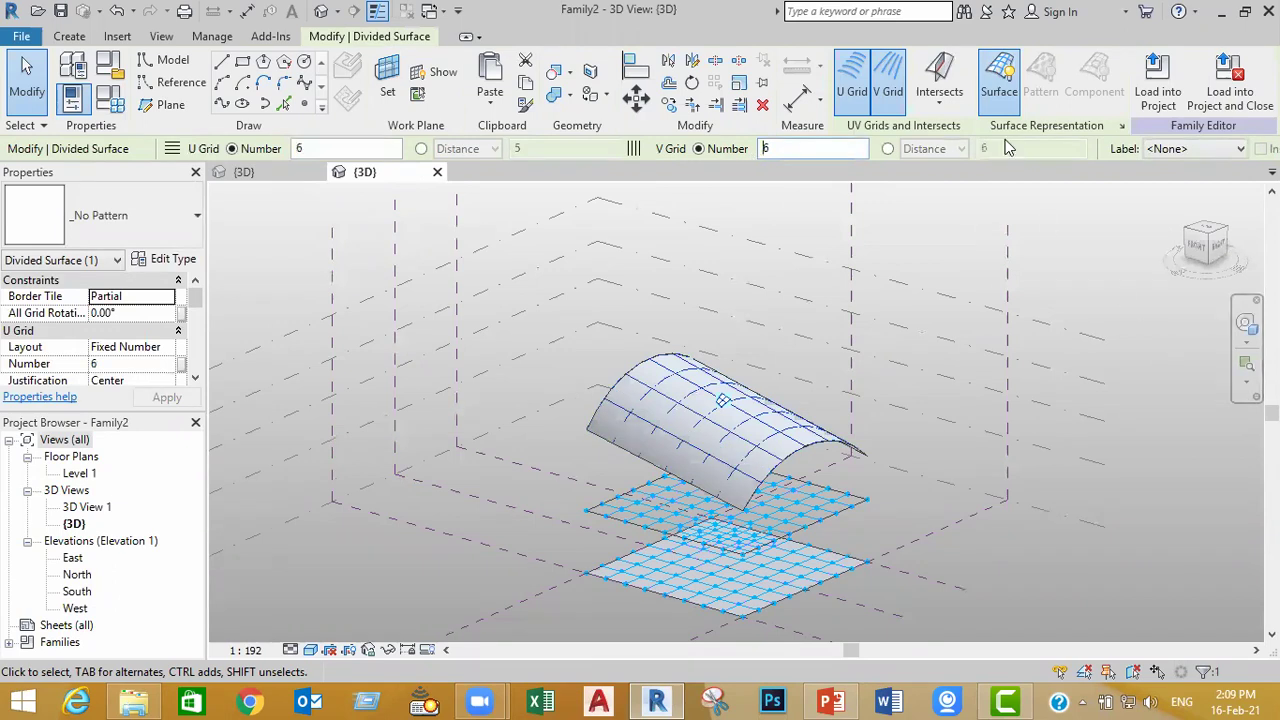
Step: Turn on nodes in the surface representation of the divided roof surface
left_click(1122, 127)
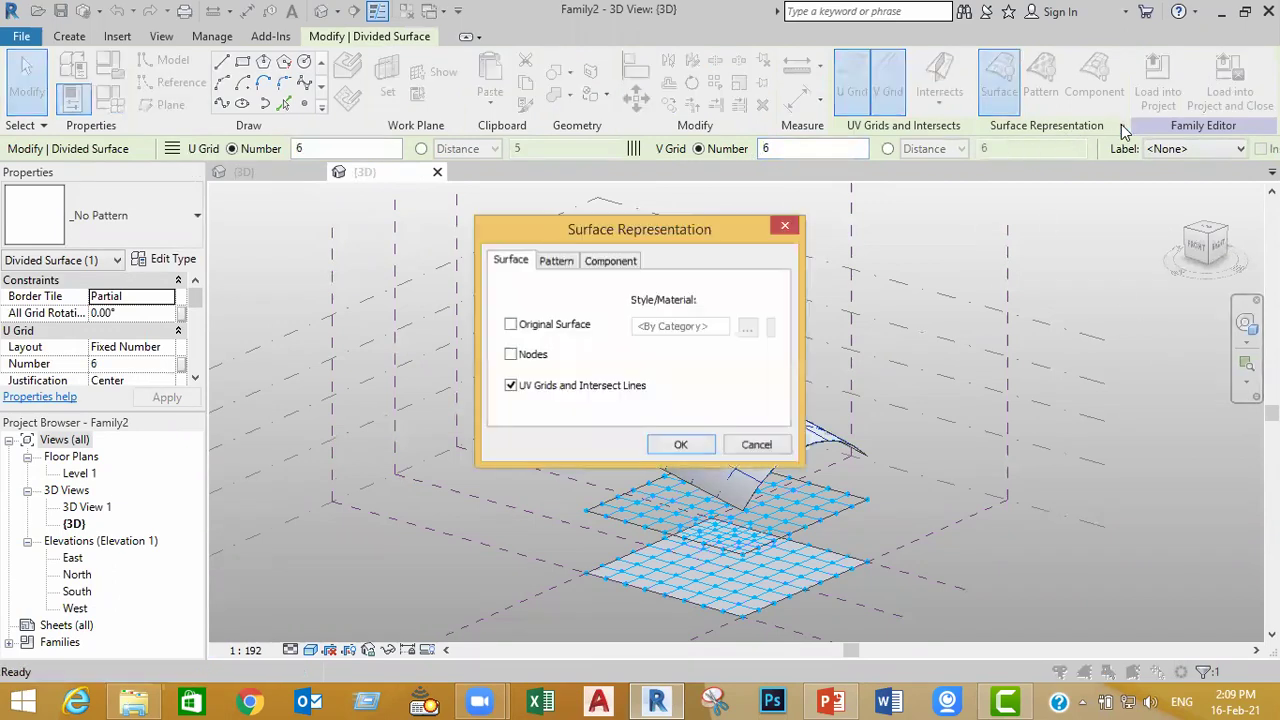
left_click(675, 446)
left_click(1104, 576)
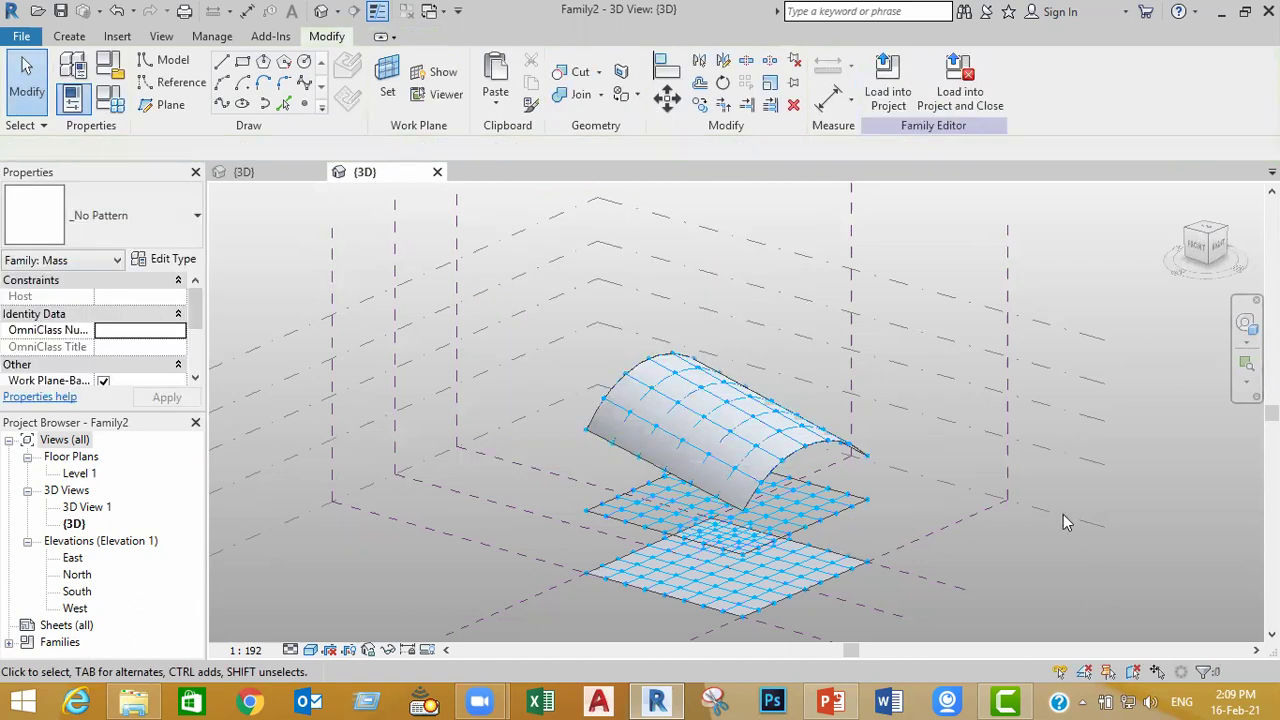
Step: Inspect the node-marked roof from several sides, review the column-to-roof phase on the PowerPoint overview slide, and return to Revit
scroll(1057, 515, "down", 1)
middle_click_drag(1055, 515, 978, 470)
scroll(966, 508, "up", 2)
middle_click_drag(900, 531, 671, 549, "shift")
middle_click_drag(785, 507, 676, 546, "shift")
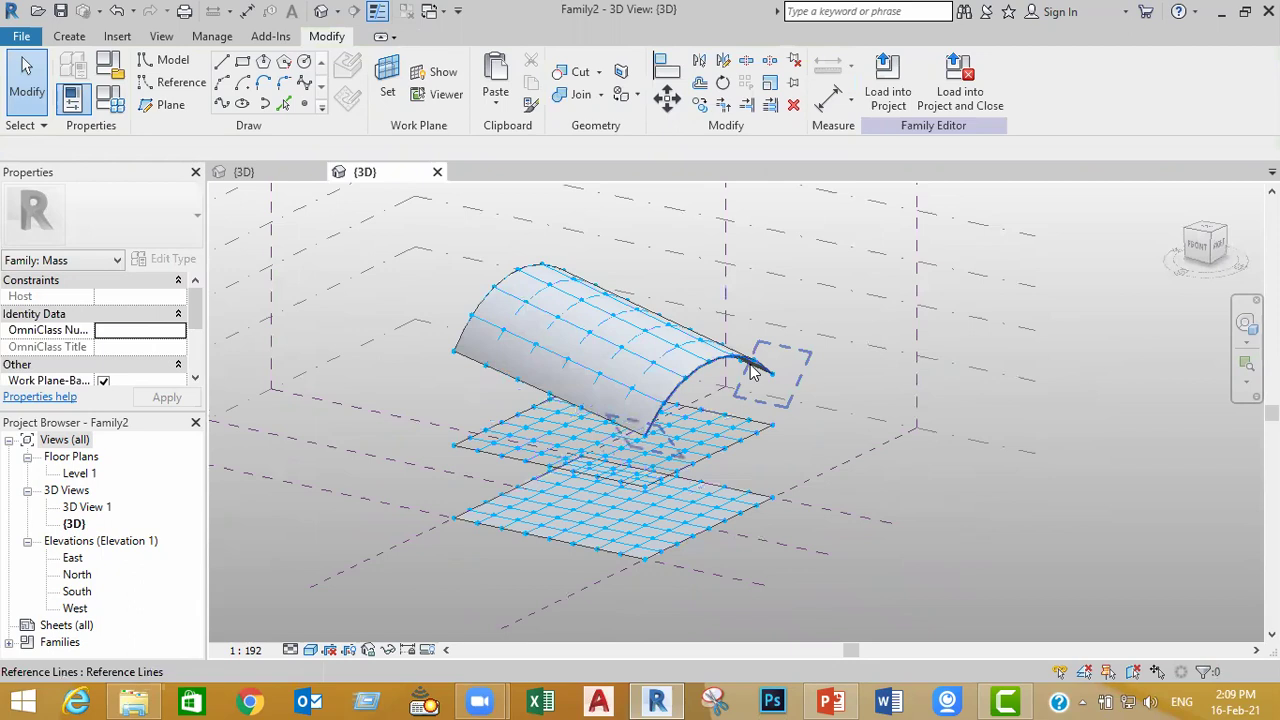
middle_click_drag(986, 528, 1034, 547)
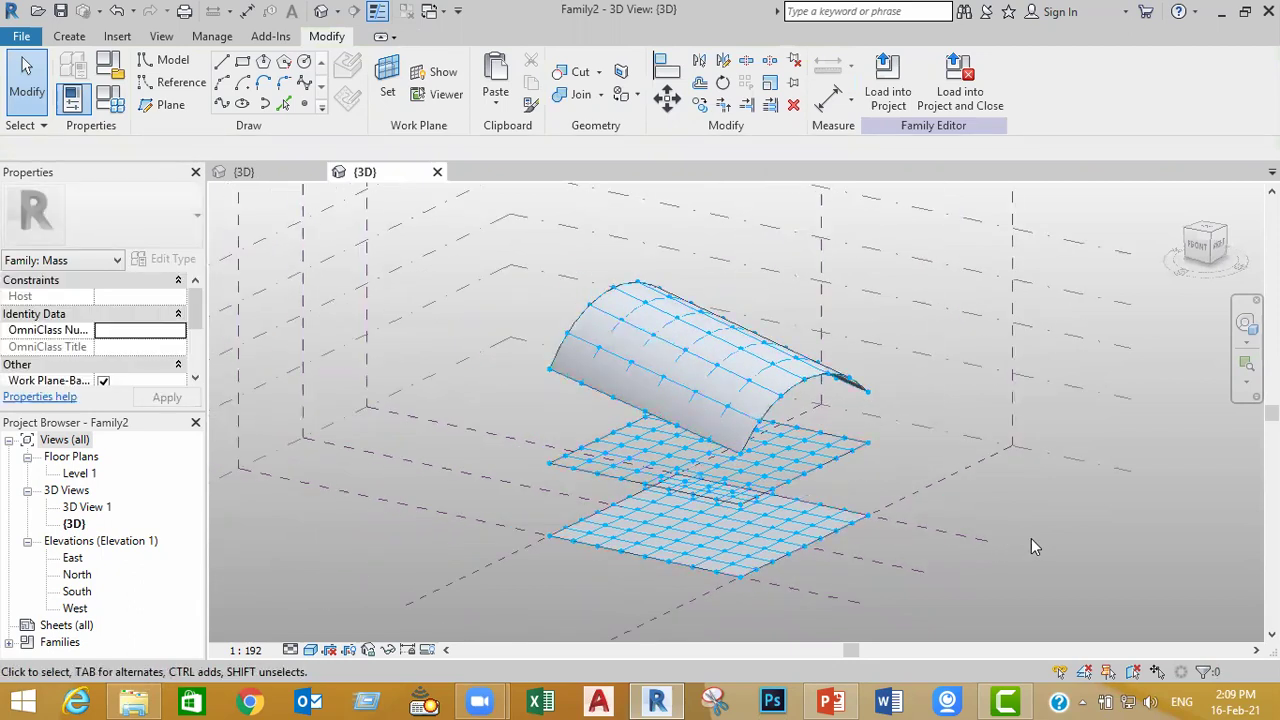
left_click(828, 700)
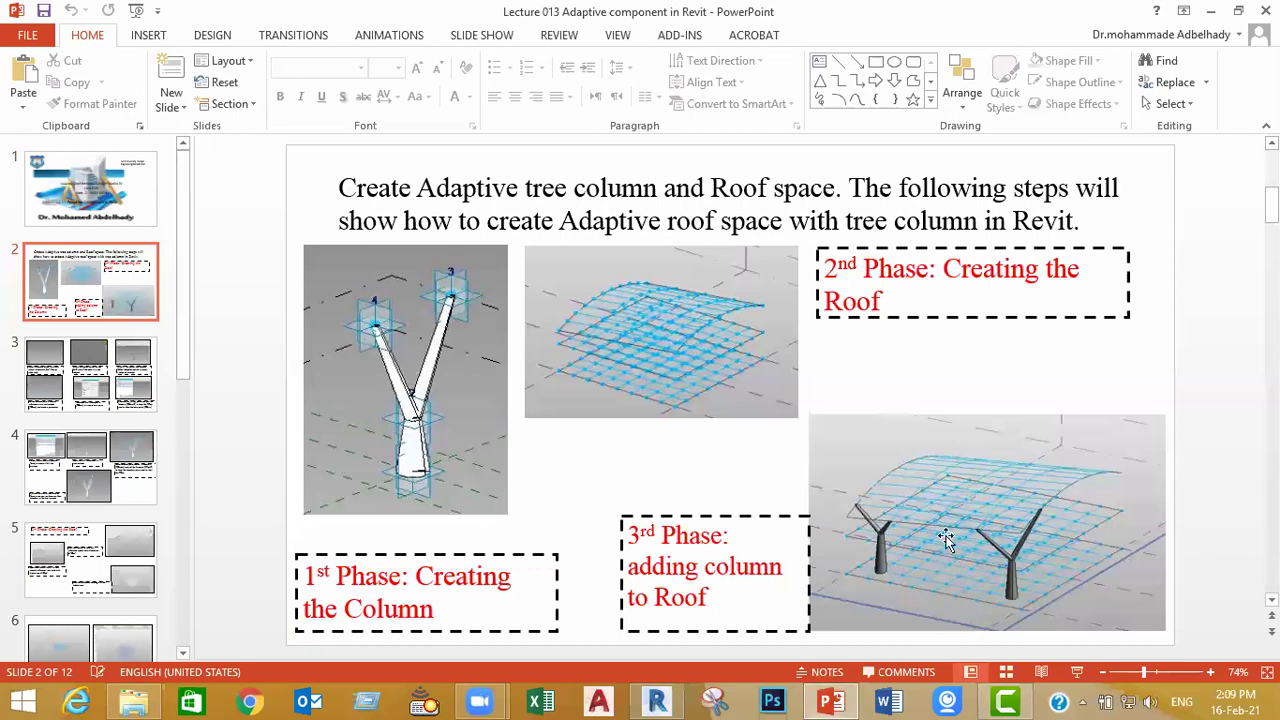
left_click(659, 699)
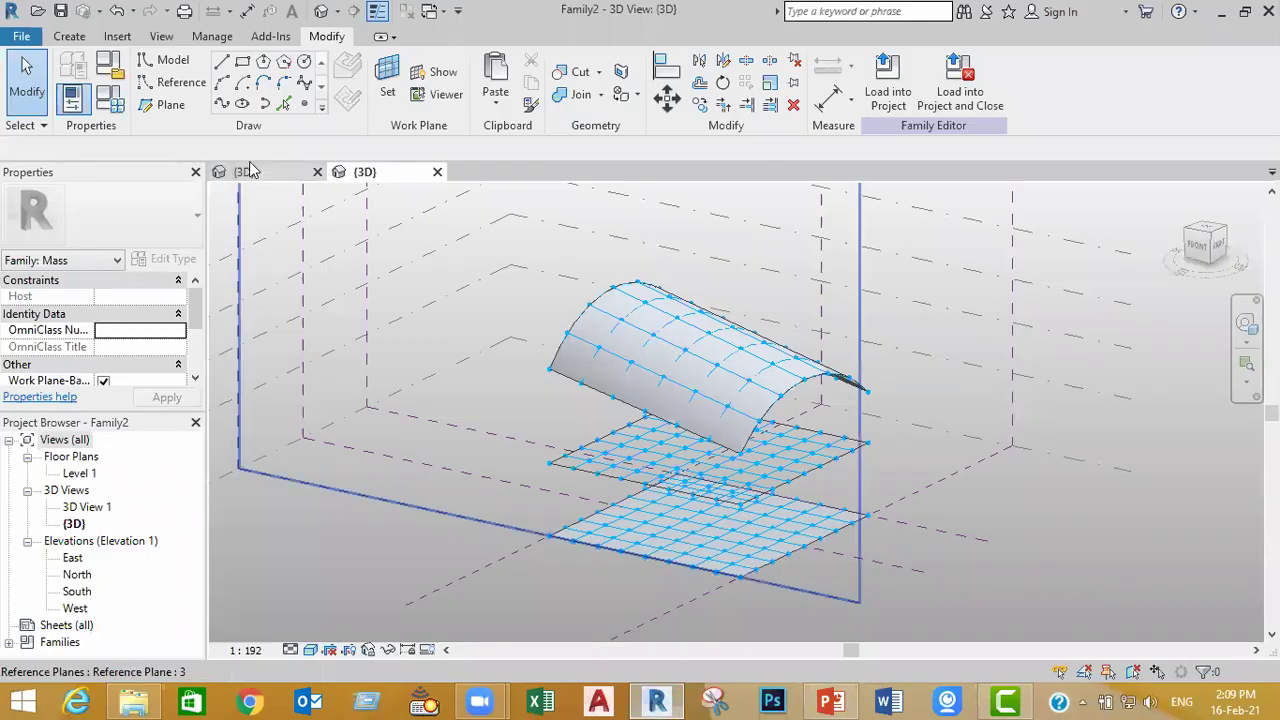
Step: Open the 3D view of the tree column family Family1 and load it into the mass family Family2
left_click(263, 172)
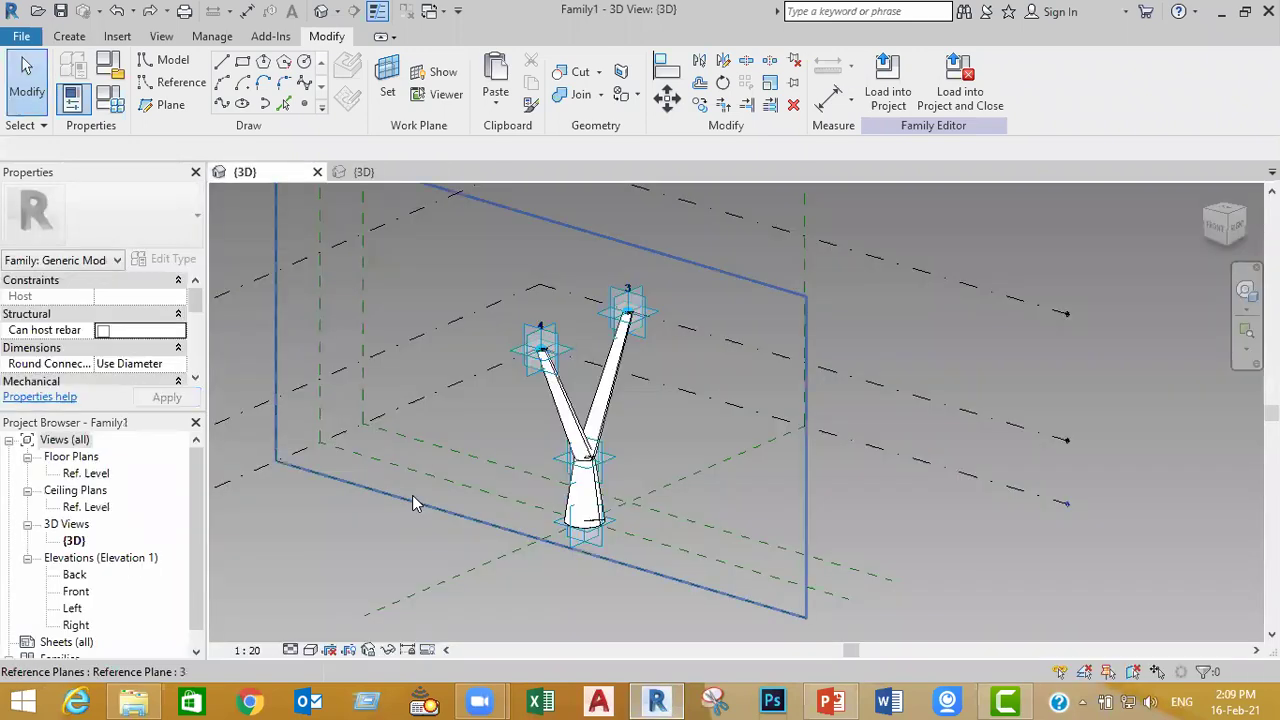
middle_click_drag(553, 521, 560, 522, "shift")
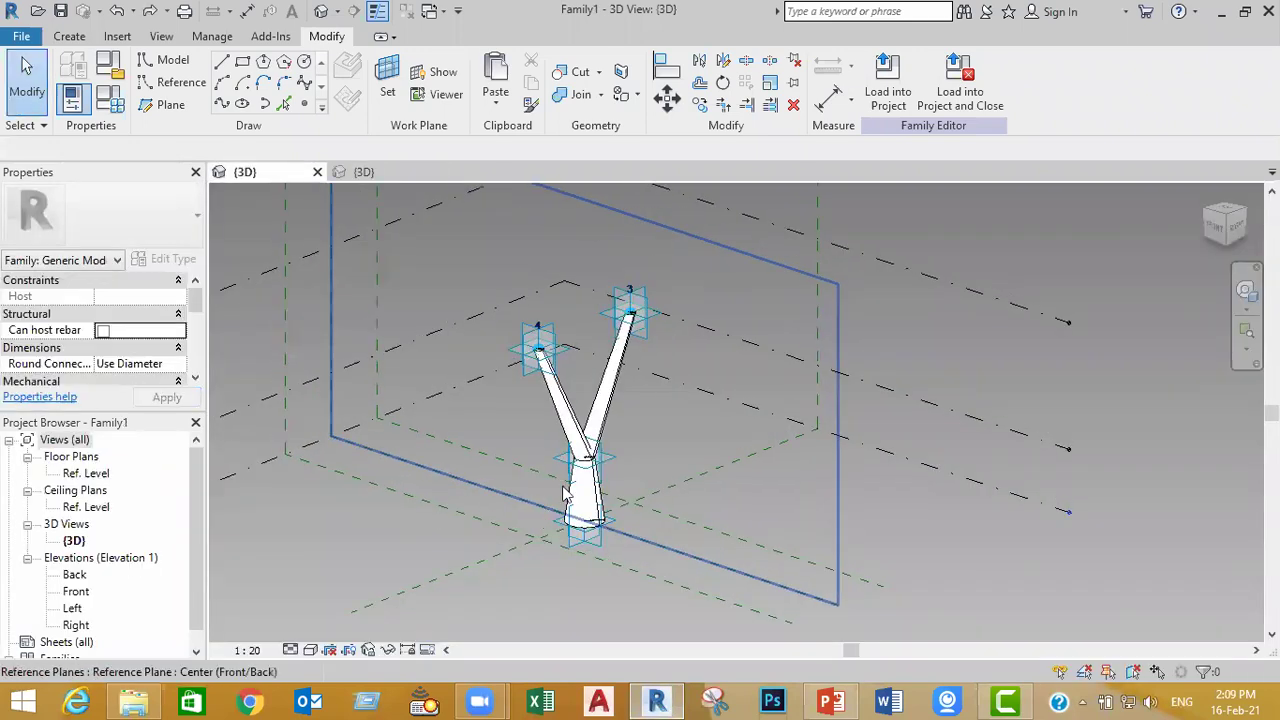
left_click(891, 85)
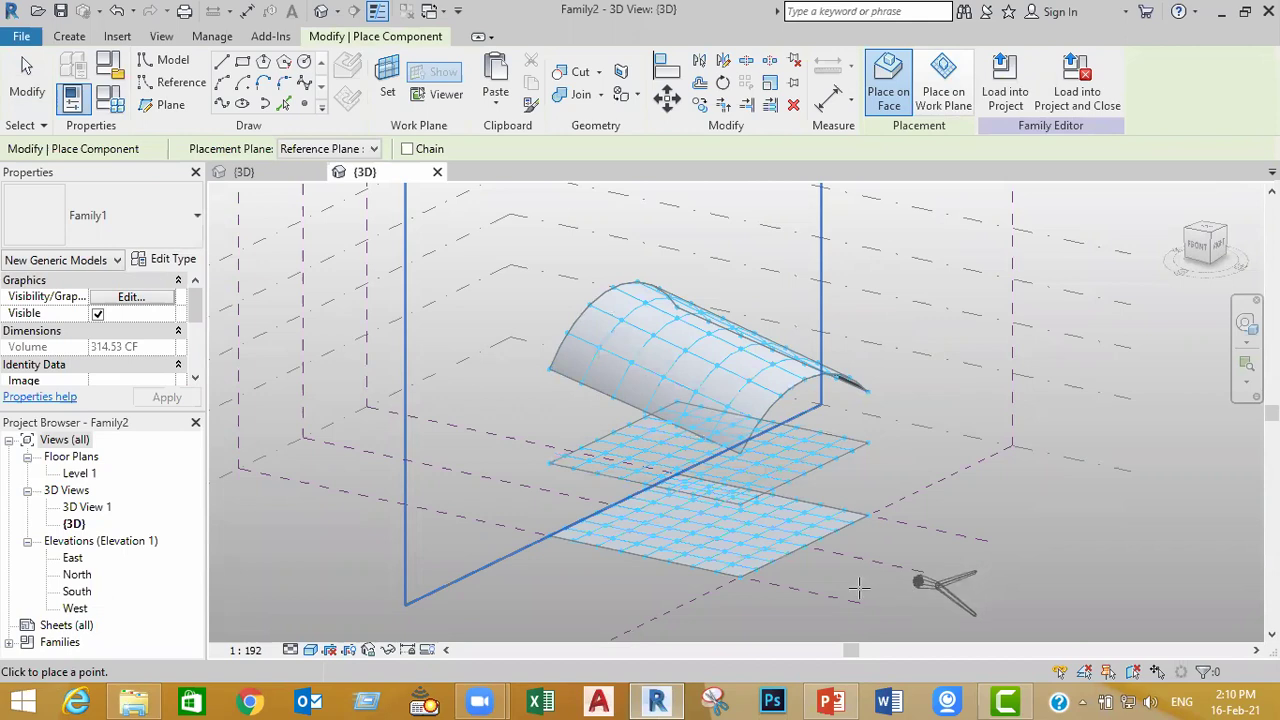
Step: Place the tree column's base point on the lower grid node one cell in from the corner, and its trunk-top point on the upper grid node directly above
scroll(732, 570, "up", 1)
scroll(735, 572, "up", 3)
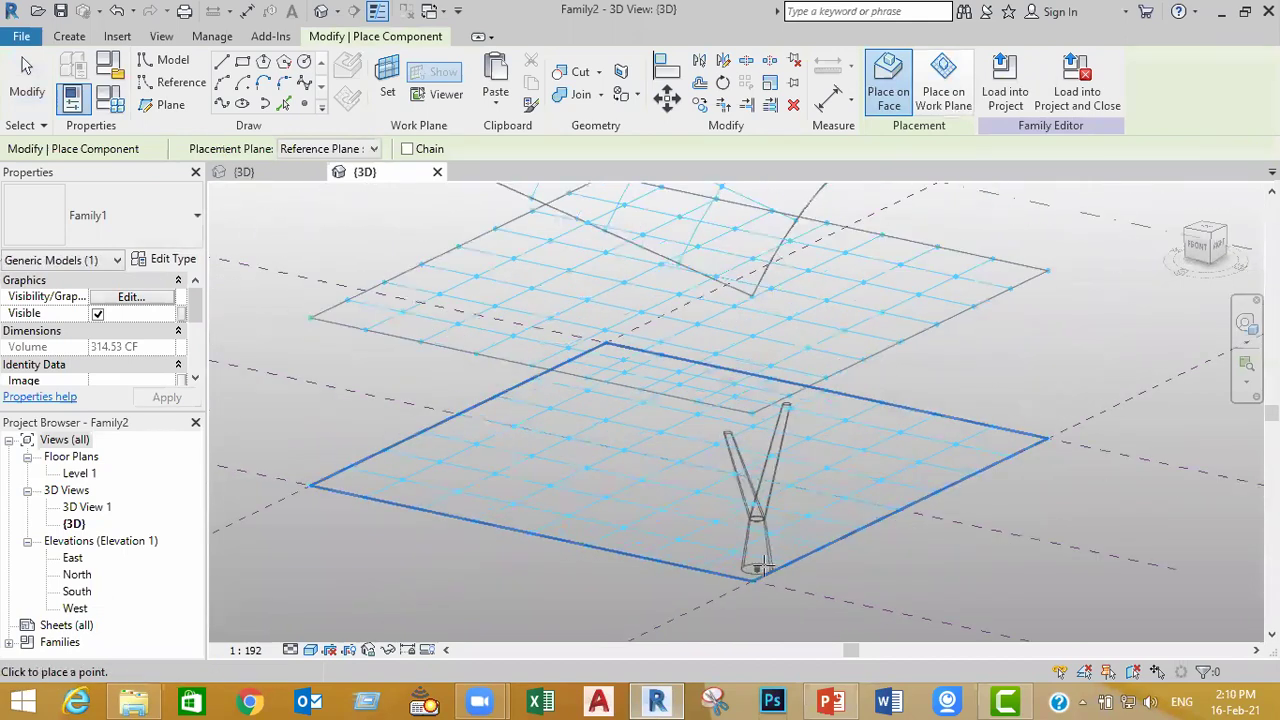
scroll(762, 566, "up", 3)
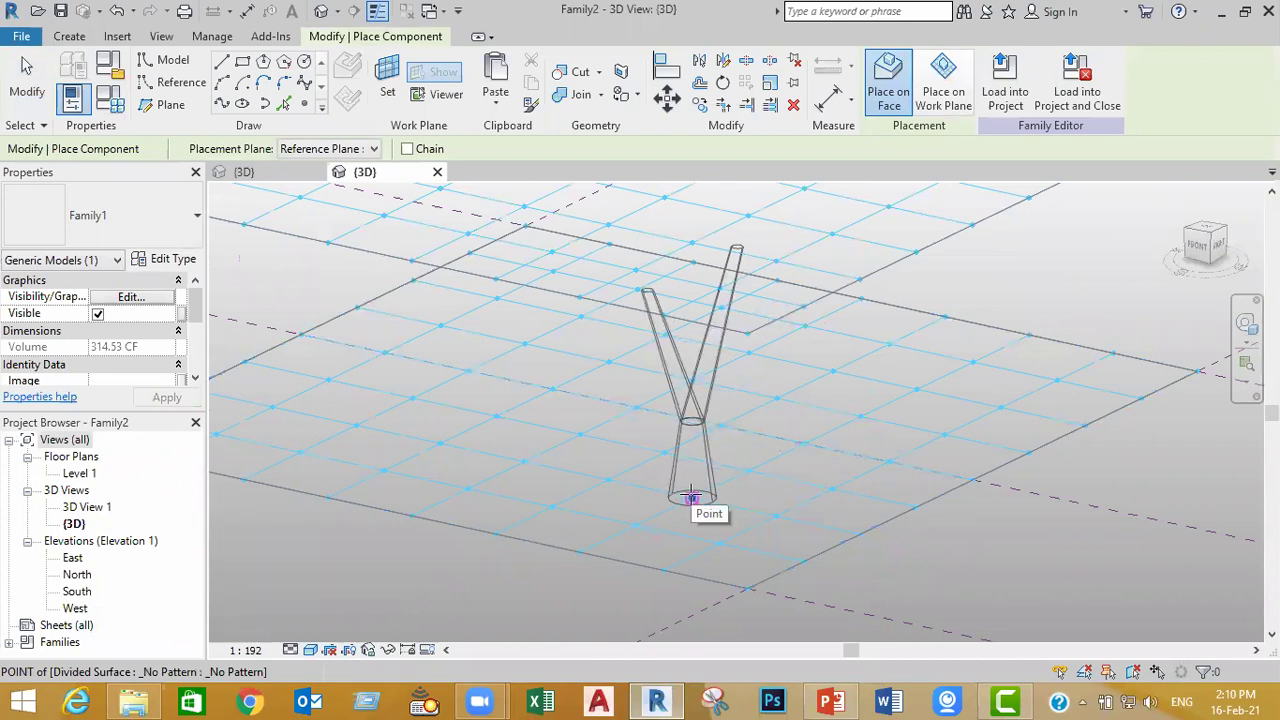
left_click(721, 544)
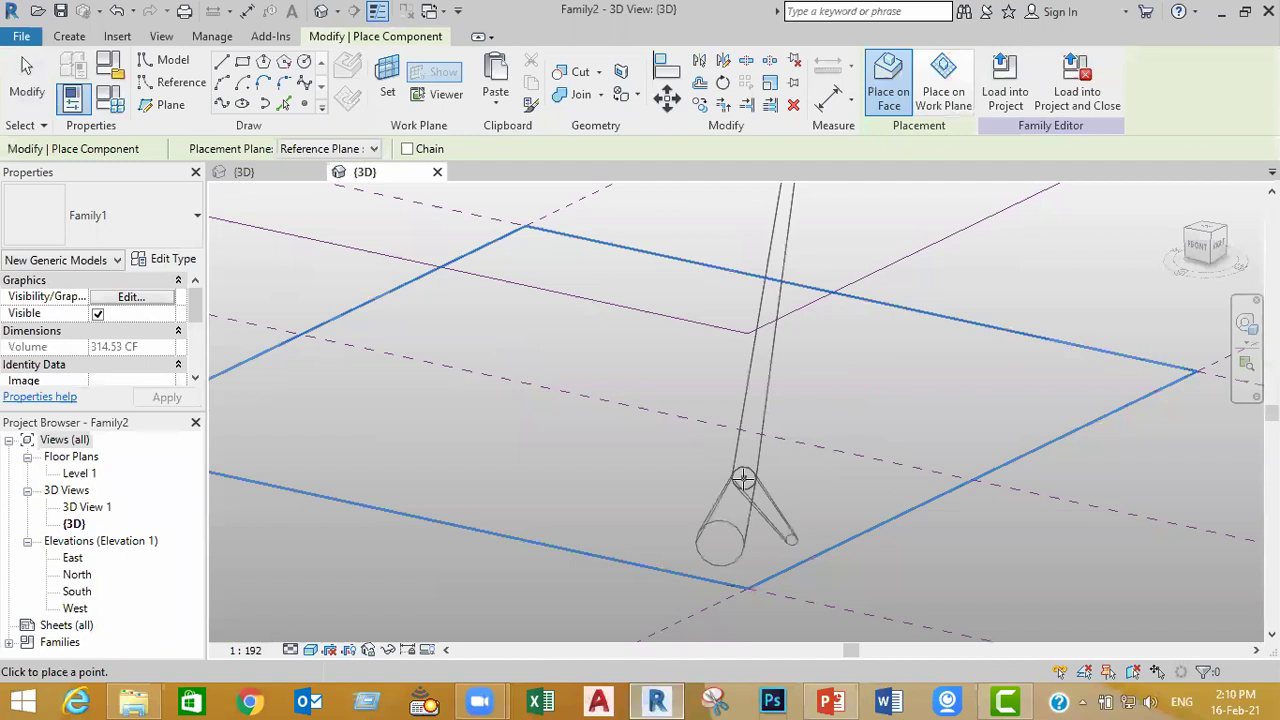
scroll(743, 479, "down", 1)
middle_click_drag(782, 535, 812, 552, "shift")
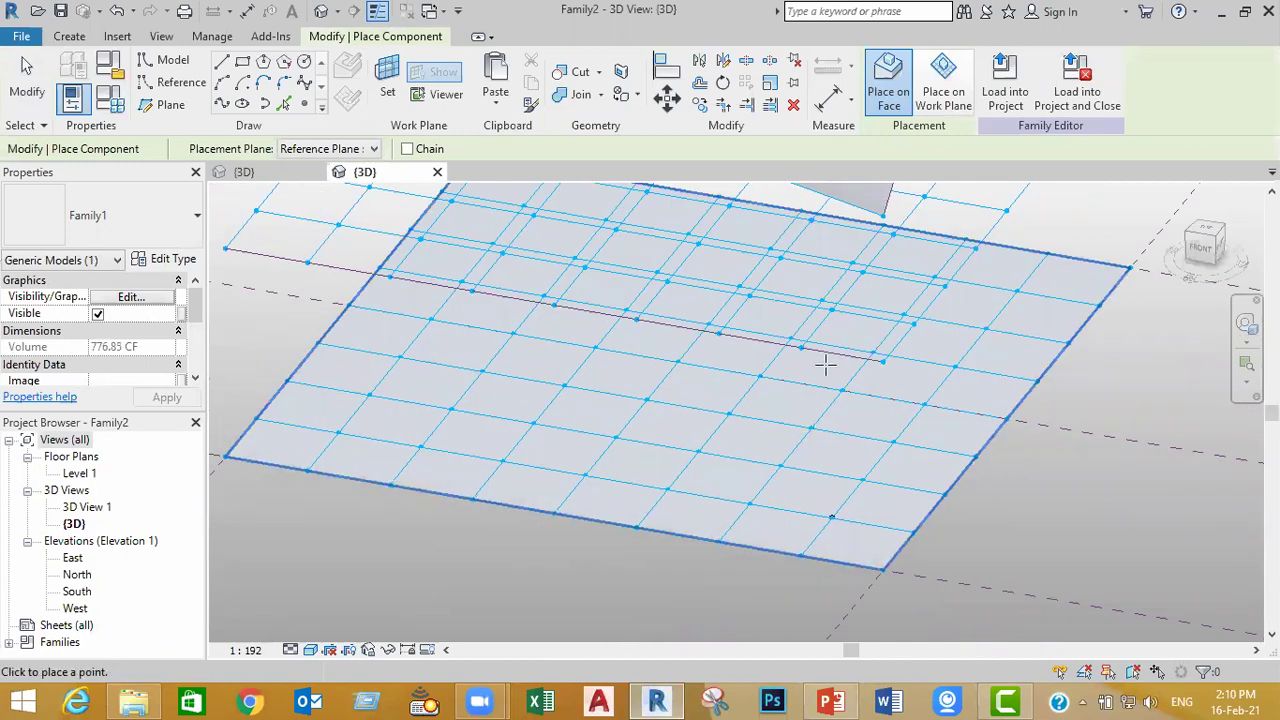
left_click(831, 309)
middle_click_drag(904, 458, 940, 390, "shift")
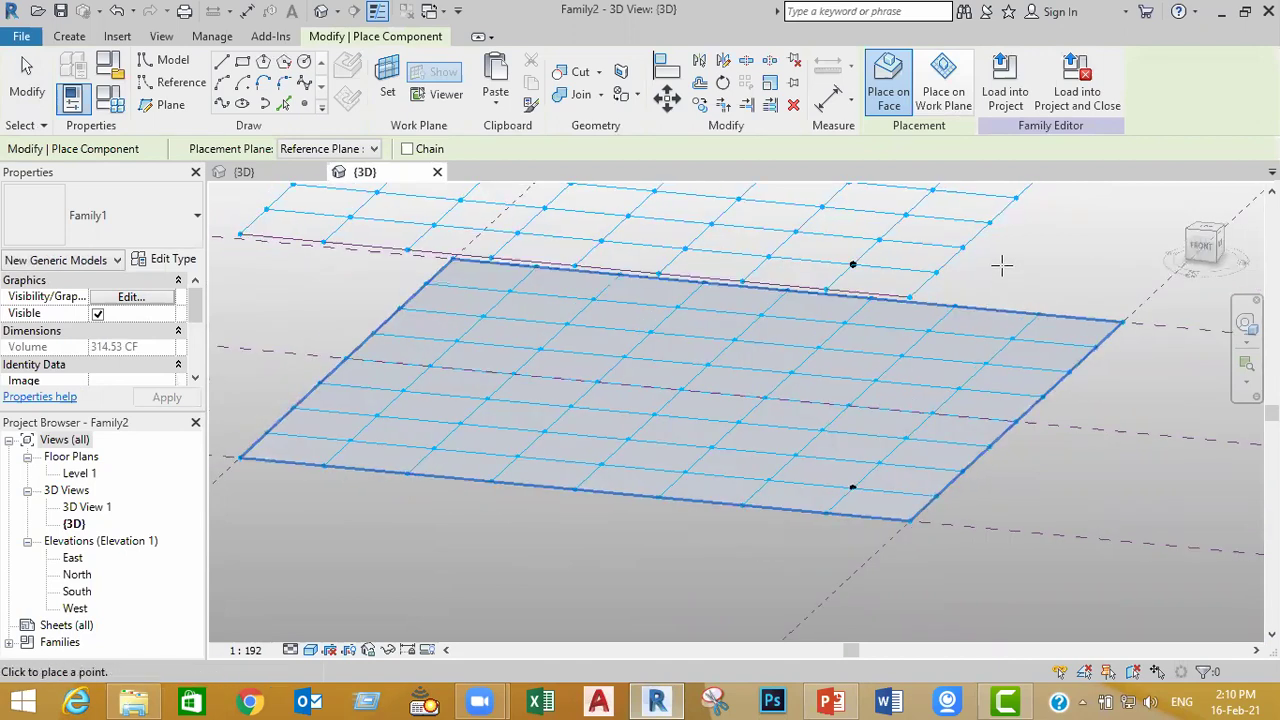
Step: Place the column's two branch points on roof nodes, one on the roof's end edge and one inside the surface, and end placement
scroll(1001, 265, "down", 2)
middle_click_drag(997, 266, 880, 429)
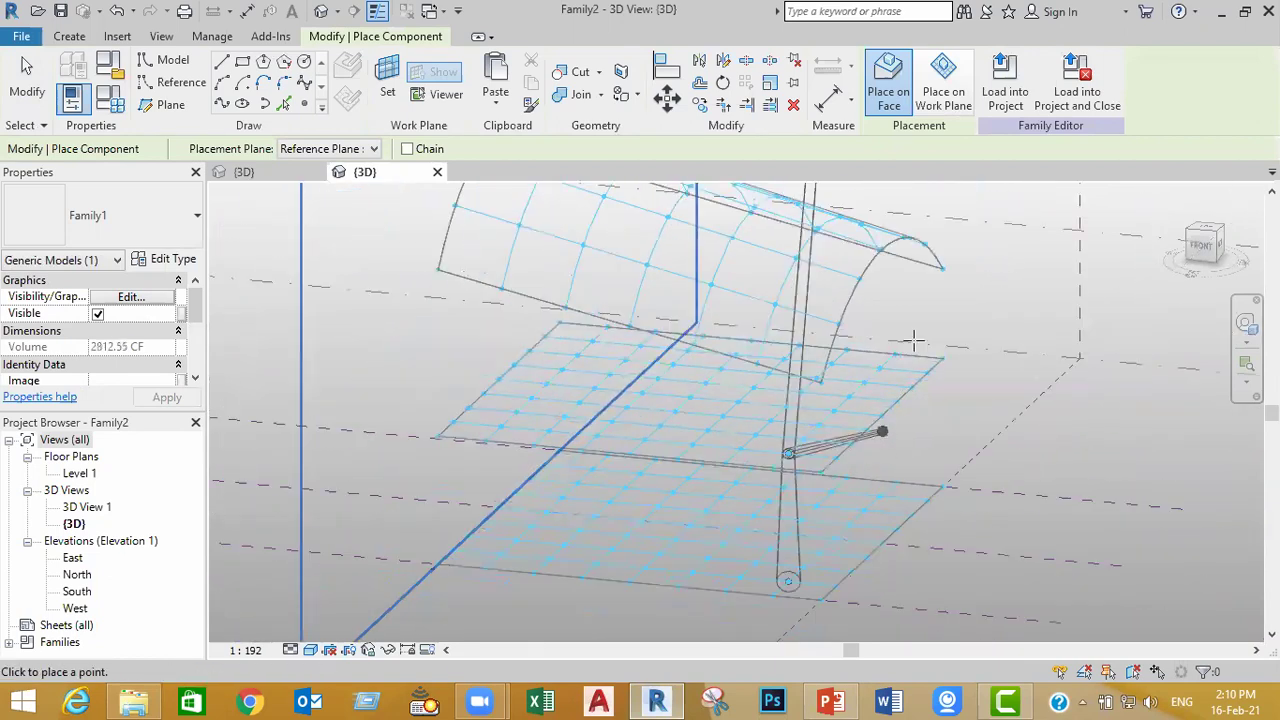
key("ctrl+z")
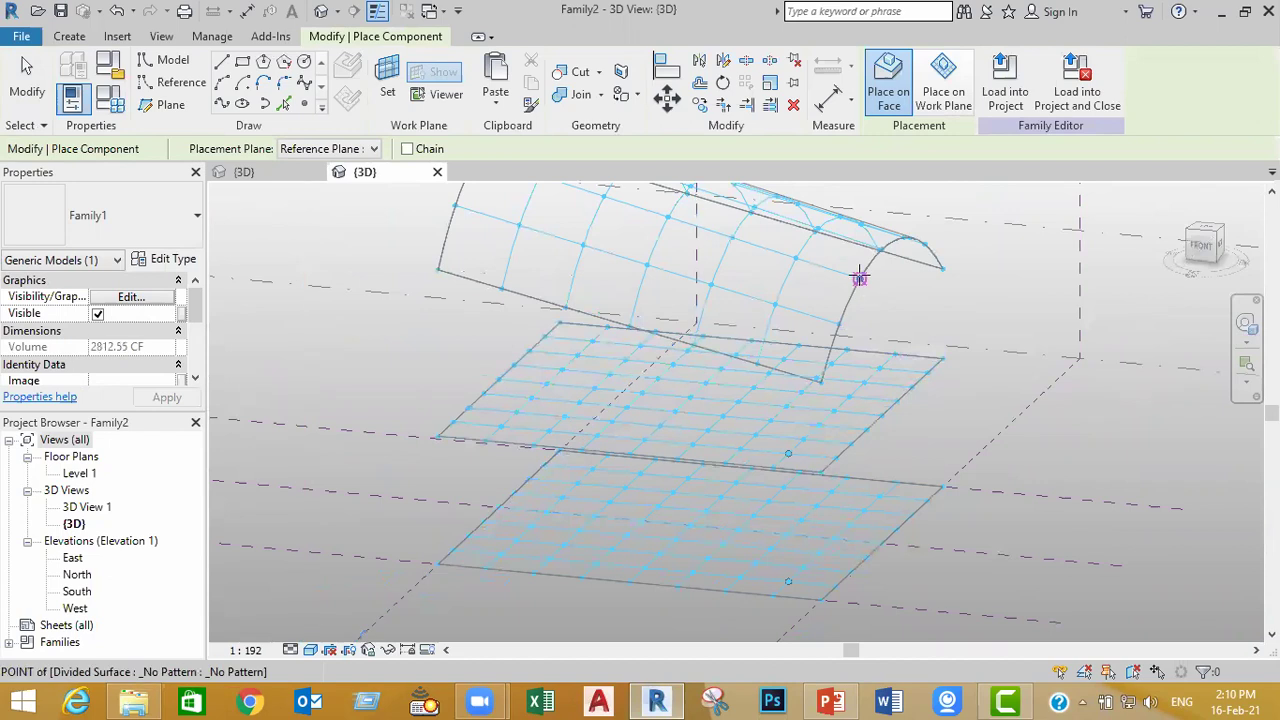
left_click(859, 279)
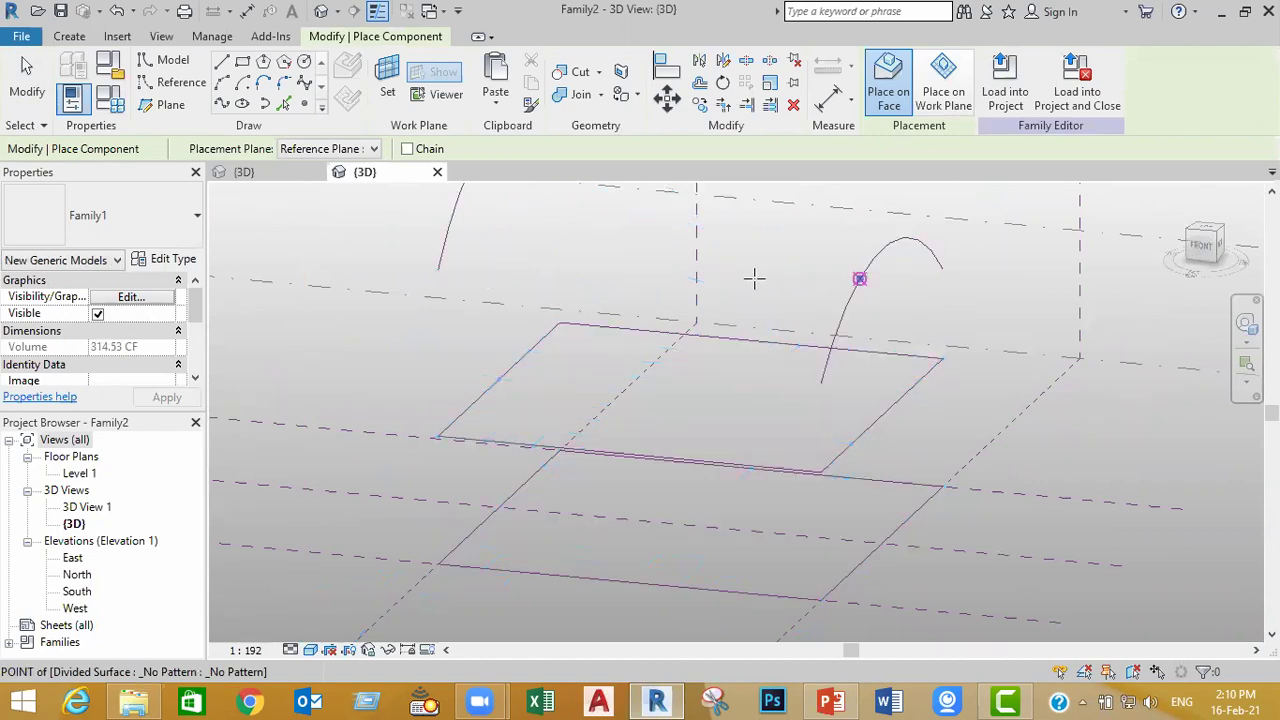
left_click(710, 284)
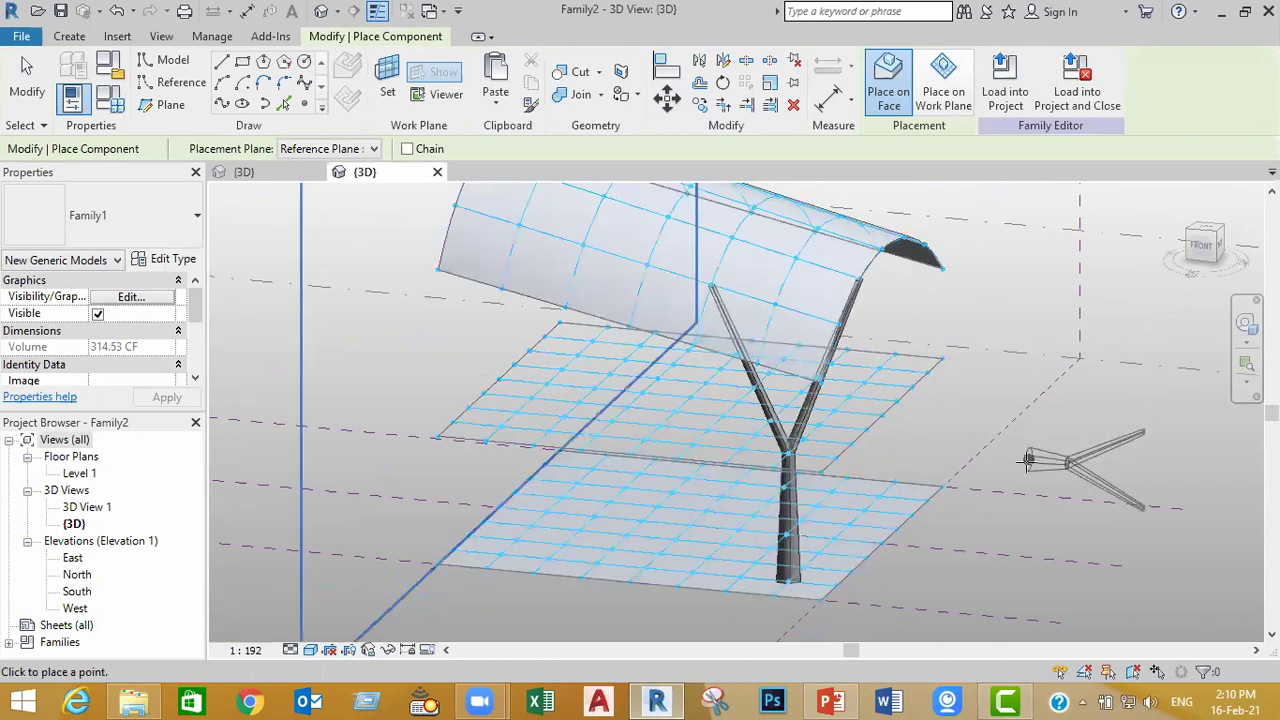
key("Escape")
key("Escape")
Step: Locate the Family1 type among the Generic Models families of the mass family
middle_click_drag(1025, 478, 1109, 490, "shift")
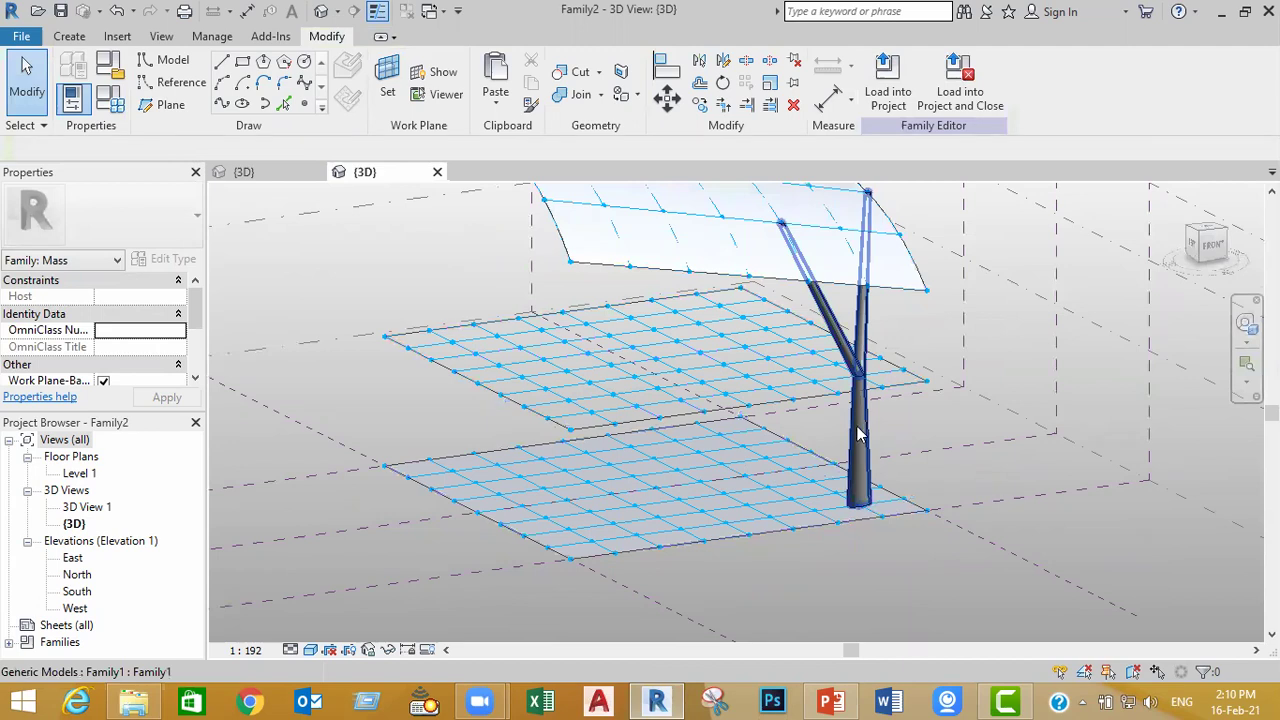
middle_click_drag(770, 480, 848, 571)
middle_click_drag(726, 438, 742, 420)
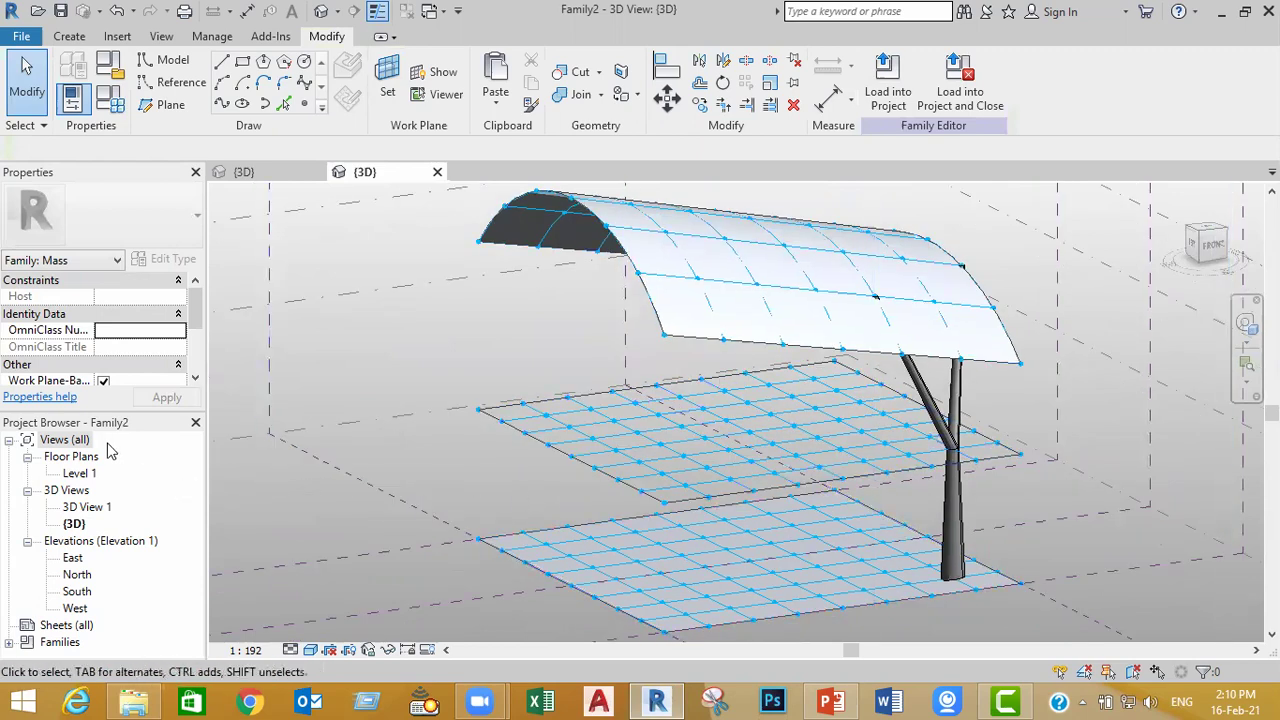
left_click(55, 645)
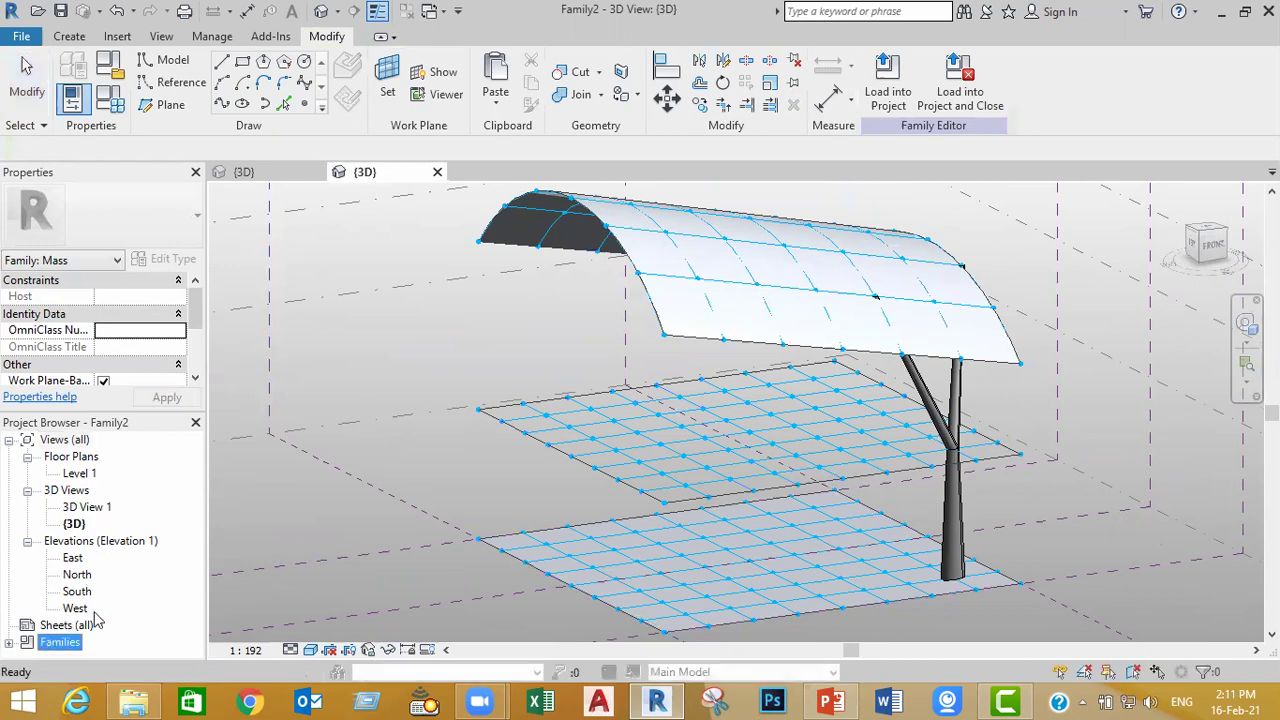
left_click(9, 644)
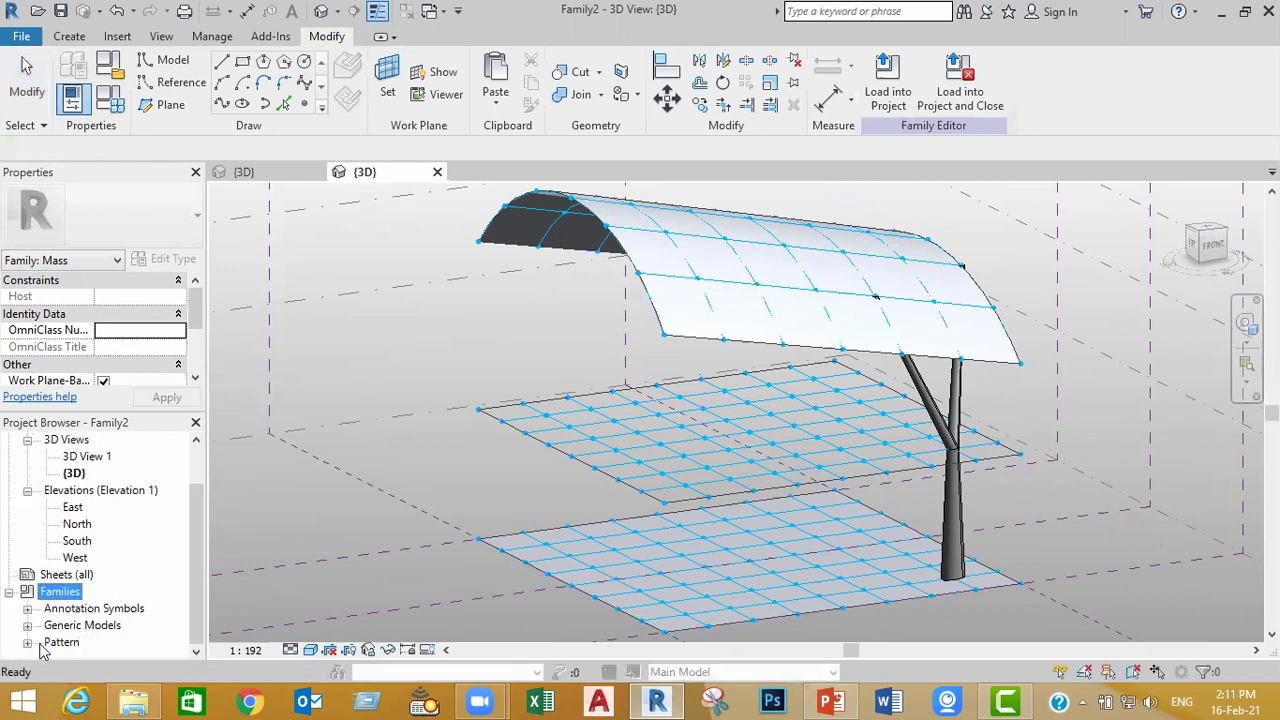
left_click(64, 627)
left_click(28, 626)
left_click(84, 643)
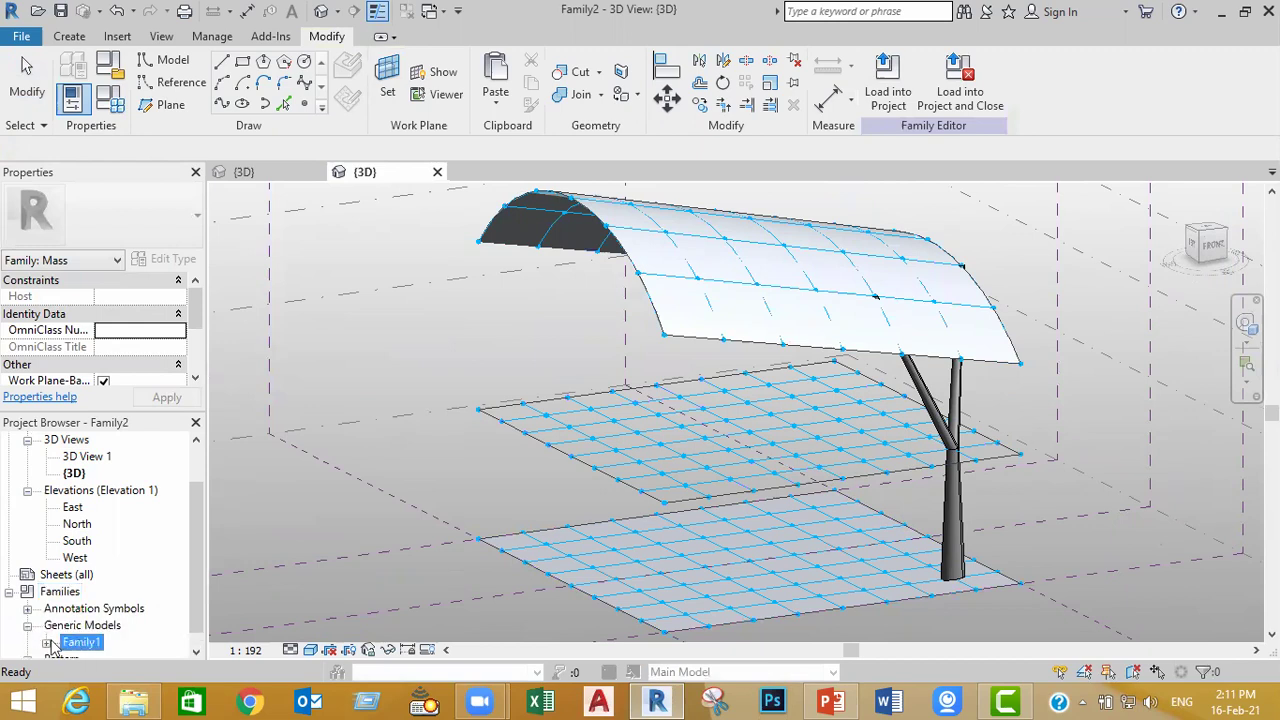
left_click(46, 643)
left_click(100, 642)
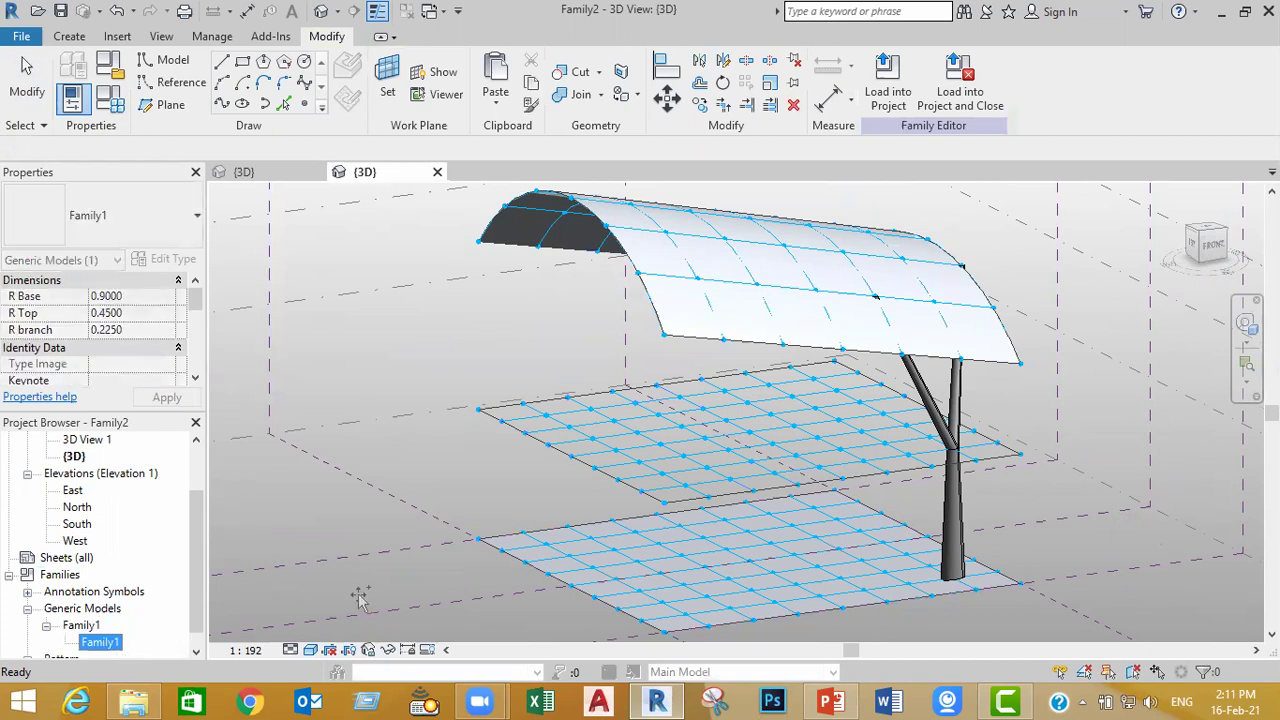
Step: Try to place a second Family1 tree column from a lower grid node near the opposite corner through the upper grid node above it
left_click_drag(508, 610, 520, 580)
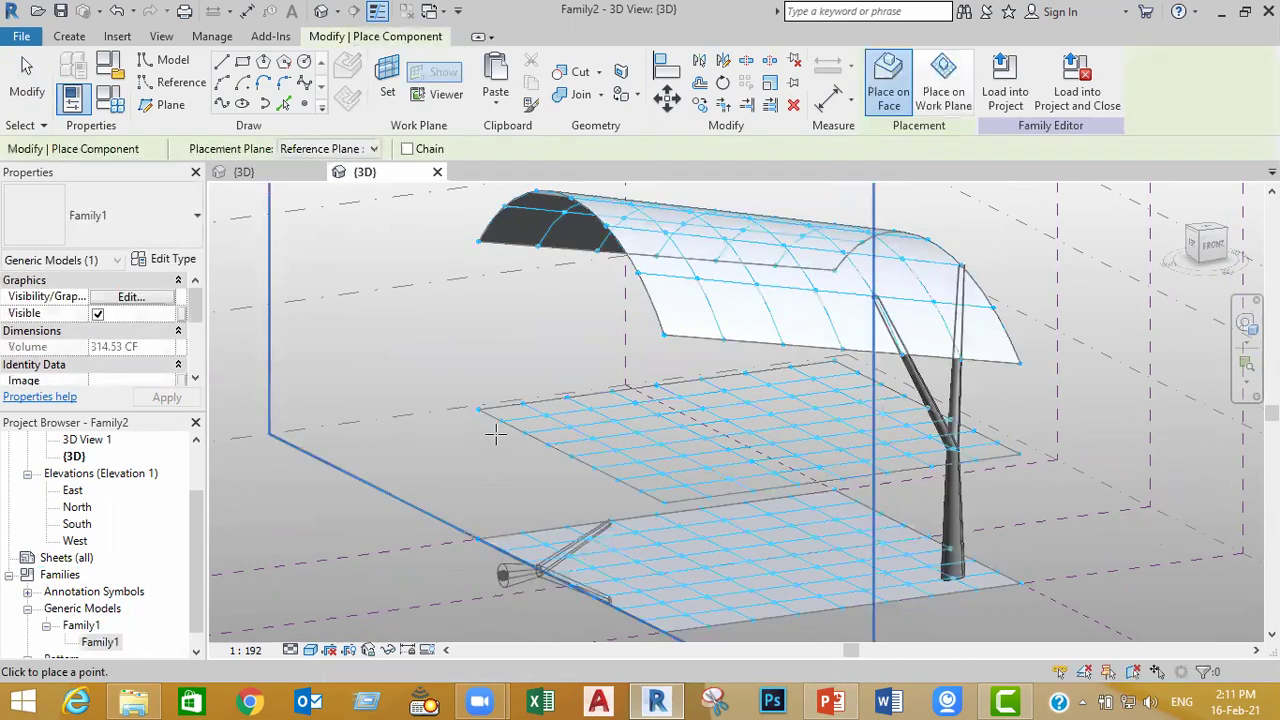
scroll(712, 615, "up", 5)
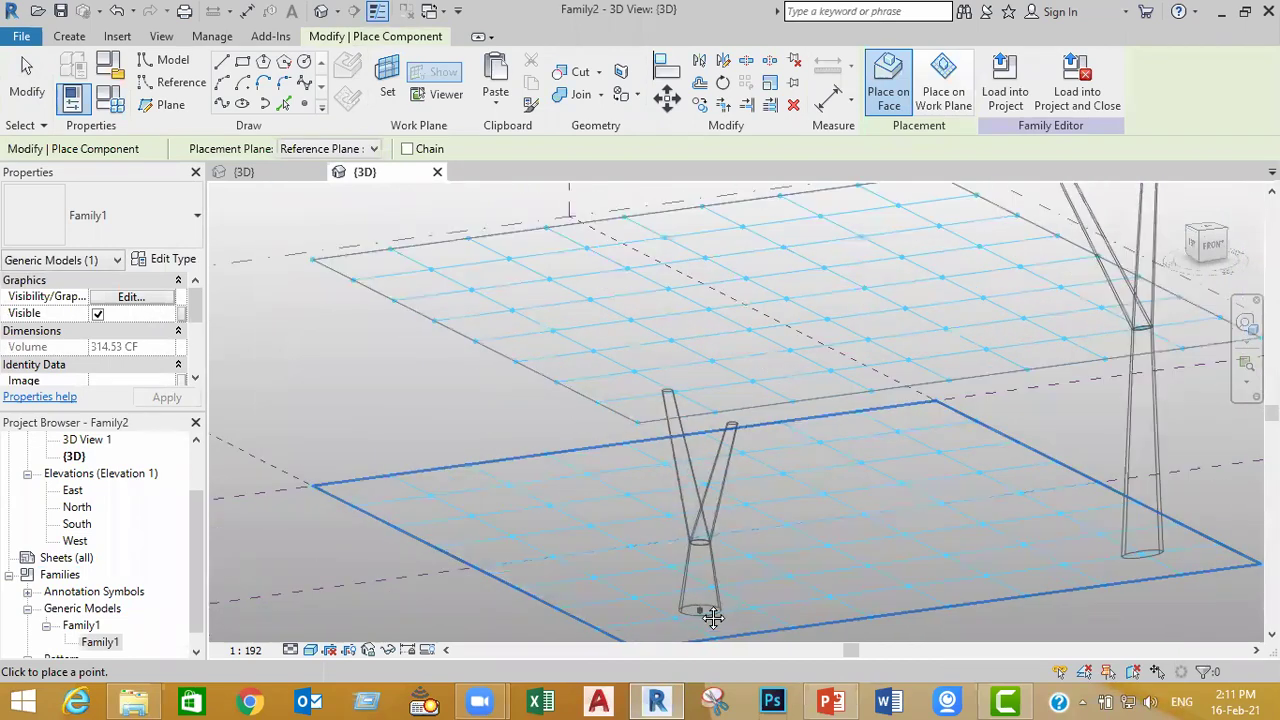
scroll(716, 500, "up", 3)
scroll(633, 475, "up", 2)
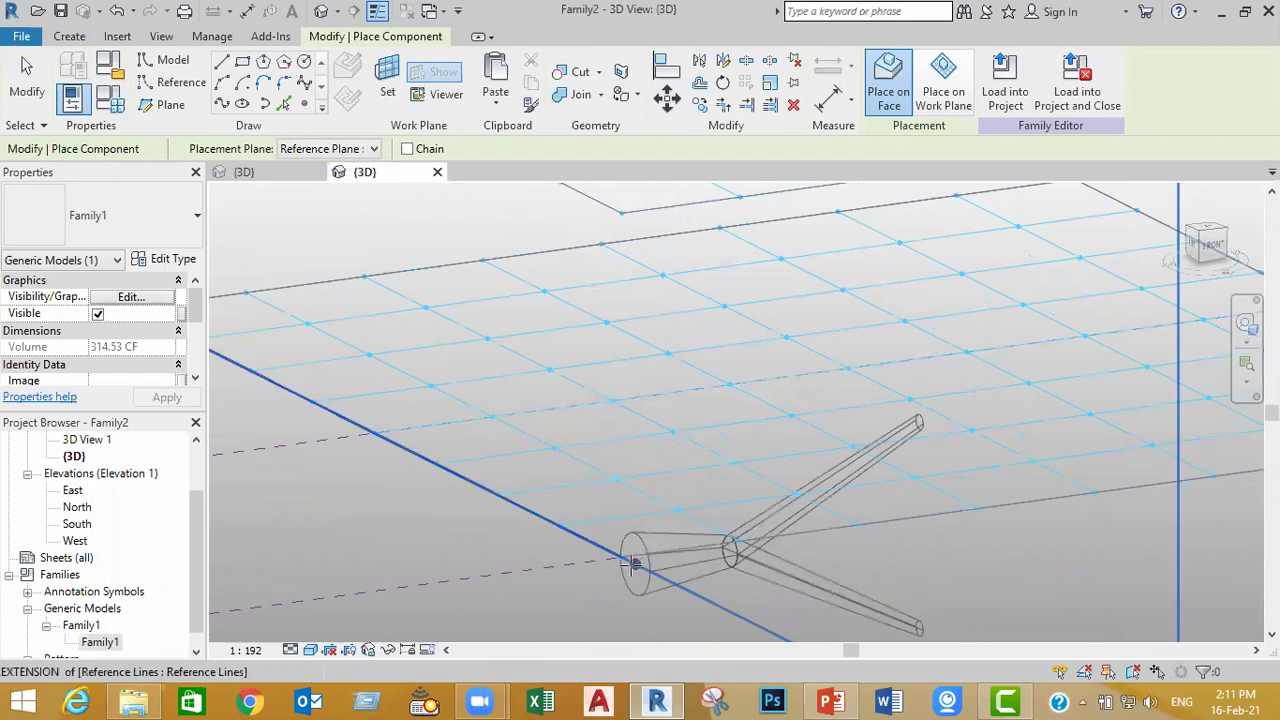
scroll(625, 478, "down", 3)
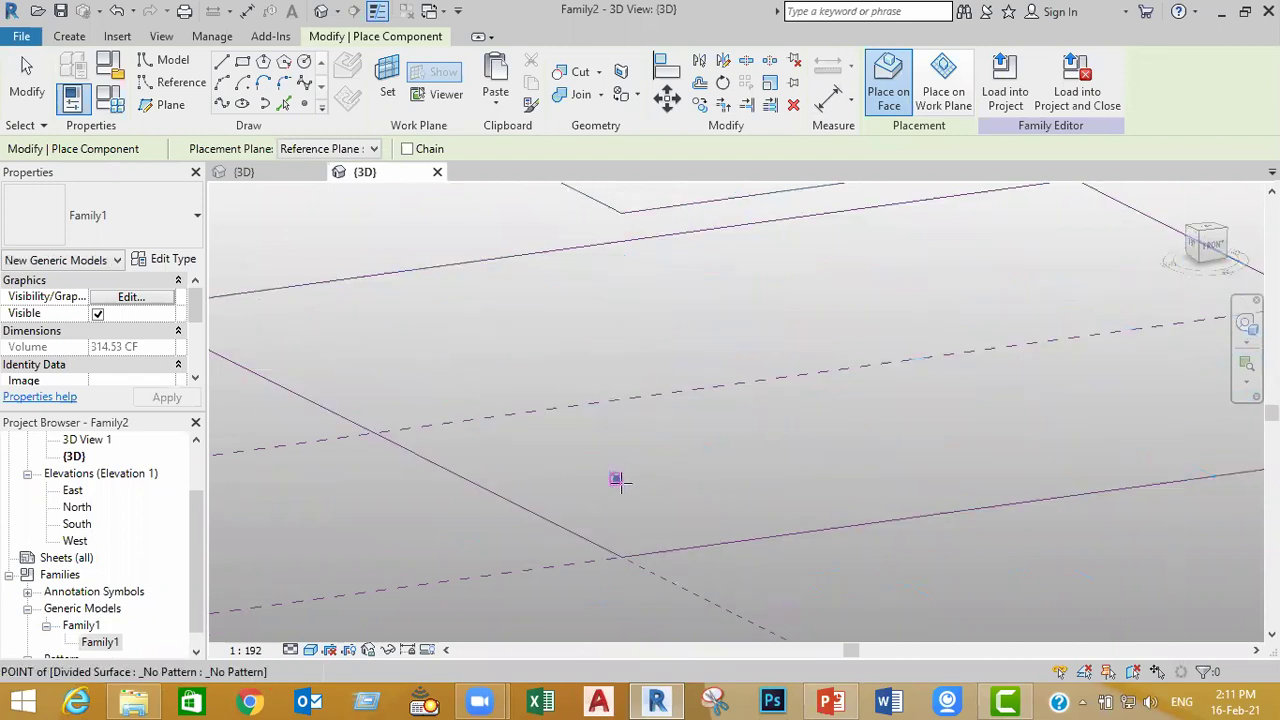
middle_click_drag(625, 478, 629, 561)
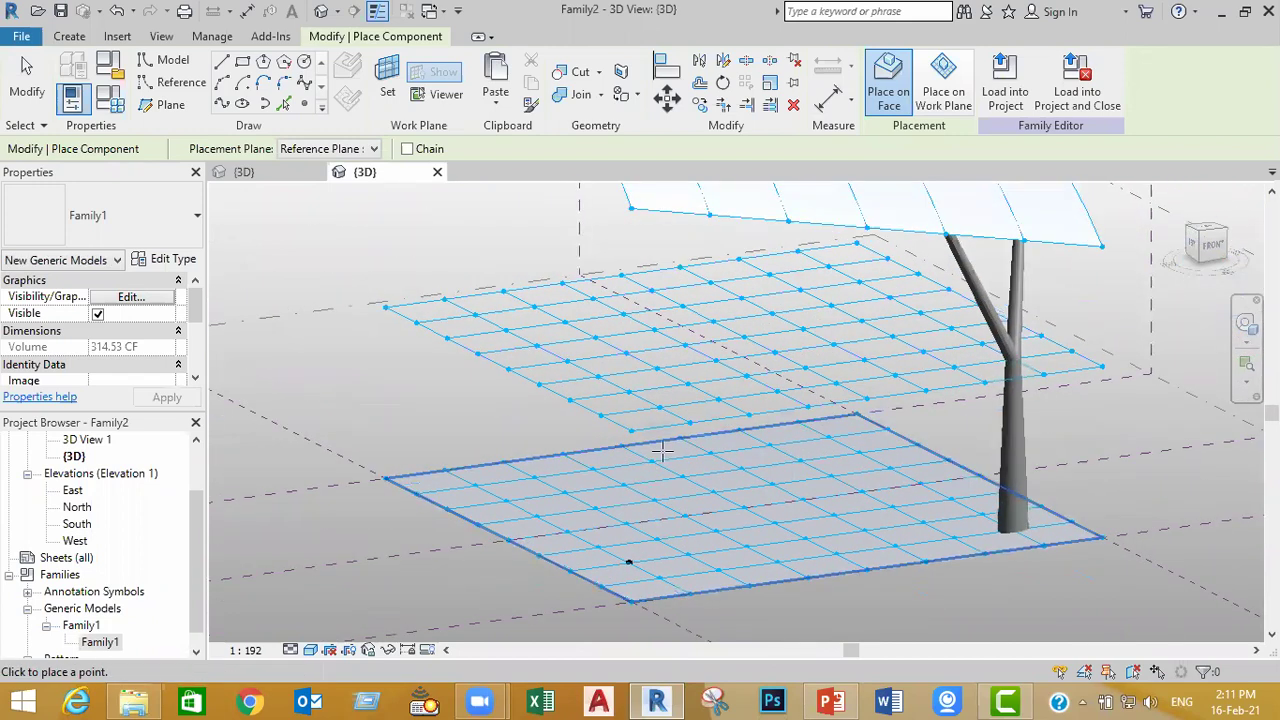
left_click(629, 392)
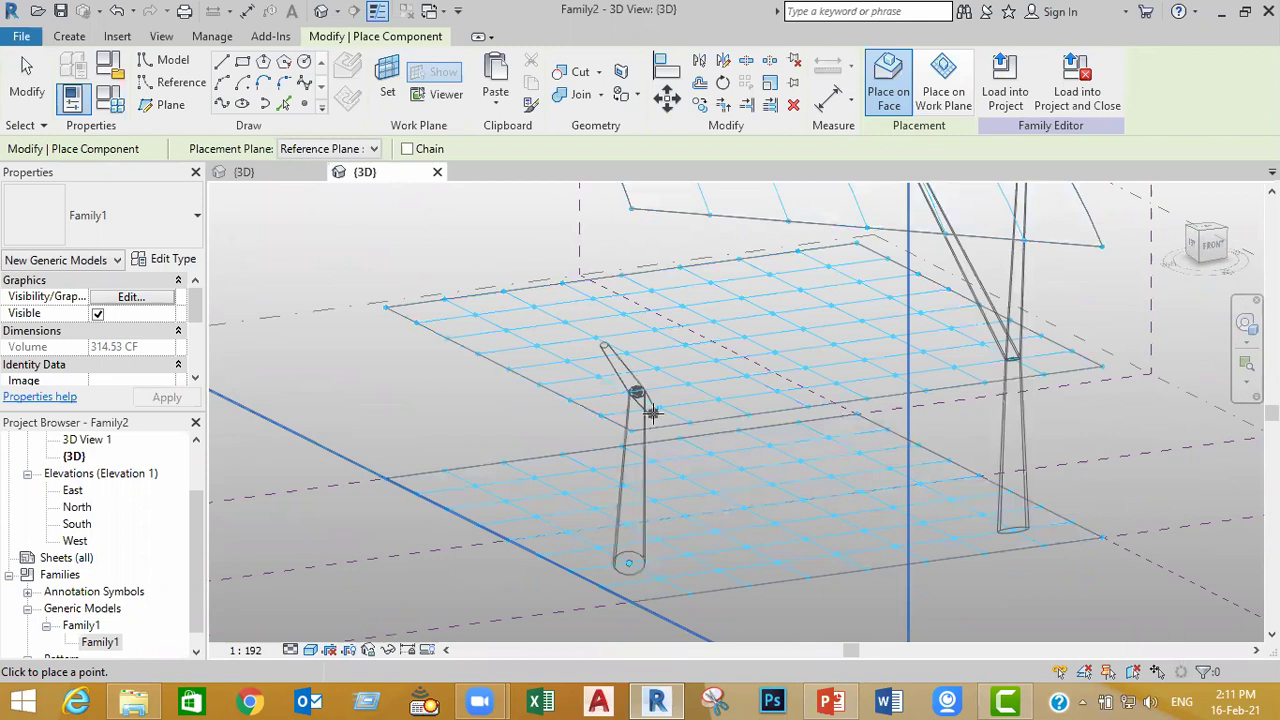
left_click(763, 472)
left_click(784, 421)
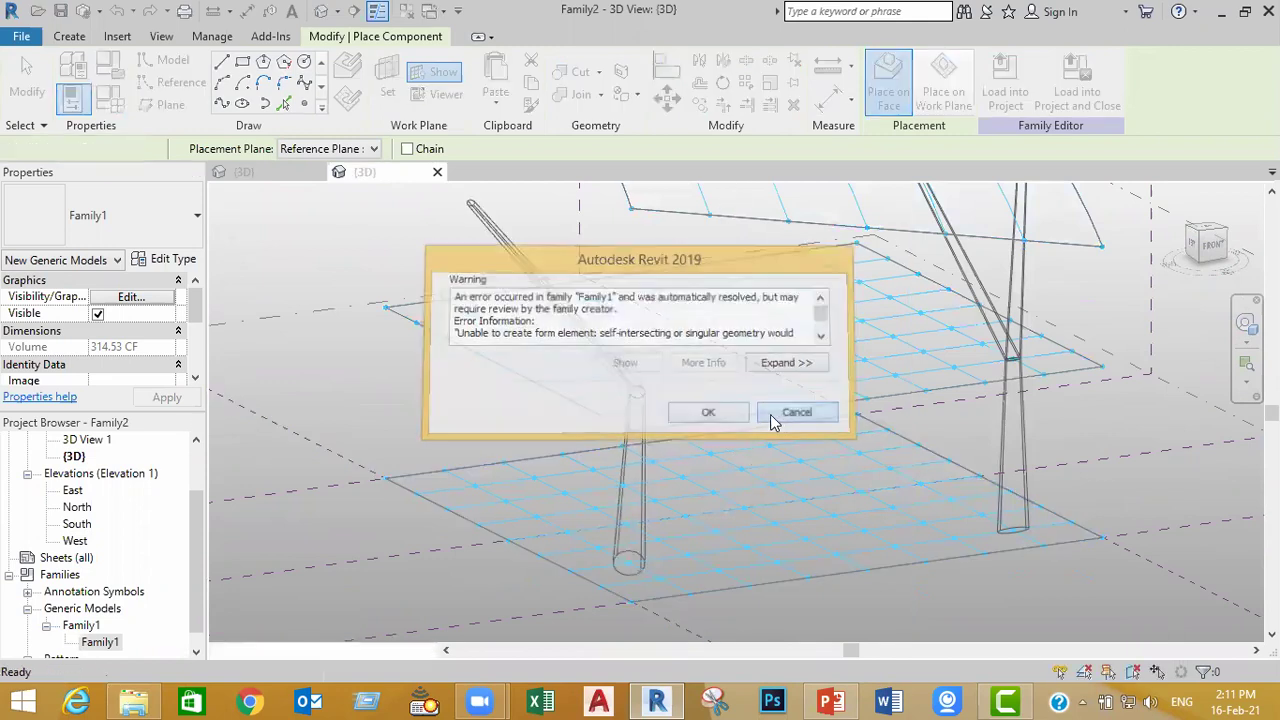
middle_click_drag(602, 575, 629, 522)
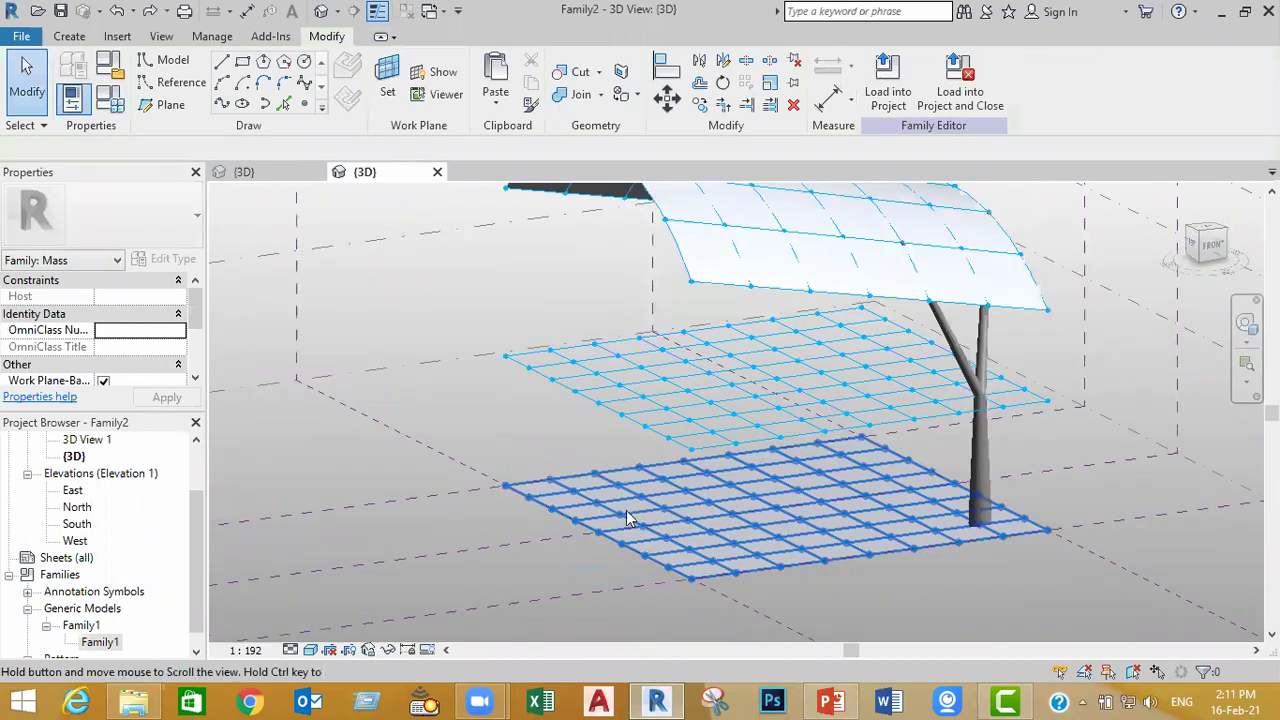
Step: Place a second Family1 tree column on vertically aligned lower and upper grid nodes near the opposite corner, branching to nodes on the roof's lower and end edges
left_click(101, 642)
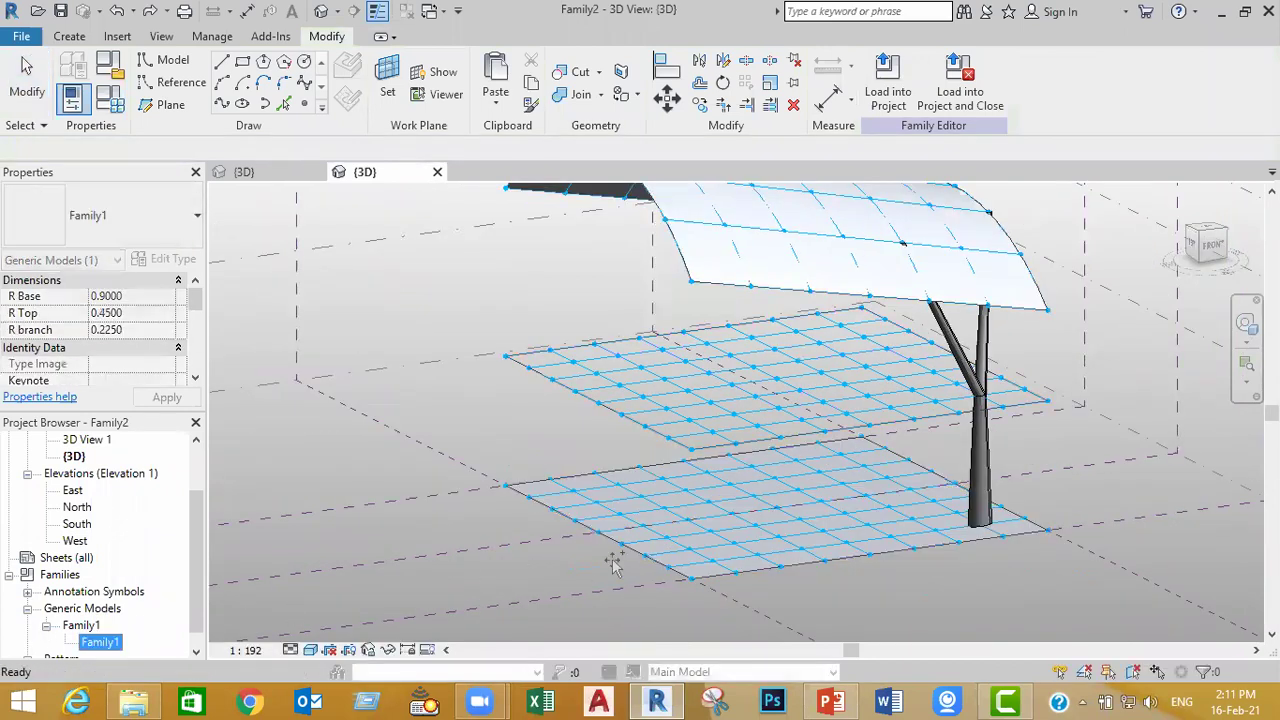
left_click_drag(572, 556, 641, 552)
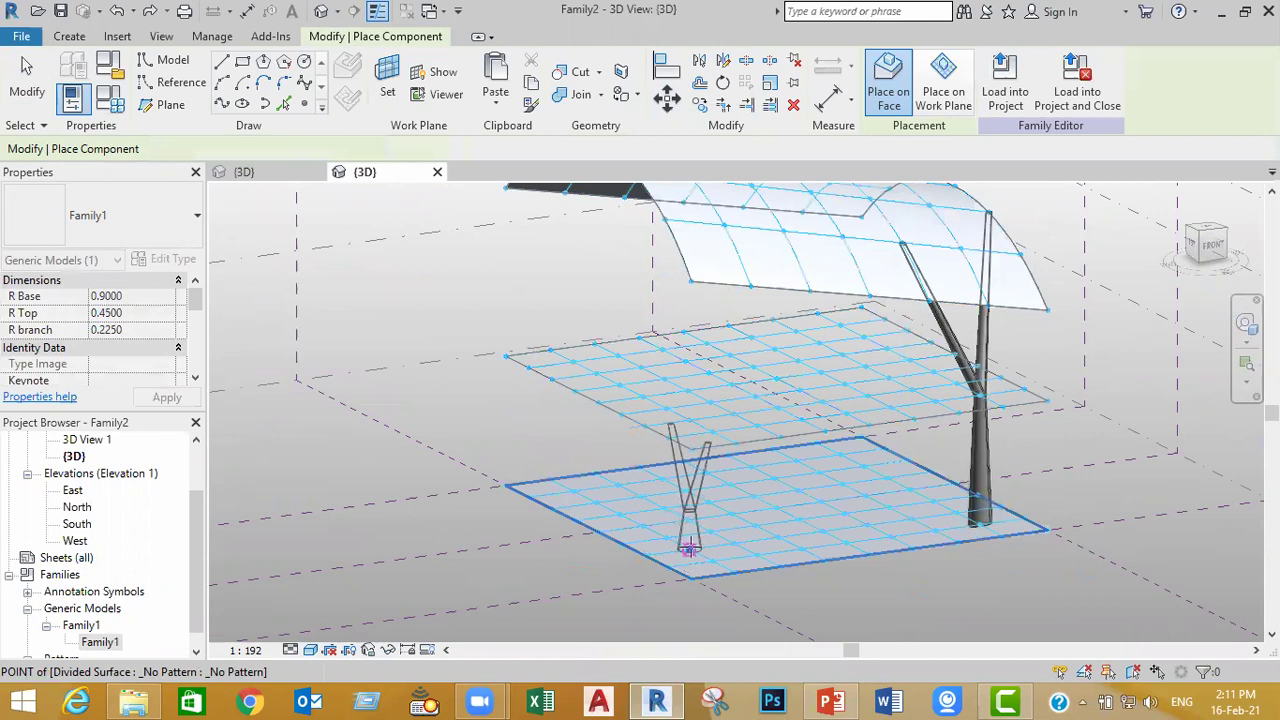
left_click(689, 549)
left_click(690, 421)
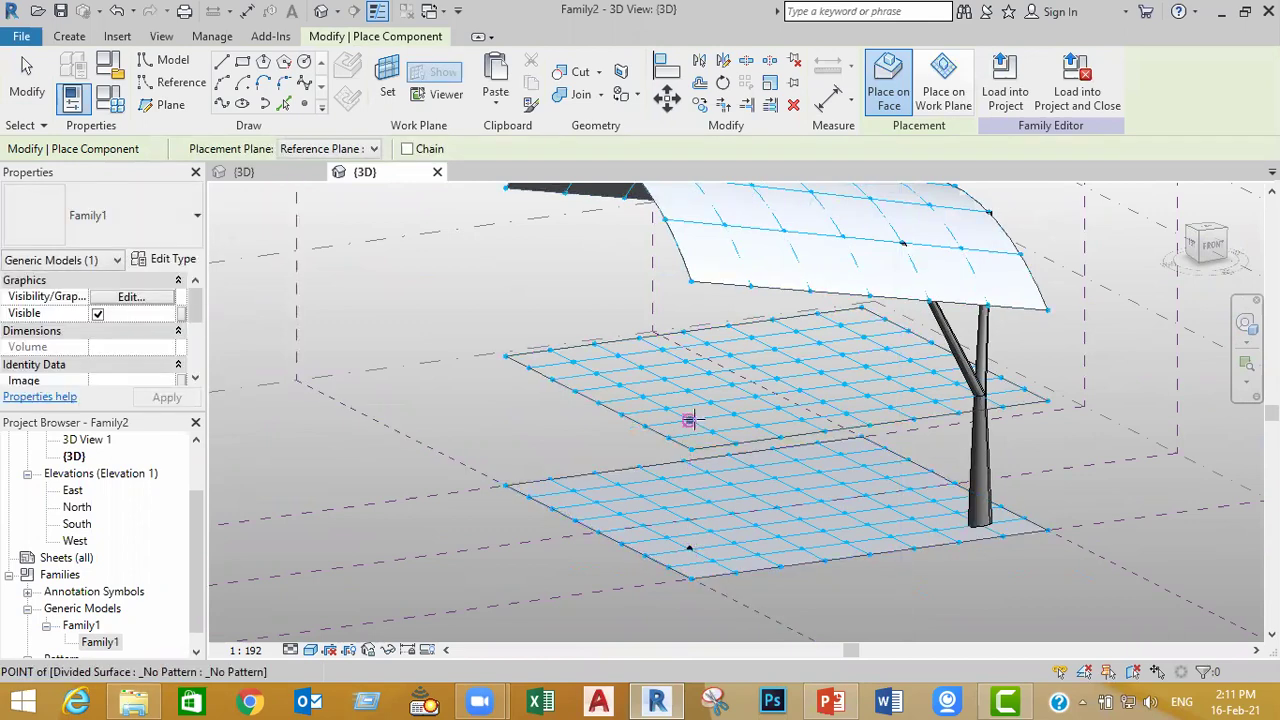
scroll(709, 340, "up", 1)
middle_click_drag(711, 345, 723, 483)
left_click(826, 446)
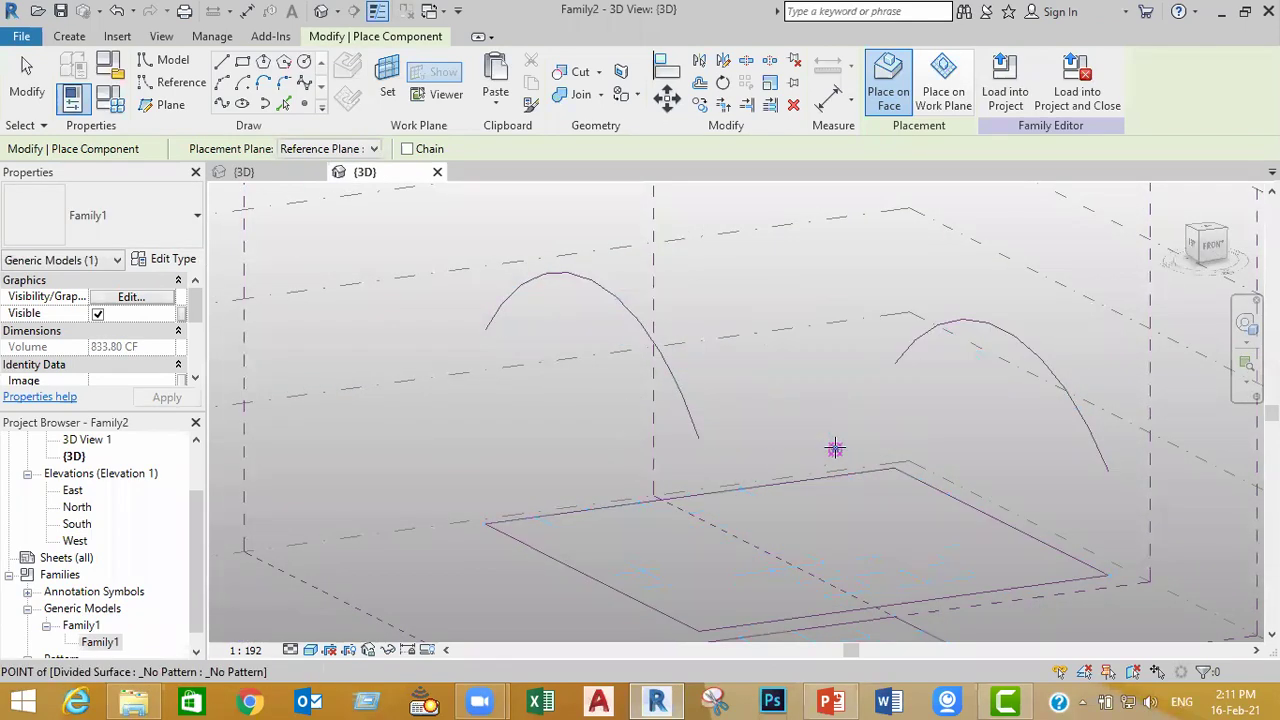
left_click(668, 367)
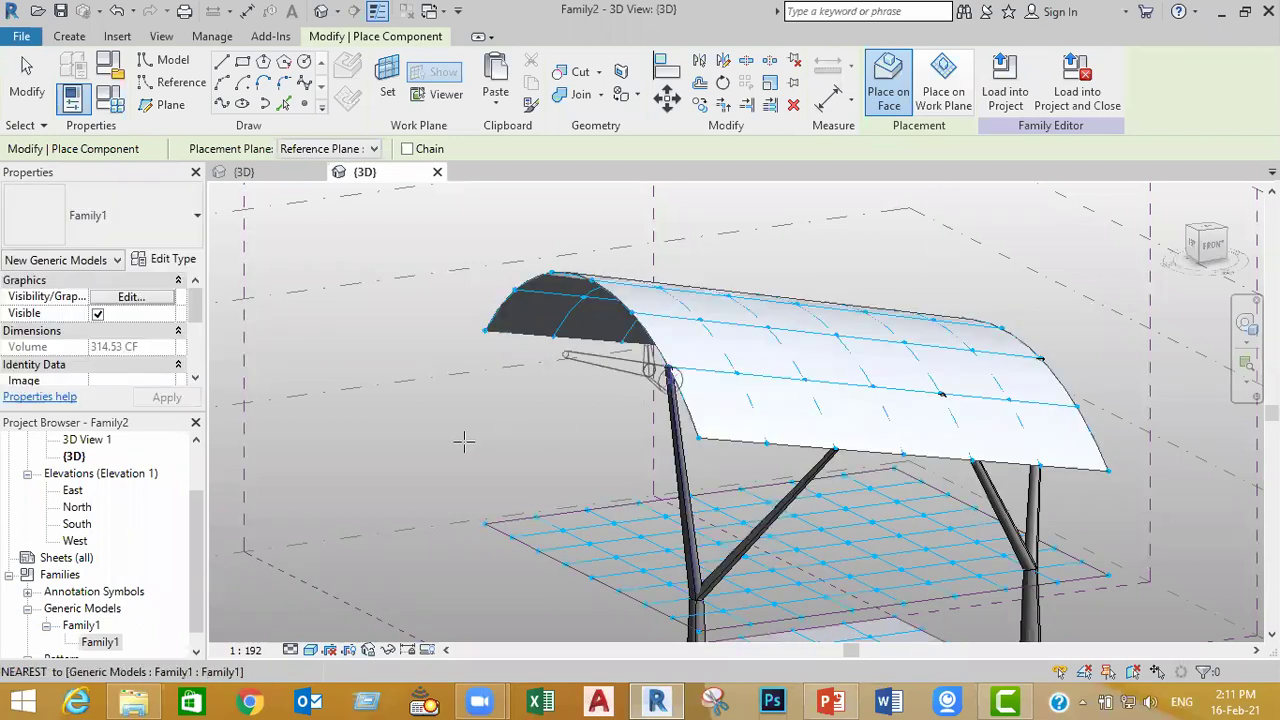
Step: End column placement and examine from several sides how the two tree columns meet the roof
scroll(474, 437, "down", 4)
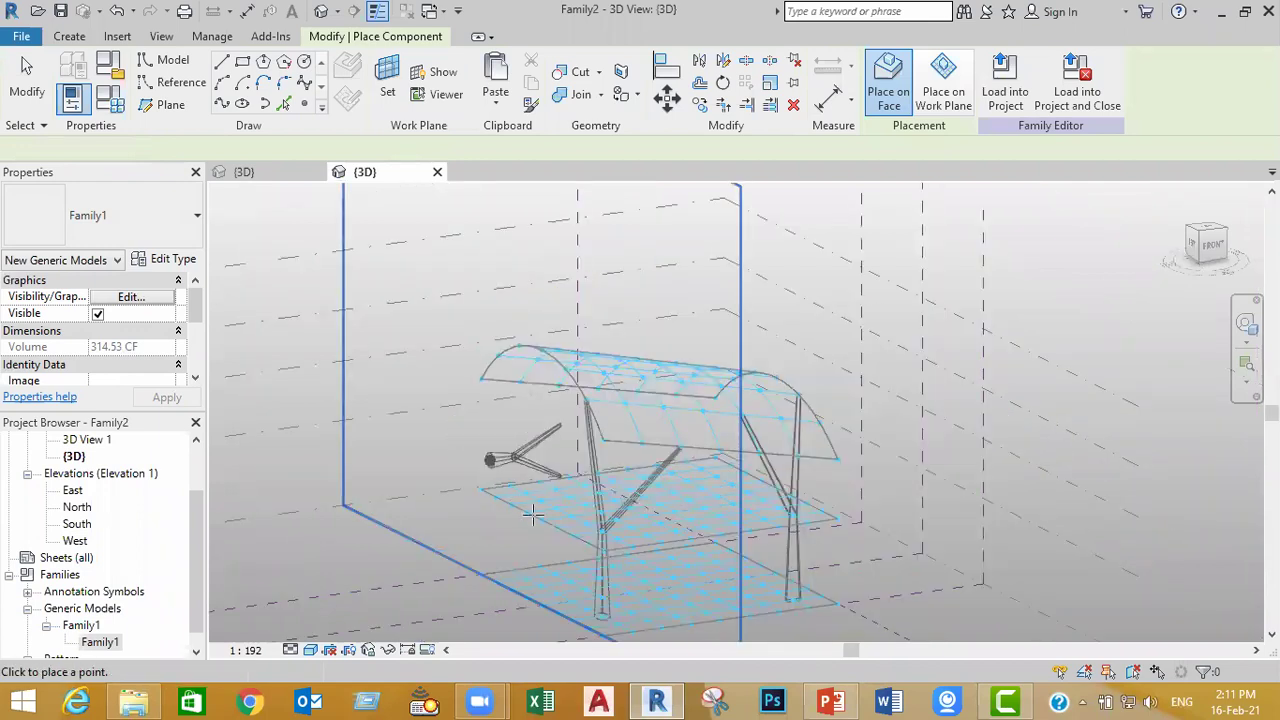
middle_click_drag(889, 557, 1086, 517, "shift")
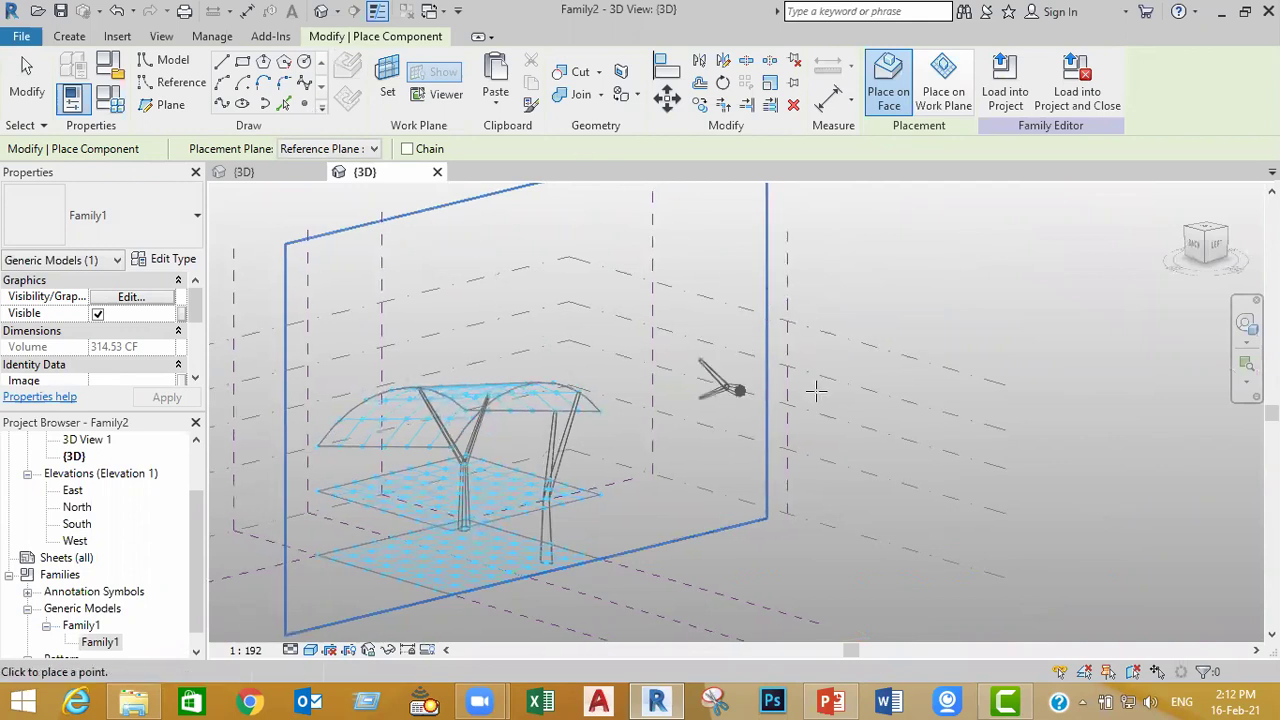
scroll(821, 405, "down", 2)
middle_click_drag(862, 418, 915, 414)
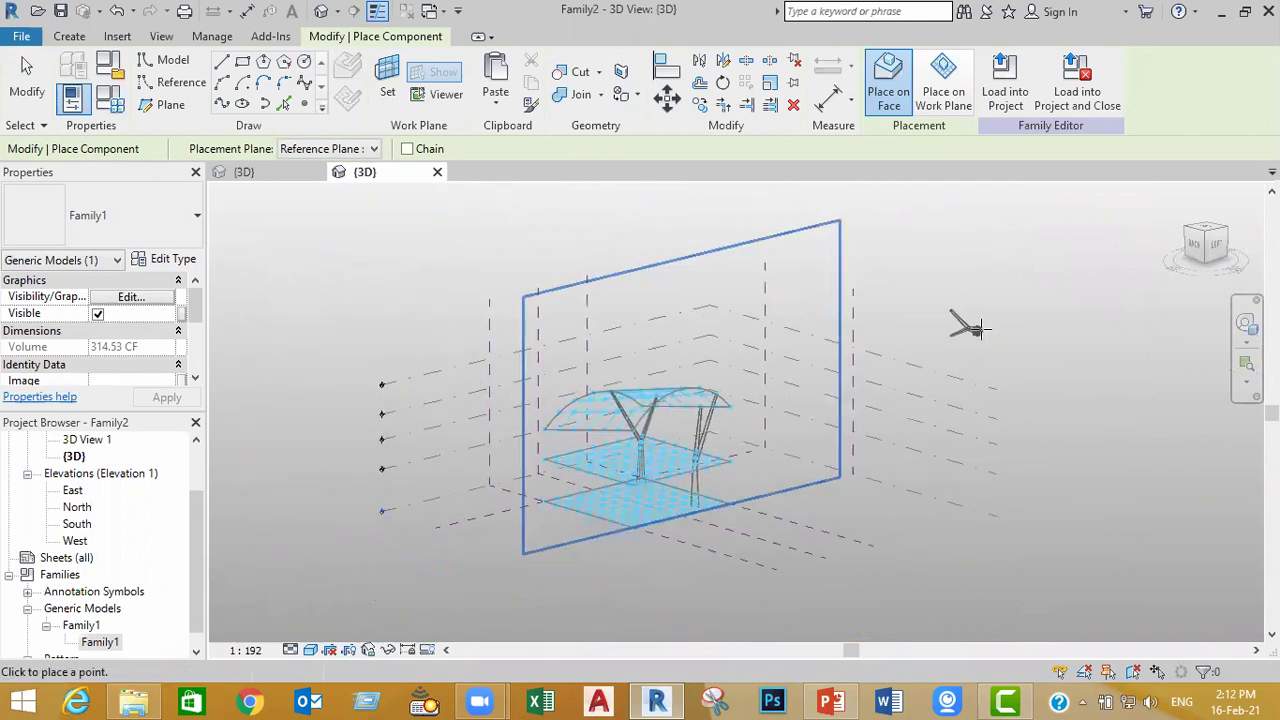
middle_click_drag(972, 315, 920, 543, "shift")
middle_click_drag(690, 418, 985, 419, "shift")
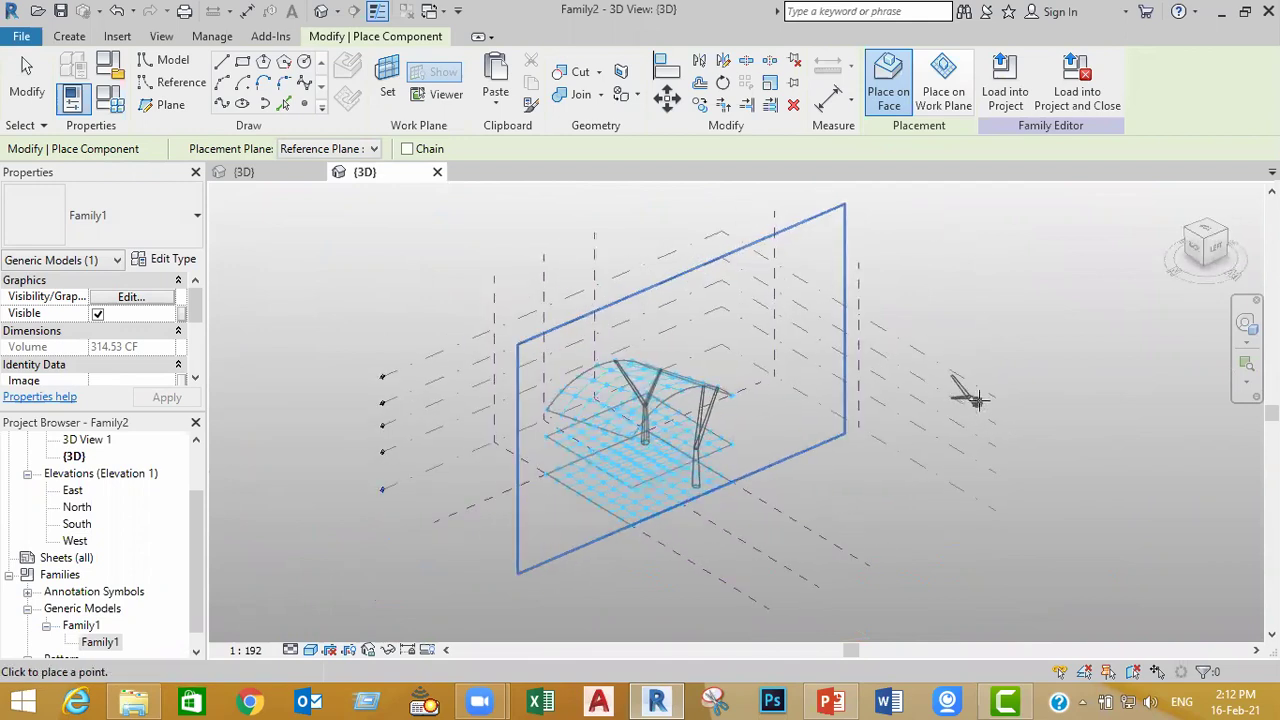
key("Escape")
scroll(721, 422, "up", 5)
scroll(804, 439, "down", 2)
middle_click_drag(818, 450, 911, 453)
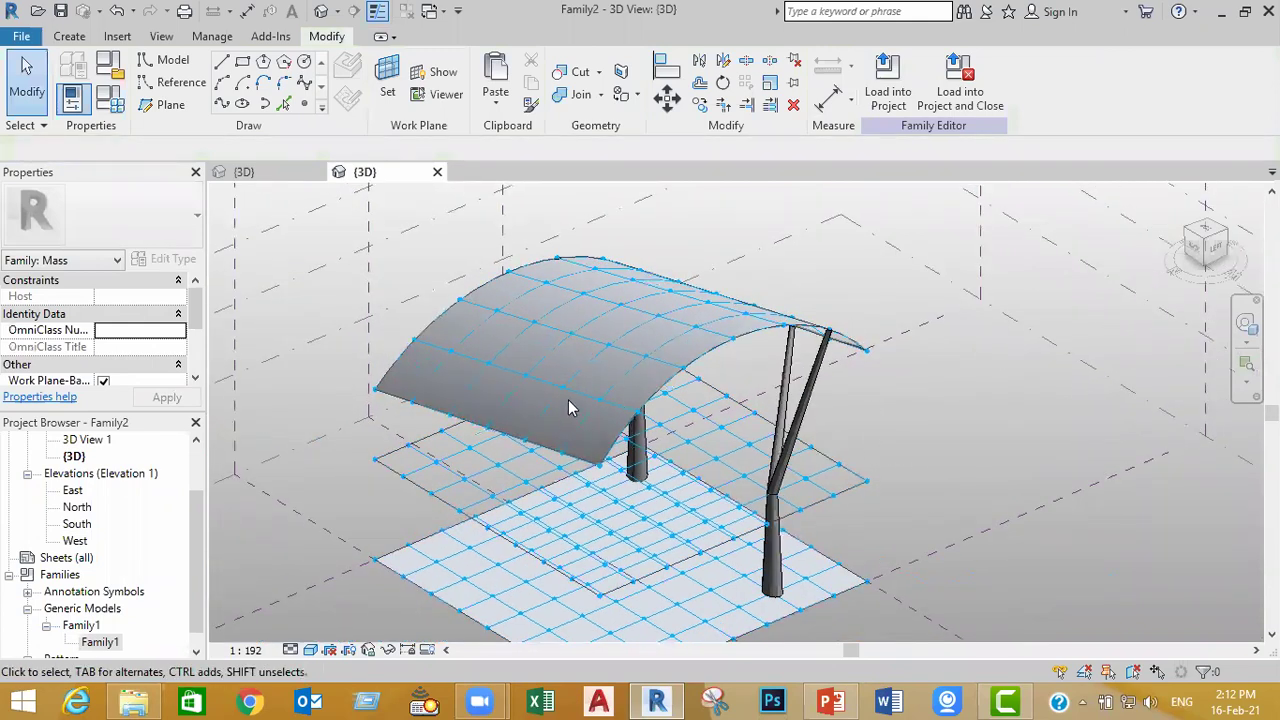
middle_click_drag(733, 470, 734, 416)
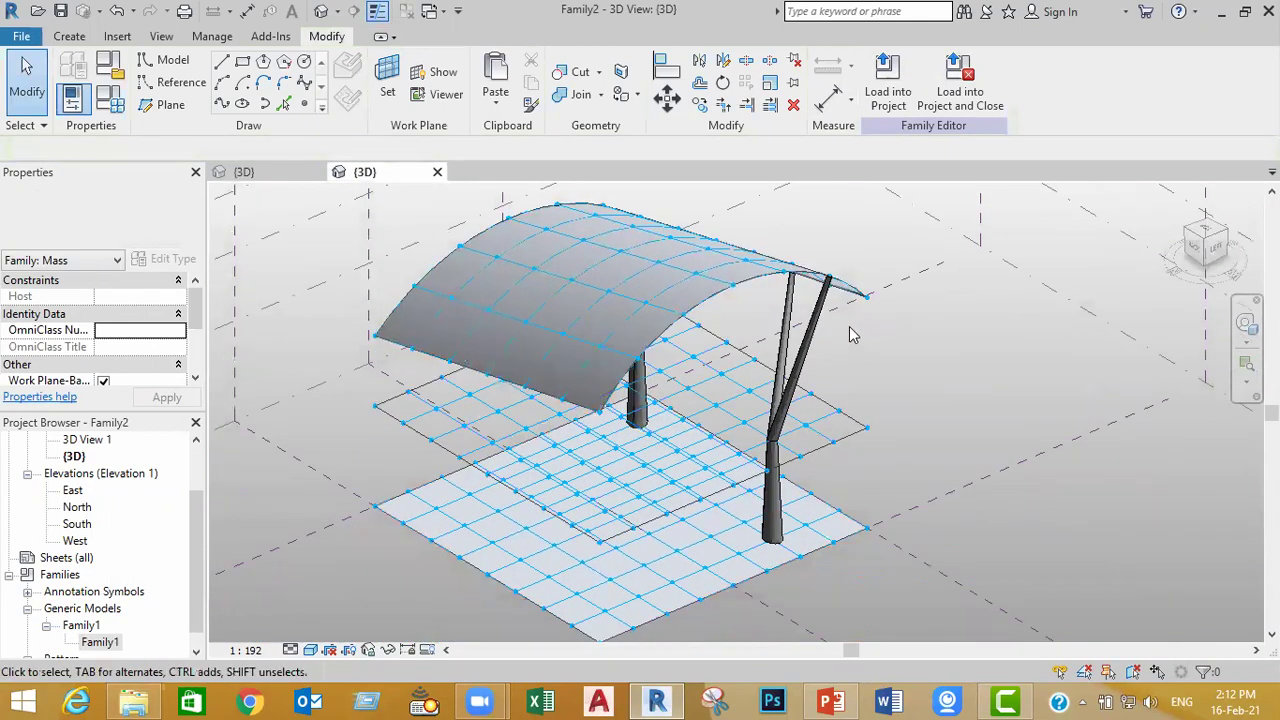
key("Tab")
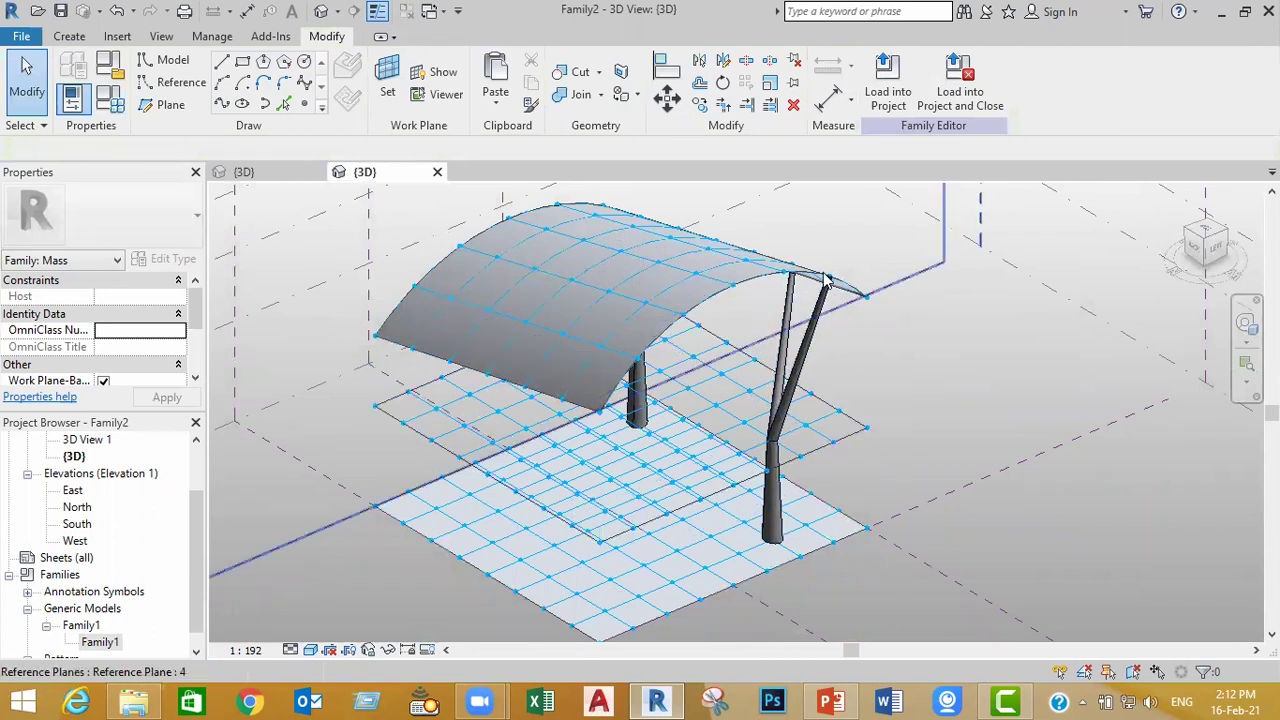
Step: Switch to the PowerPoint lecture on adaptive components and review the slides on creating the tree column, up to slide 4
key("Tab")
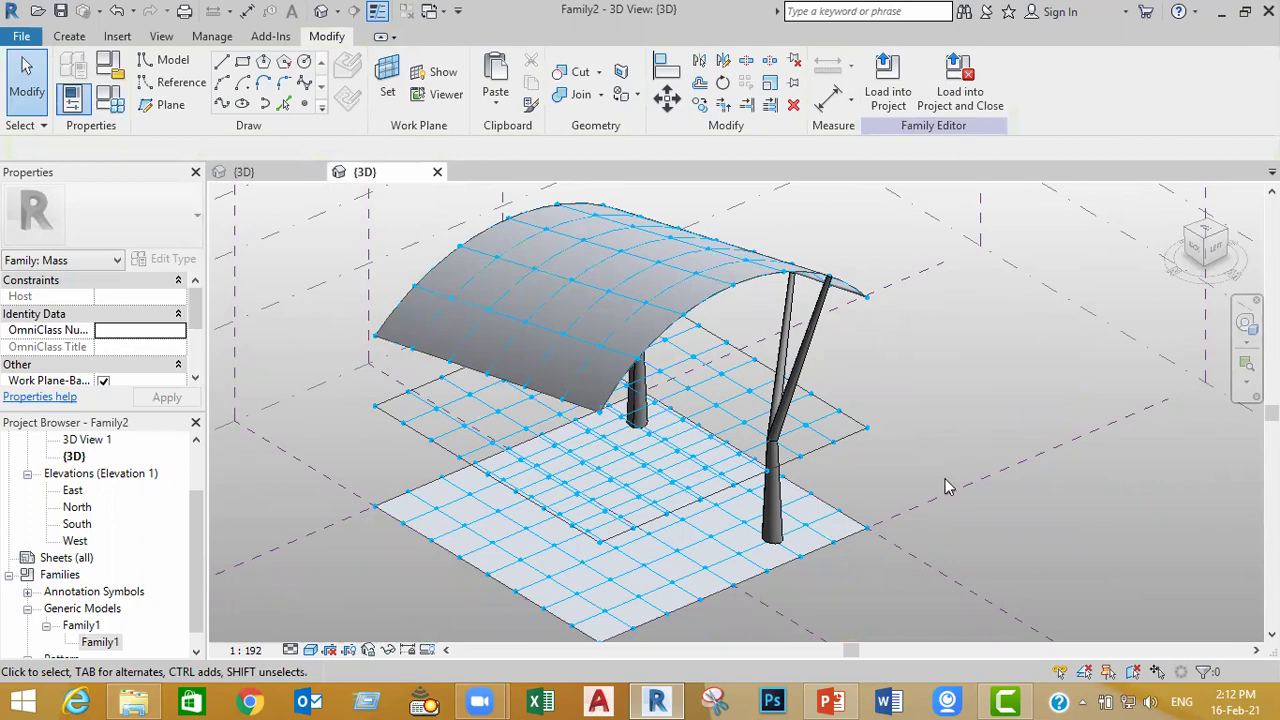
left_click(830, 700)
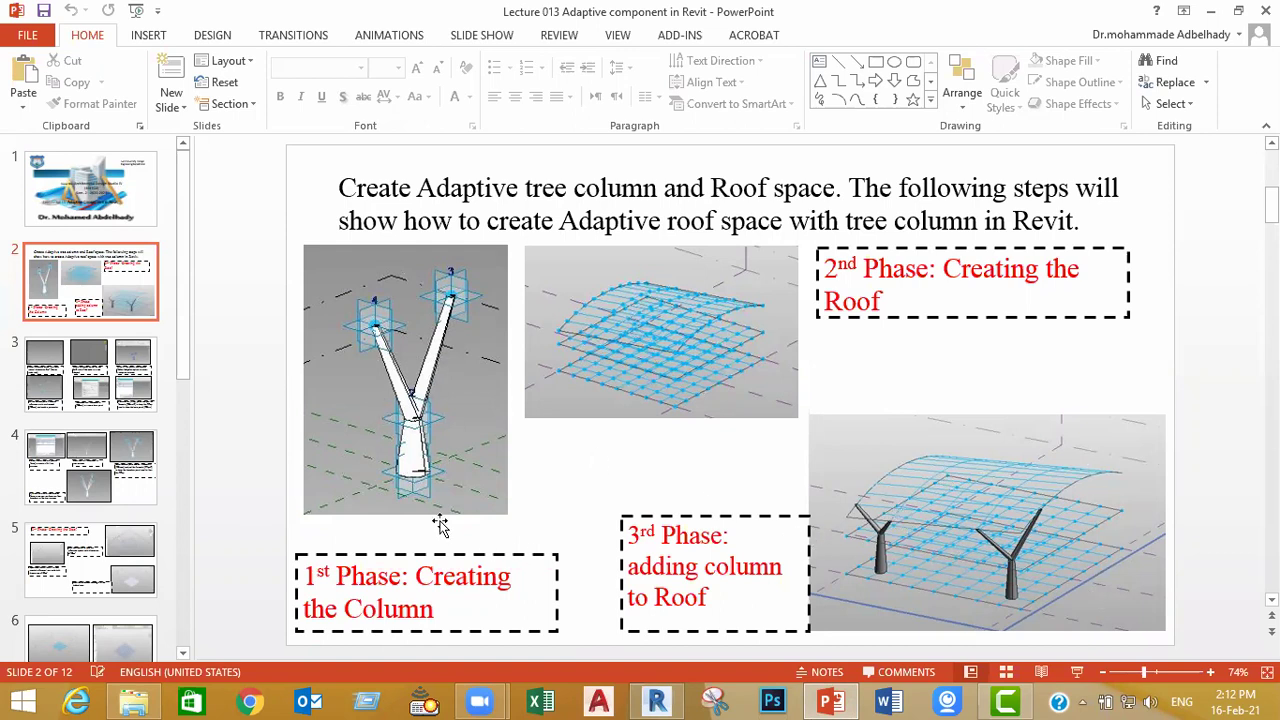
left_click(127, 384)
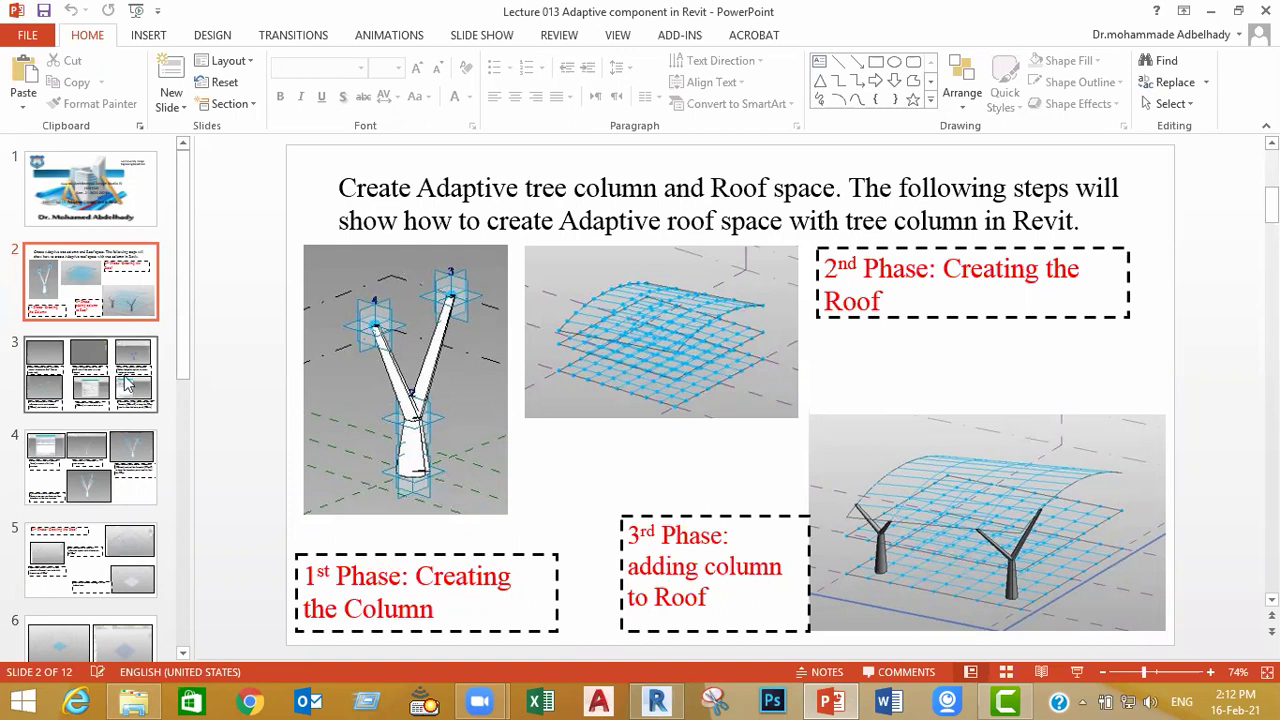
key("Down")
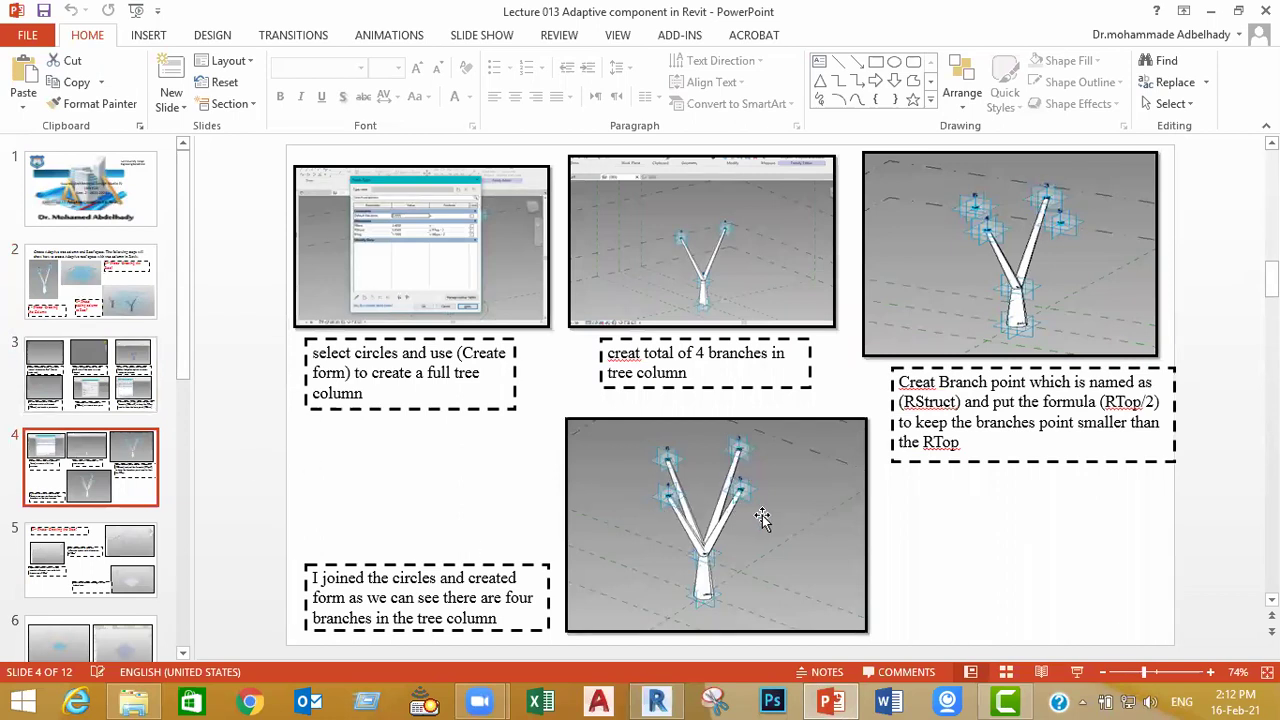
Step: Review slides 5 to 8 on creating the roof, from the reference square and divided surfaces to the arched form
left_click(111, 563)
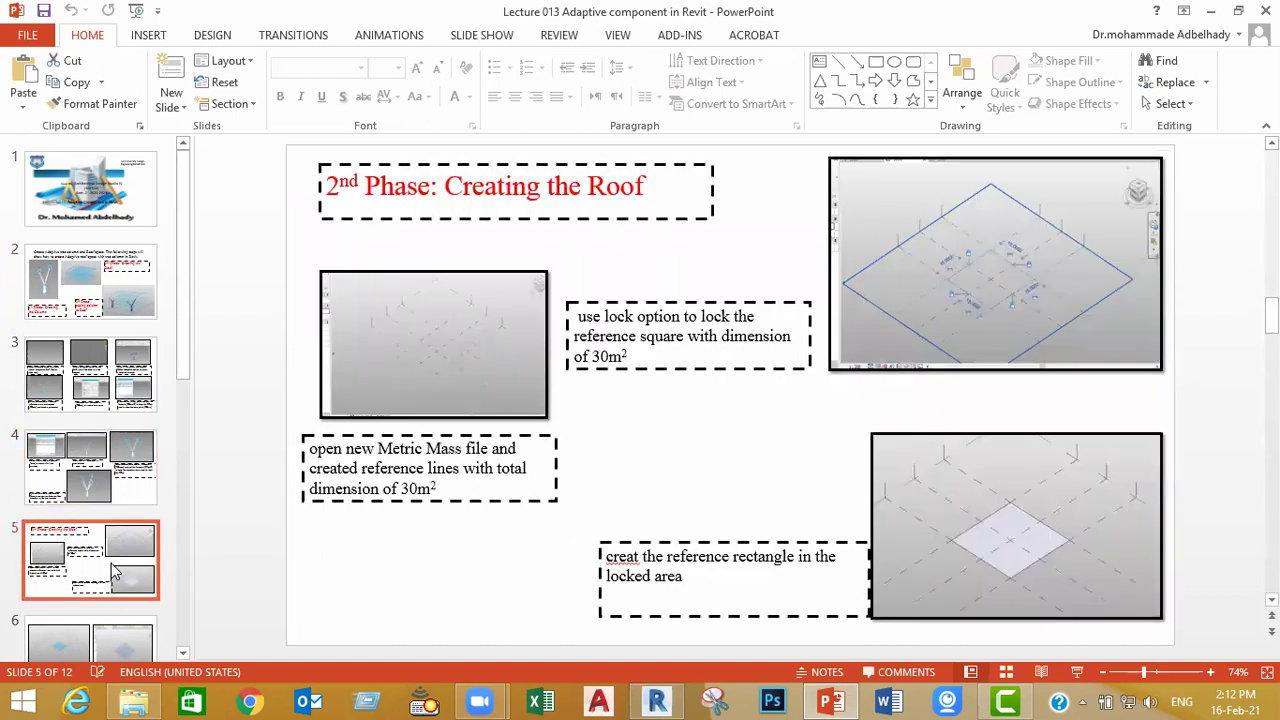
left_click(132, 576)
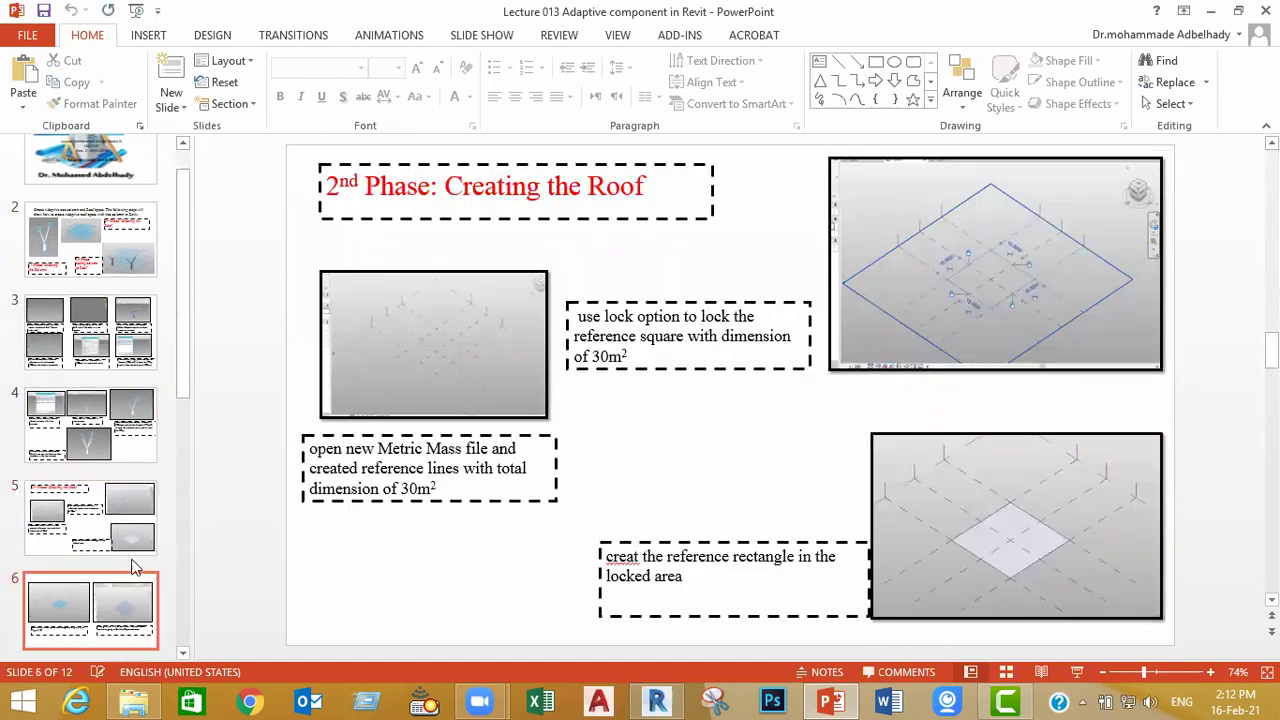
scroll(132, 560, "down", 3)
left_click(101, 438)
left_click(107, 383)
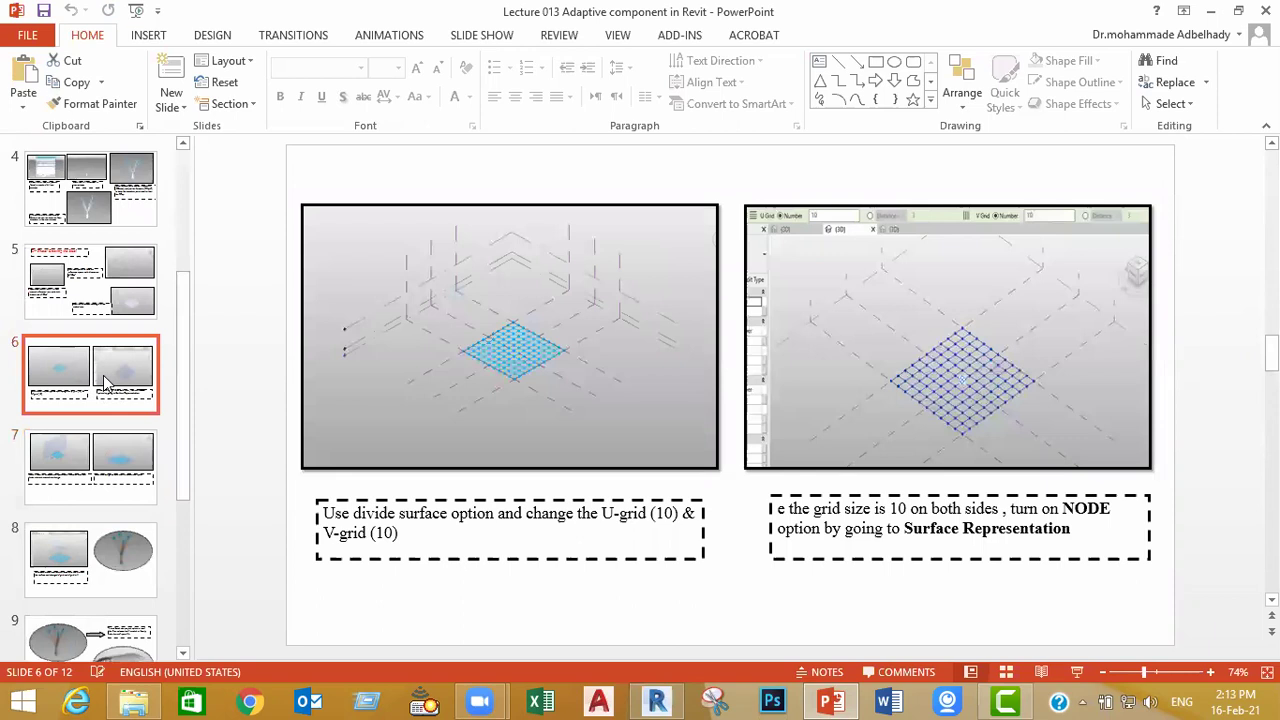
left_click(90, 450)
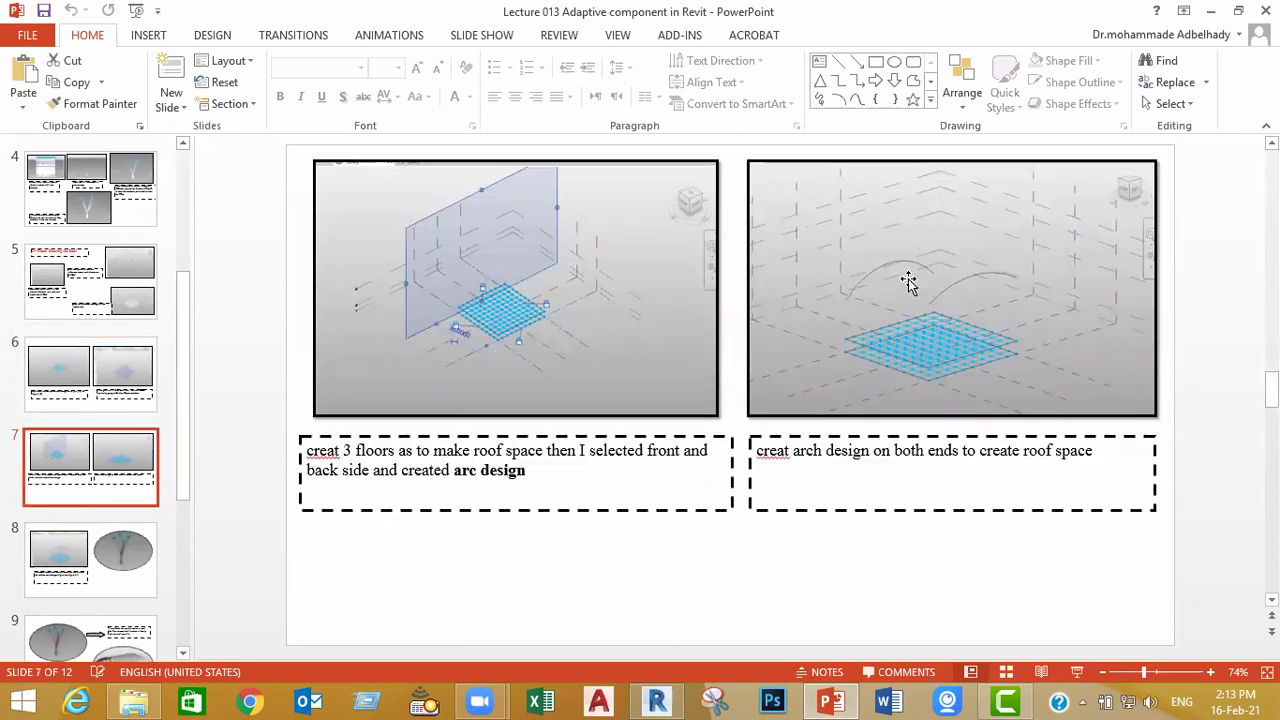
left_click(70, 566)
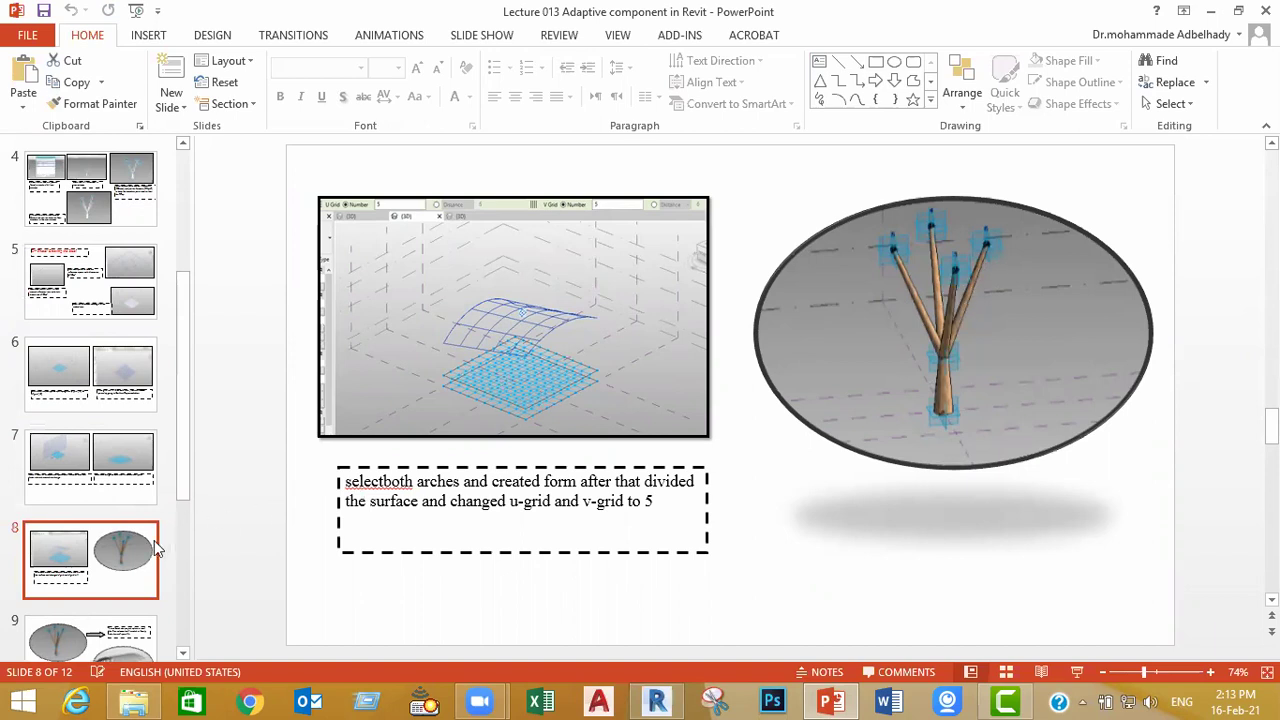
Step: Review slides 9 and 10 on loading the tree column into the roof space and the curved-branch example, and return to the title slide
scroll(190, 514, "down", 3)
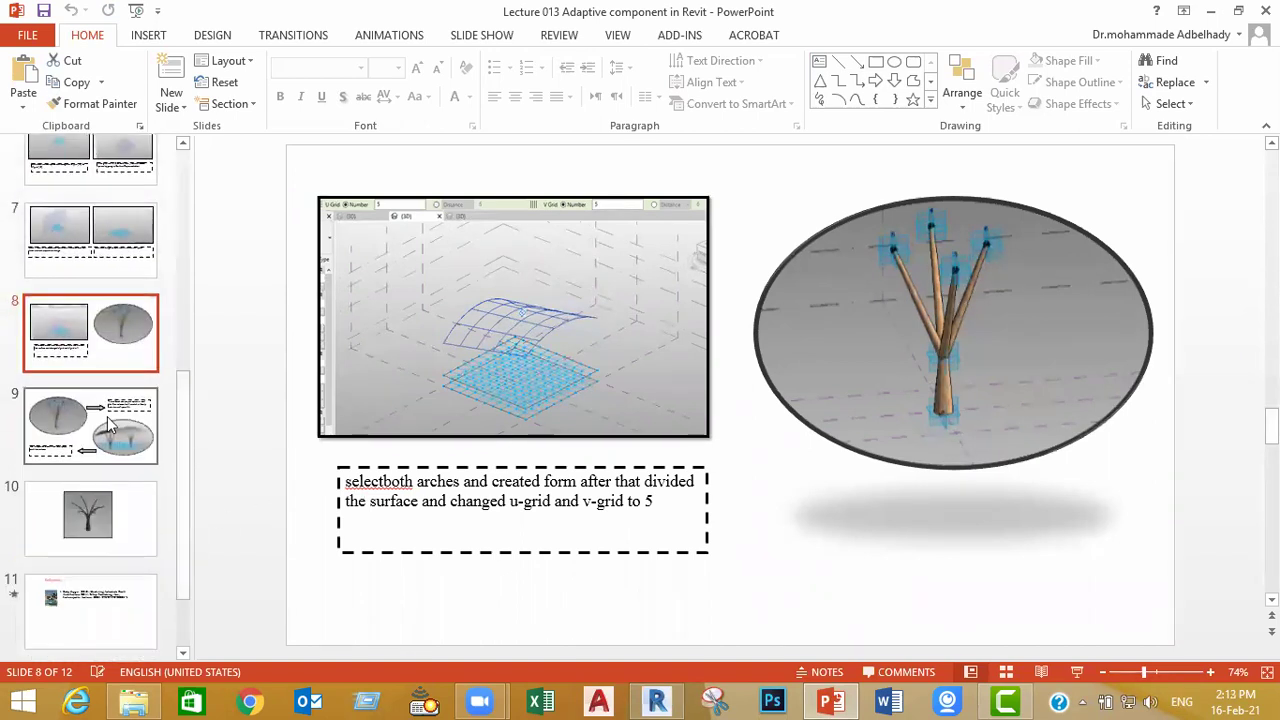
left_click(110, 425)
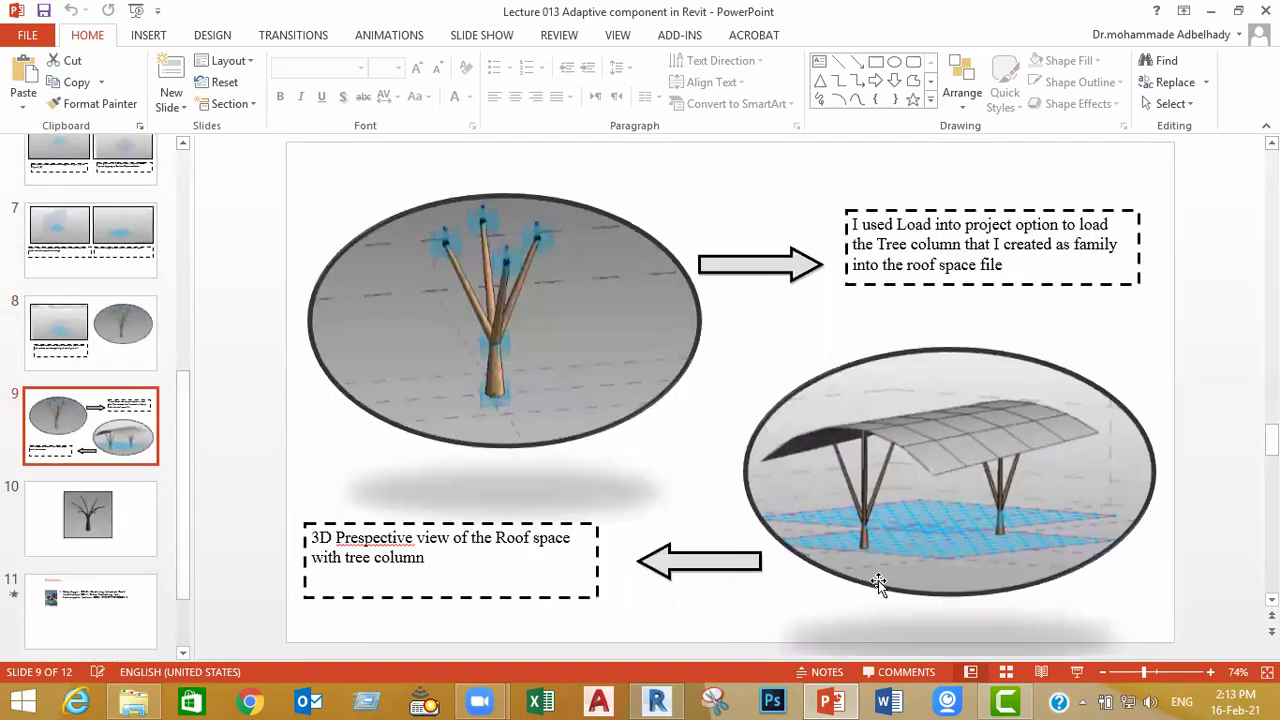
left_click(113, 538)
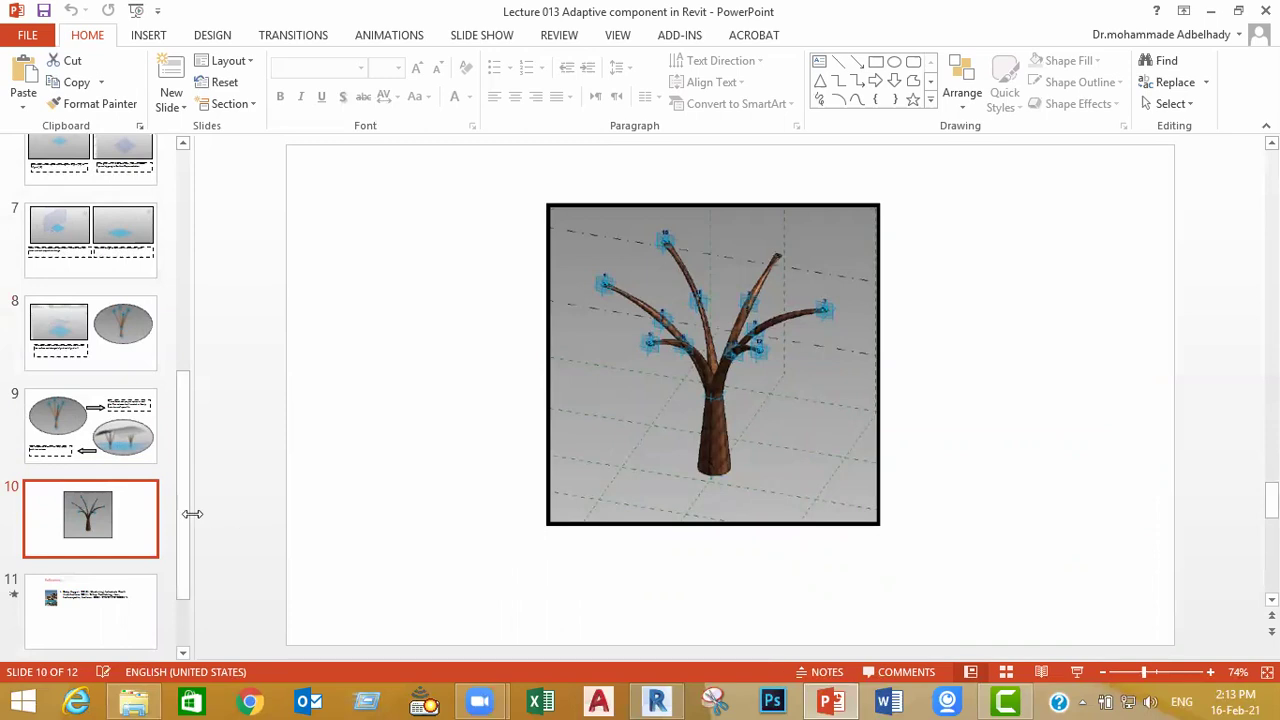
left_click_drag(184, 512, 184, 244)
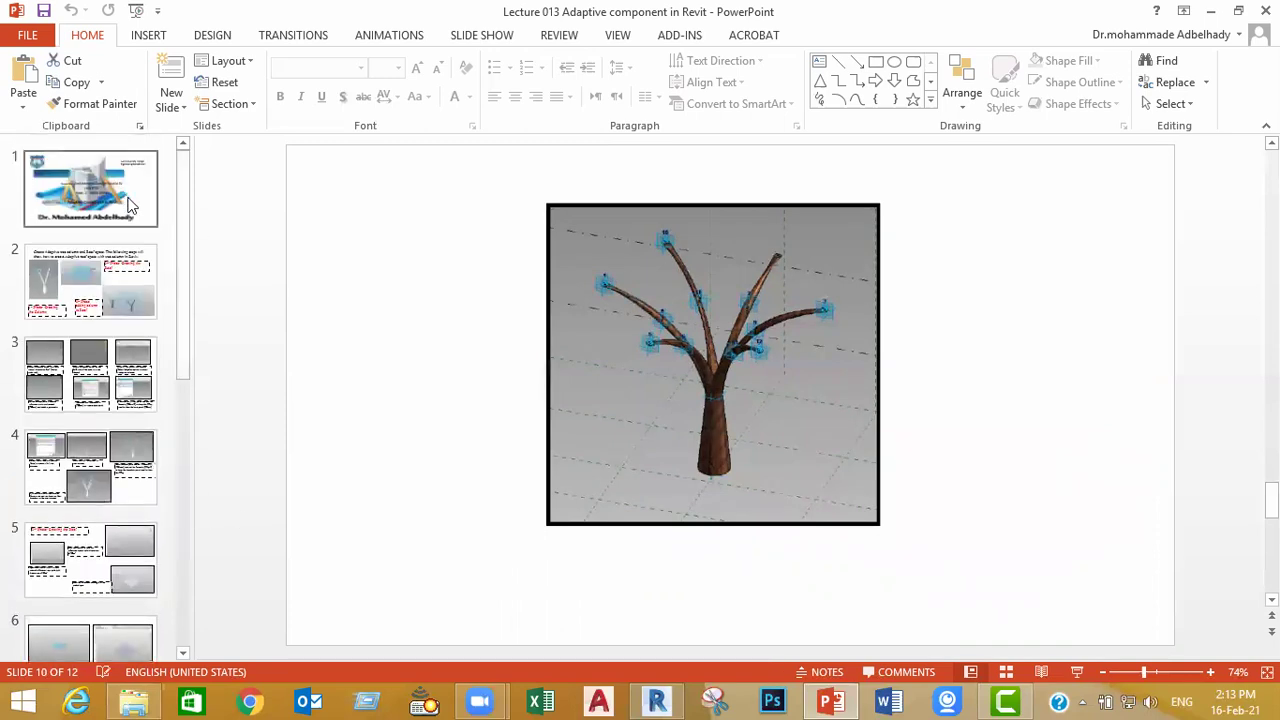
left_click(128, 206)
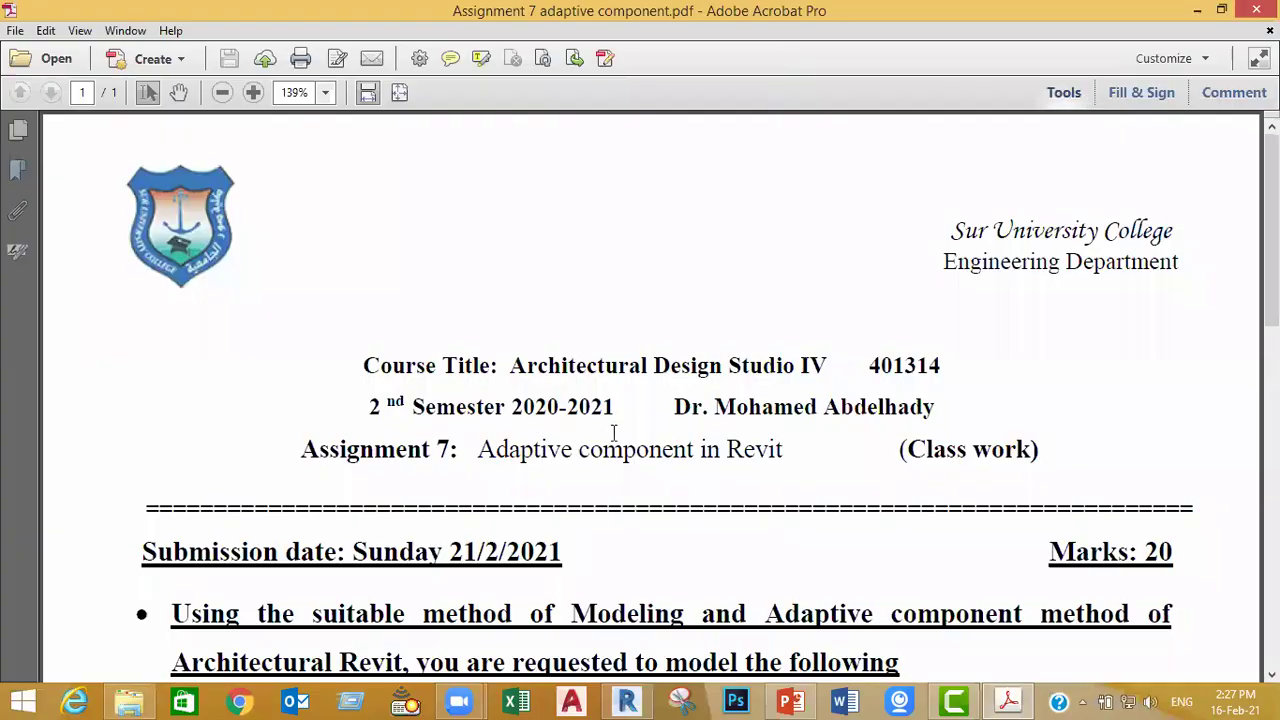
Step: Read the submission date and modeling tasks in the Assignment 7 PDF, and select the marks value
scroll(614, 432, "down", 5)
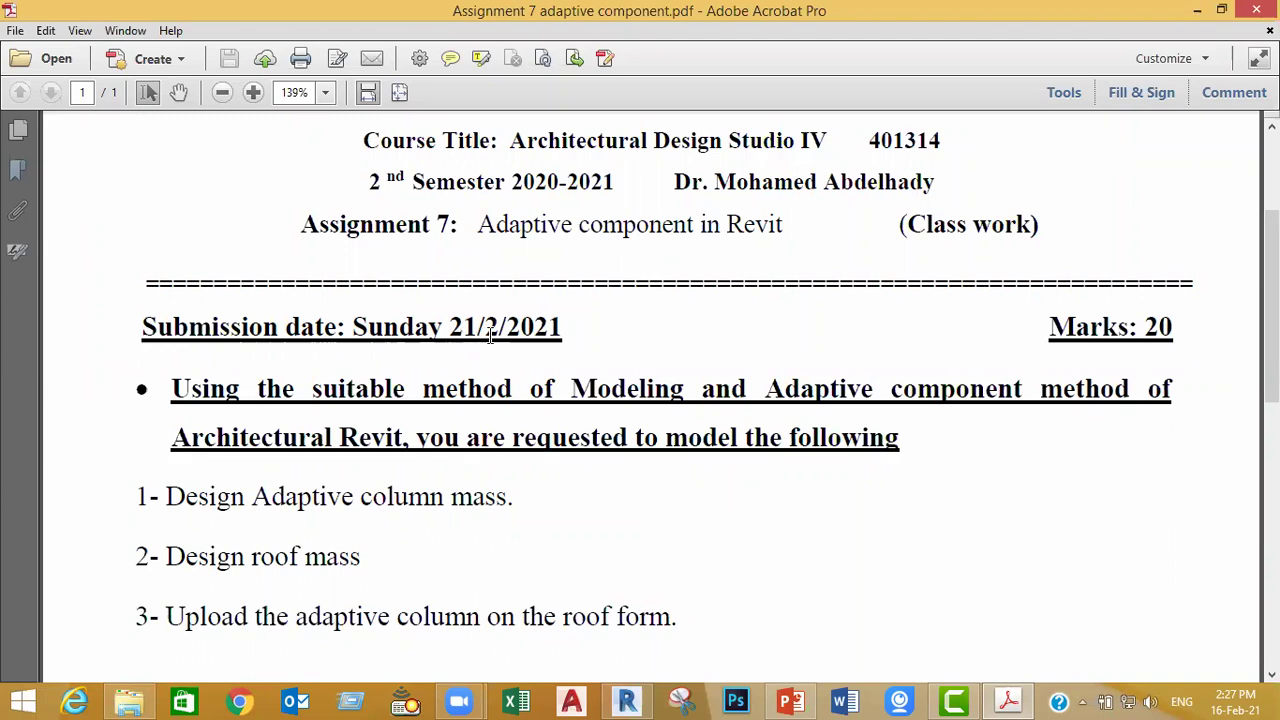
left_click_drag(1143, 327, 1165, 352)
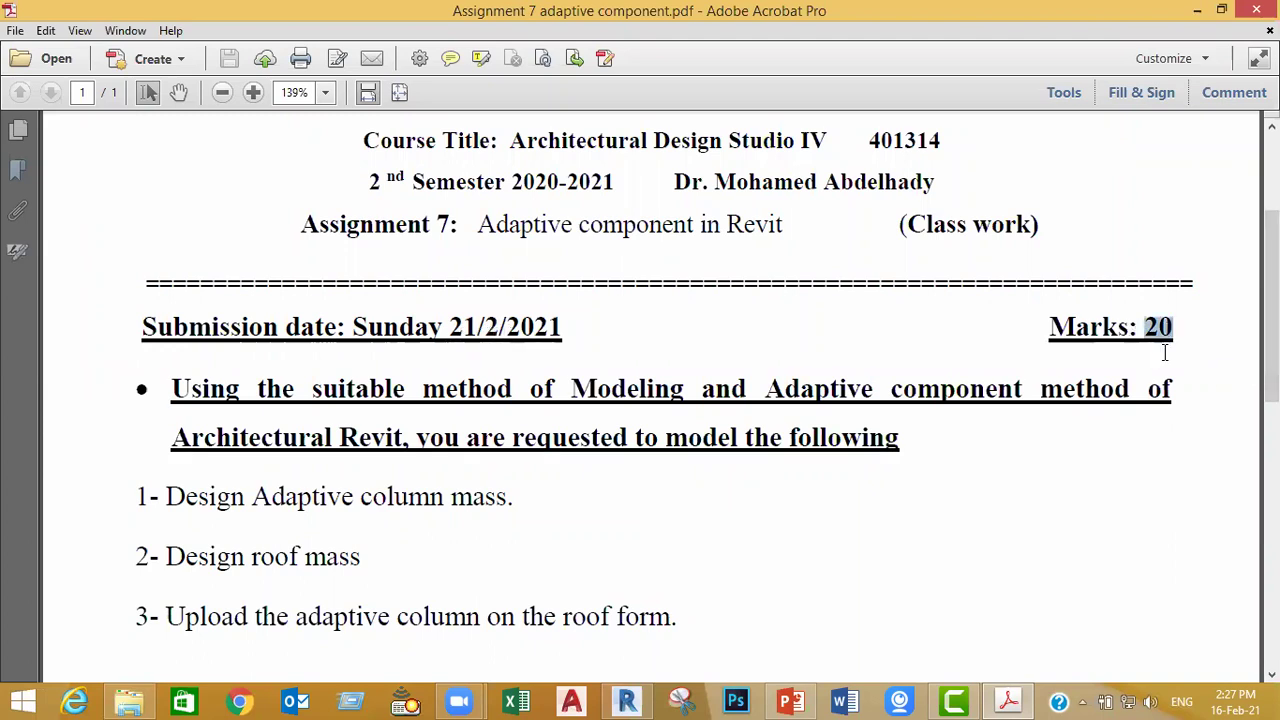